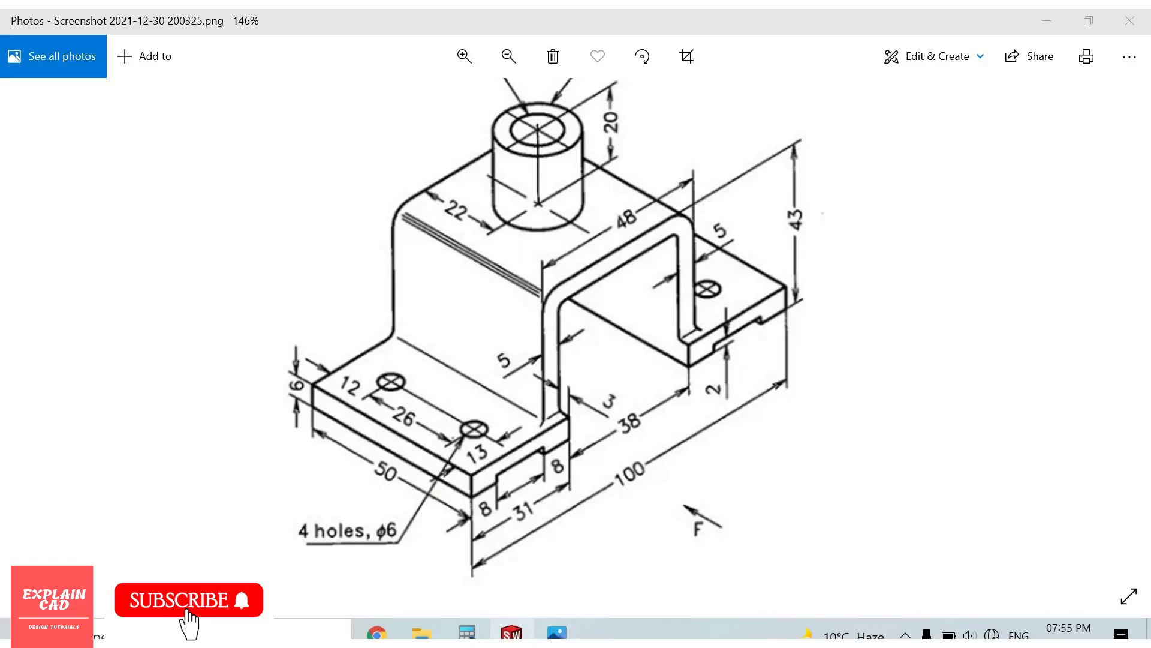
Step: Switch to SOLIDWORKS and start a new sketch on the Right Plane
left_click(562, 634)
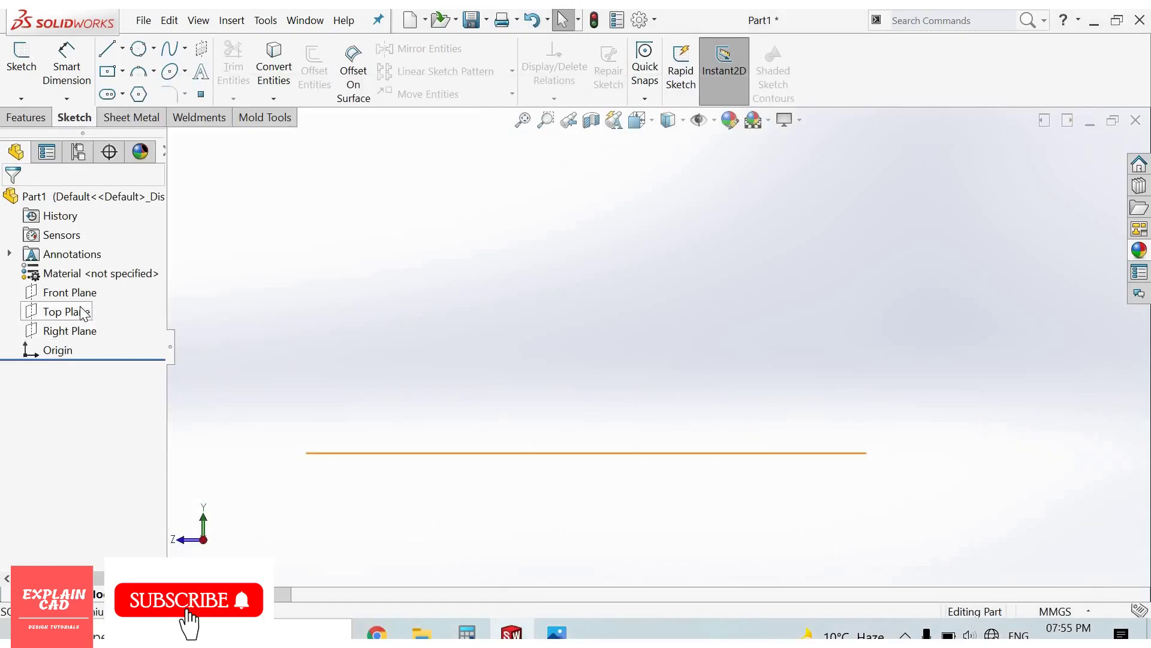
left_click(69, 330)
left_click(78, 307)
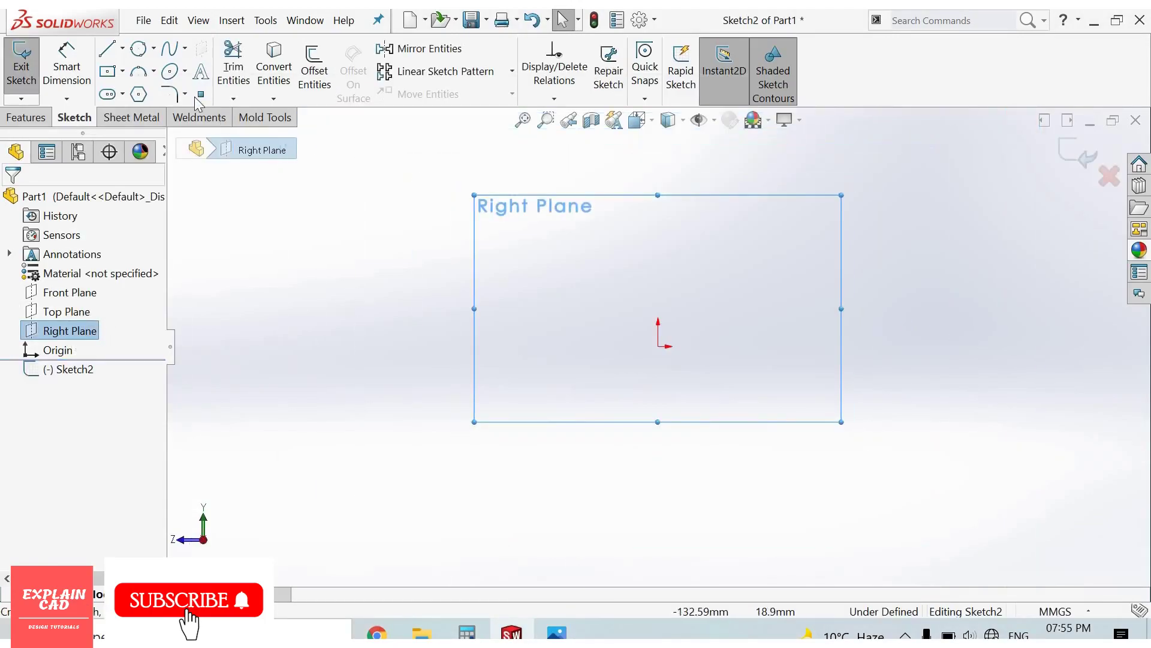
Step: Draw a vertical centerline about 53 mm long upward from the origin
left_click(122, 48)
left_click(148, 90)
left_click(658, 346)
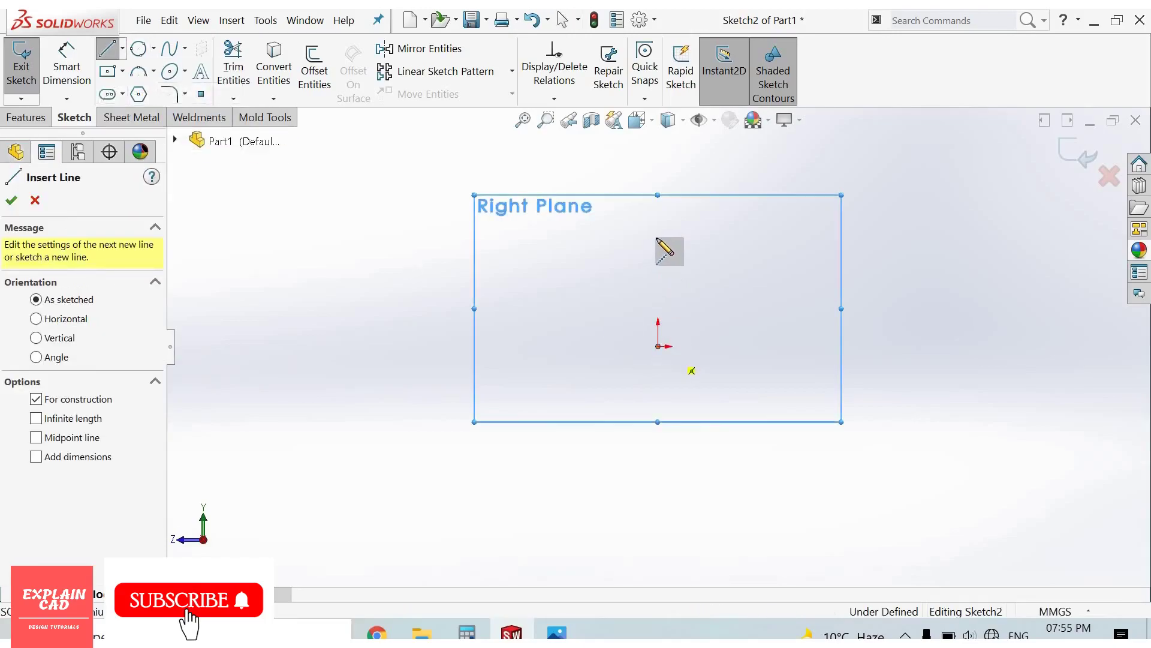
left_click(657, 238)
right_click(706, 230)
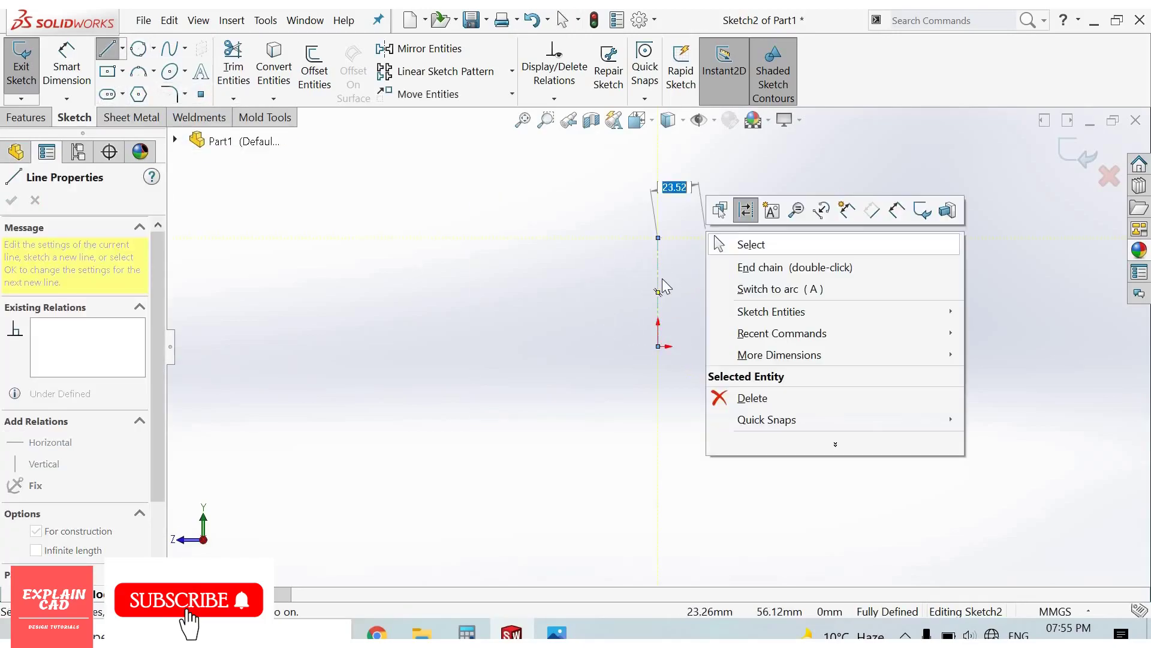
left_click(761, 244)
left_click(658, 282)
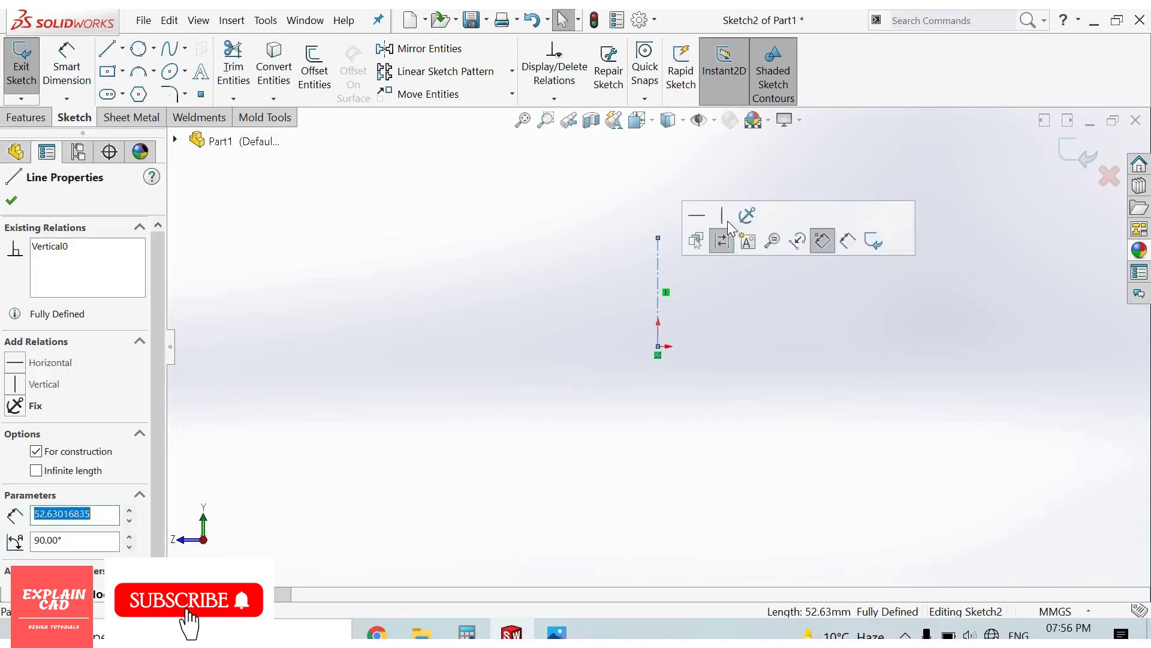
left_click(728, 221)
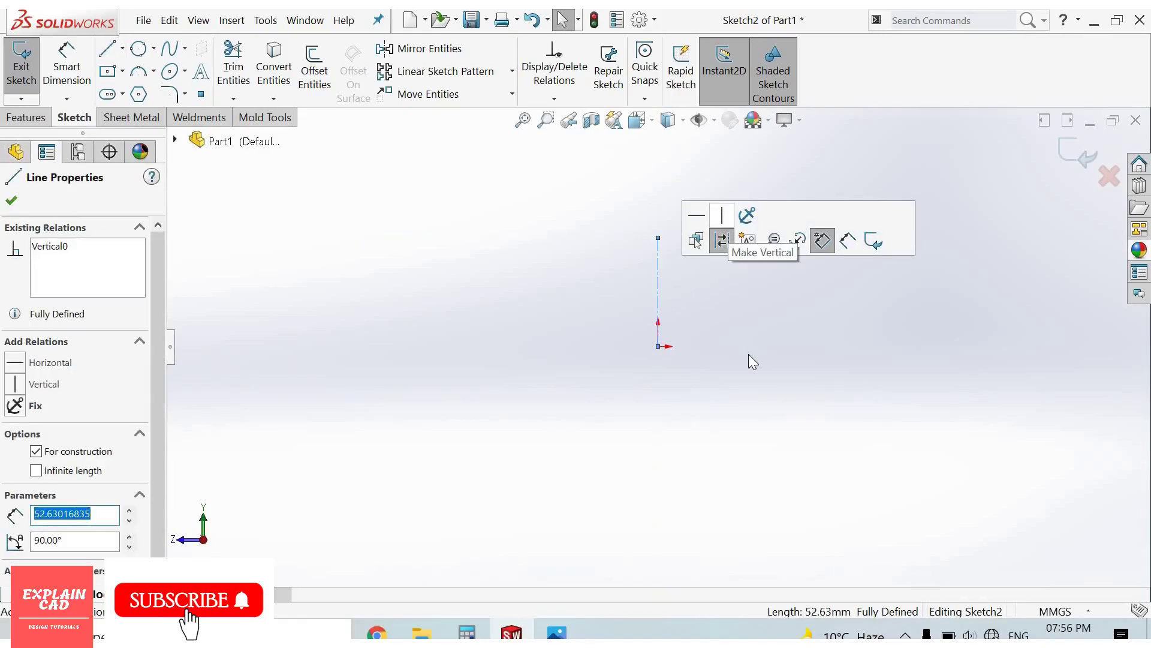
scroll(634, 335, "down", 5)
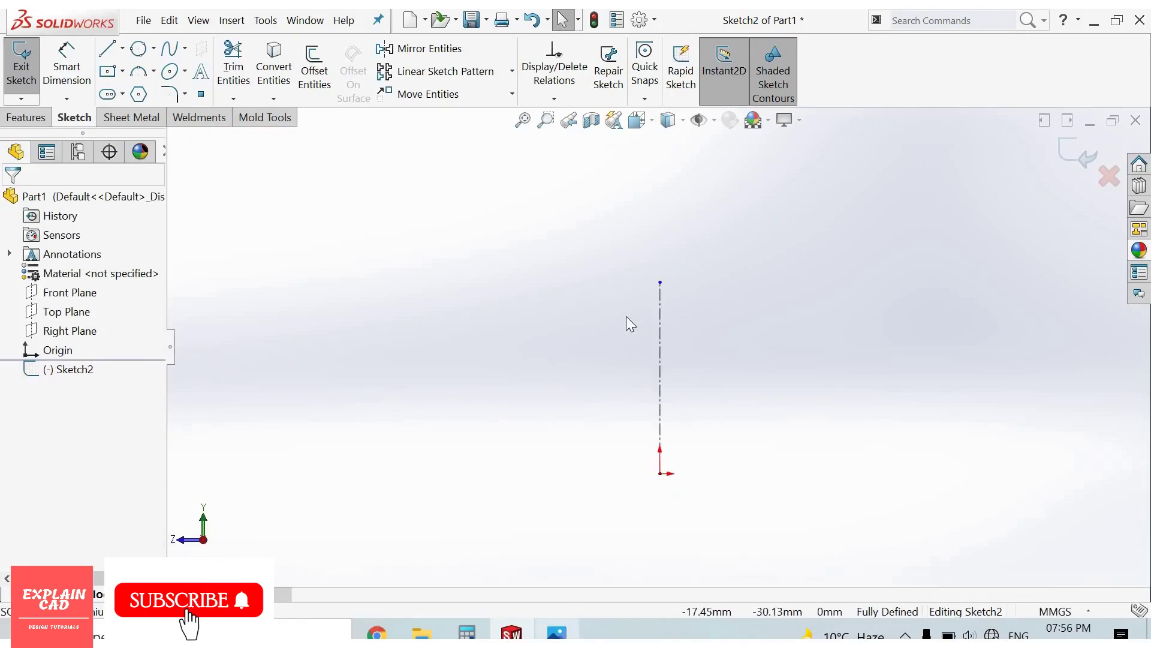
Step: Check the reference drawing and sketch a horizontal midpoint line about 69 mm long, centred on the centerline's upper end
key("alt+Tab")
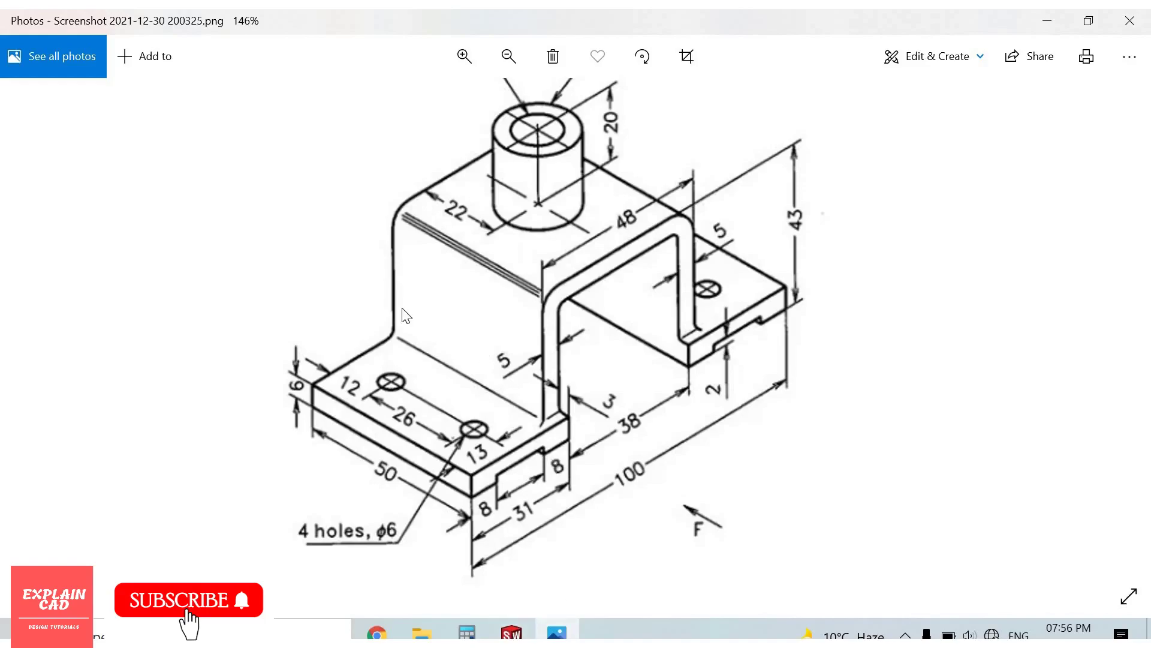
key("alt+Tab")
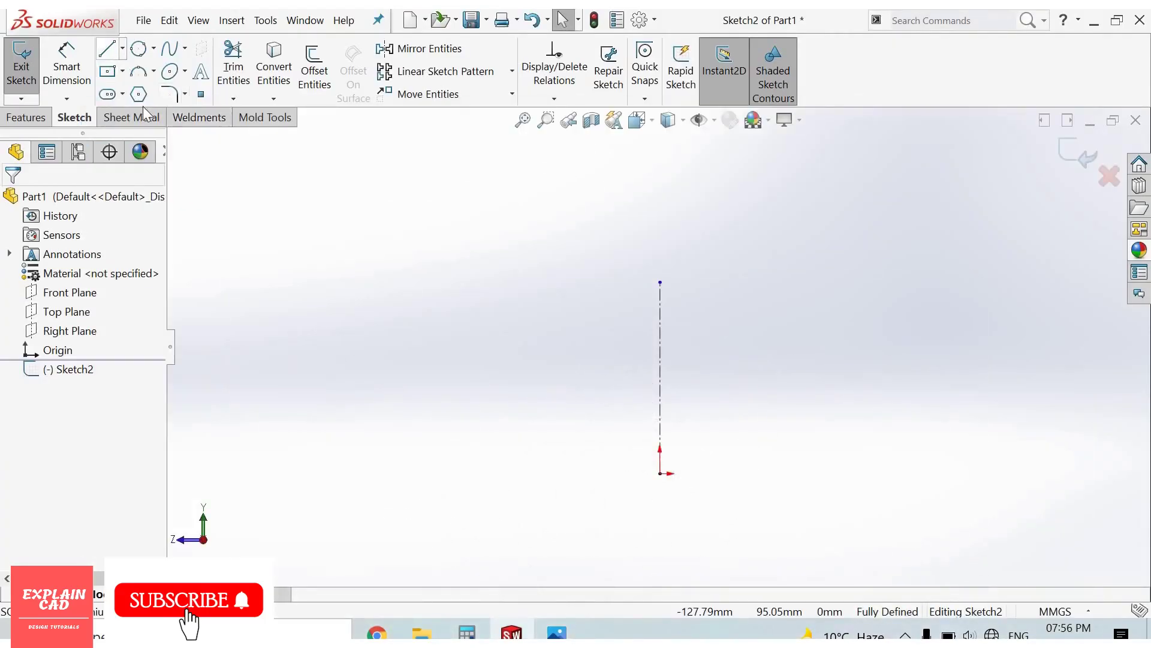
left_click(122, 47)
left_click(145, 114)
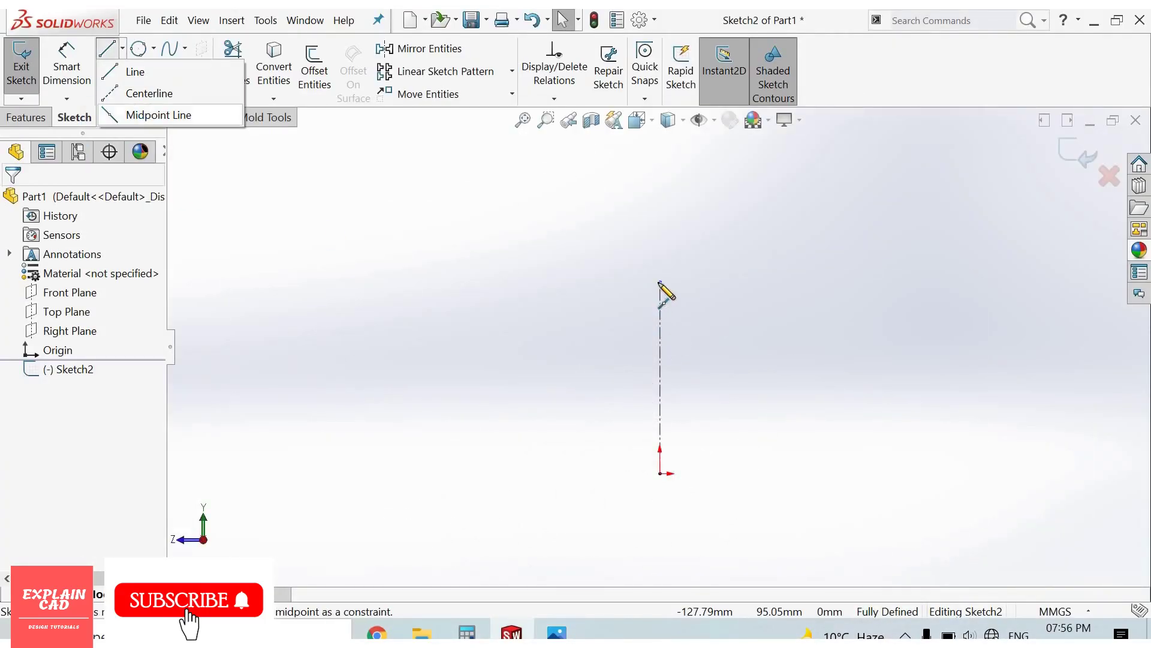
left_click(660, 282)
left_click(537, 286)
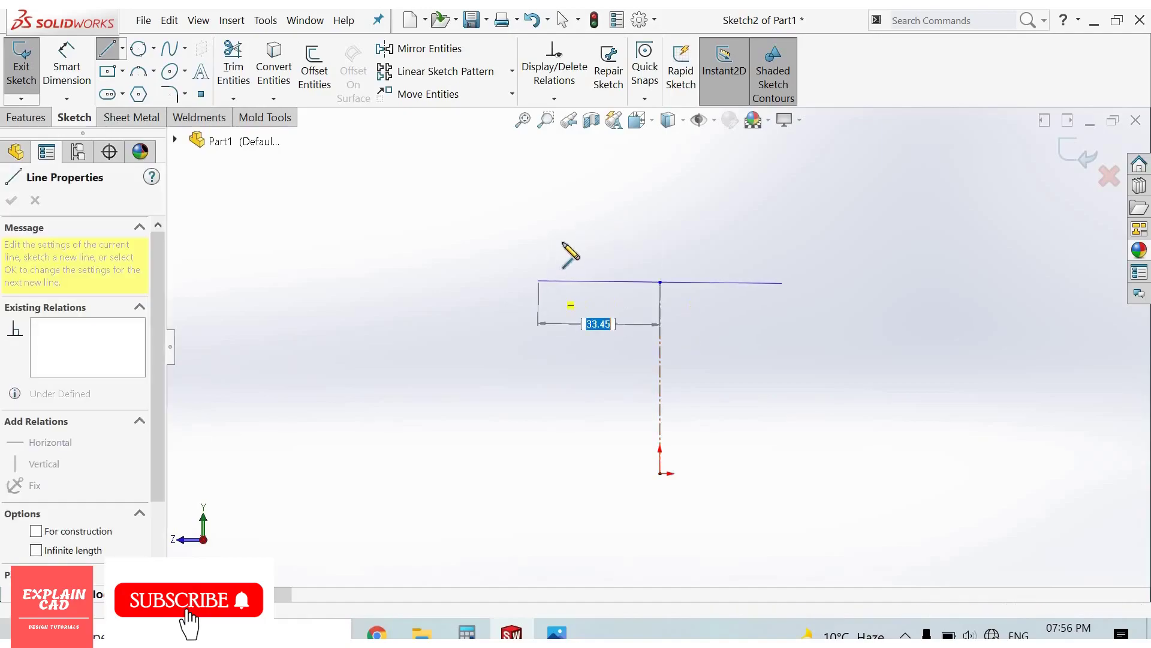
right_click(563, 239)
left_click(618, 275)
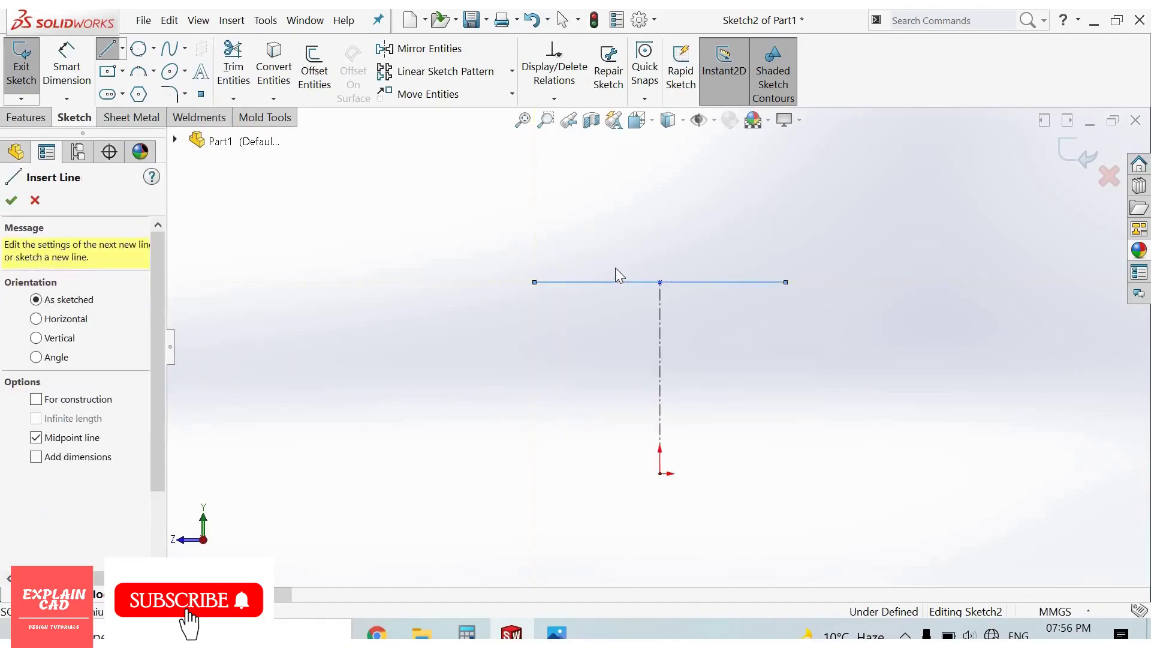
key("Escape")
left_click(629, 281)
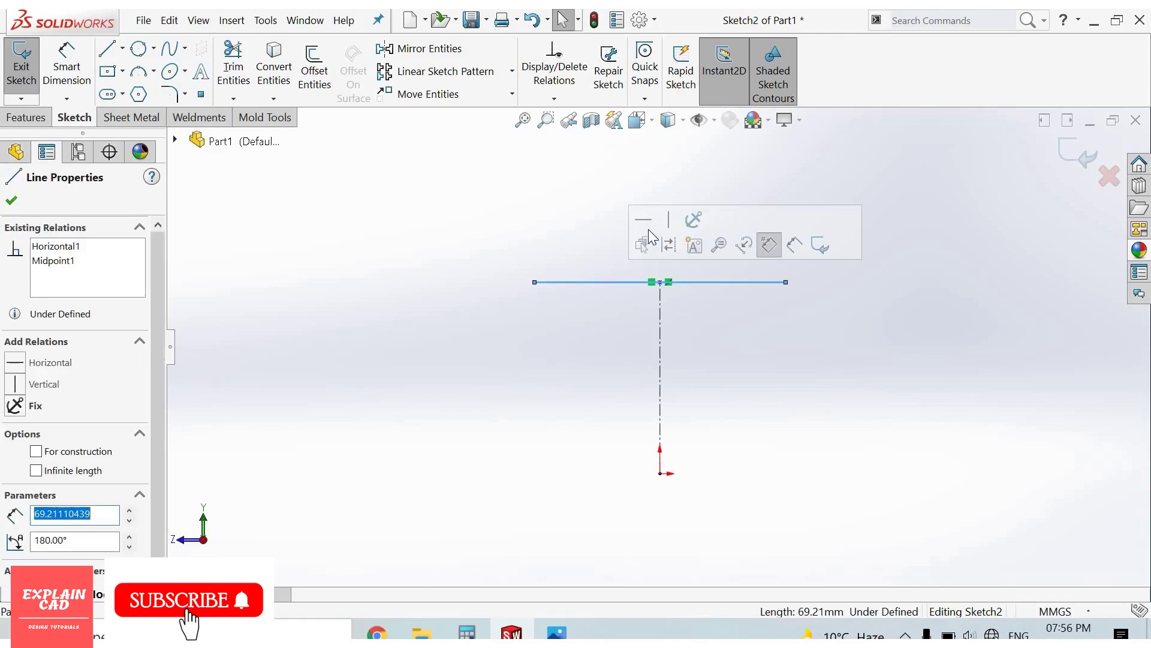
left_click(580, 218)
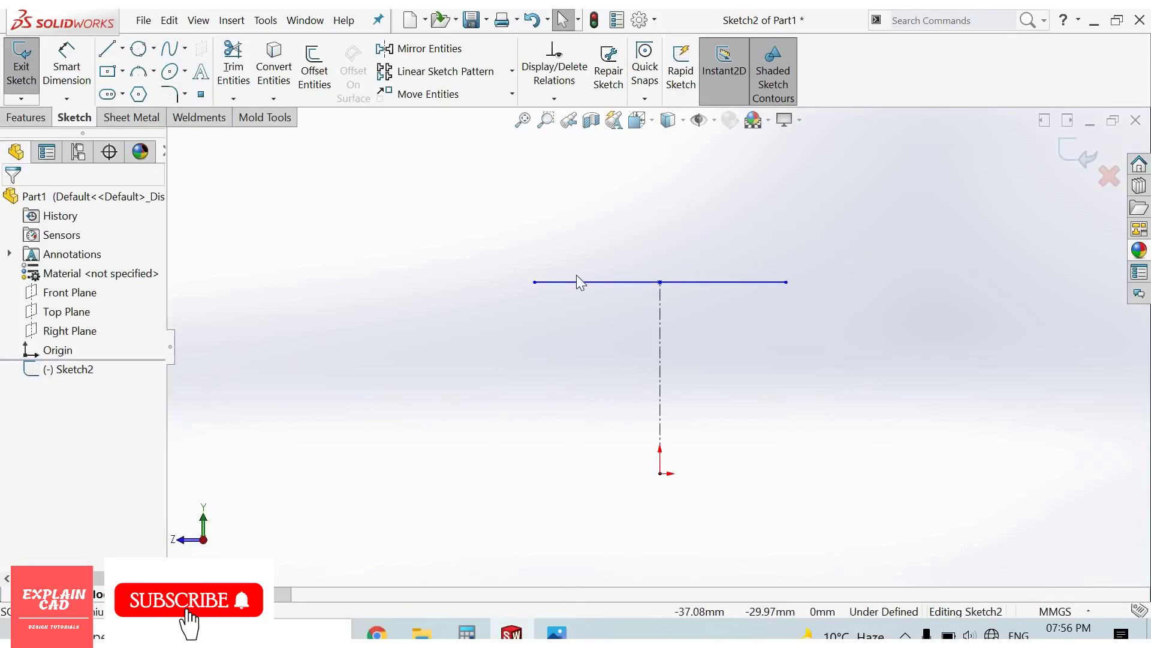
Step: Check the reference drawing and sketch a vertical leg about 53 mm long down from the horizontal line's left end
key("alt+Tab")
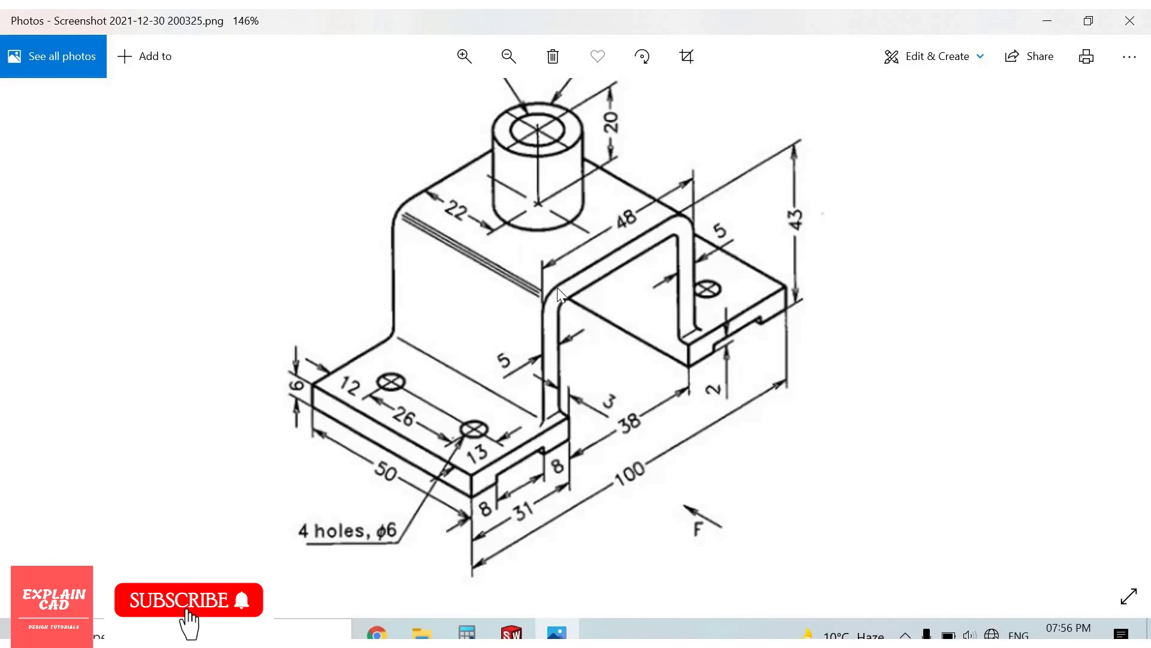
left_click(557, 633)
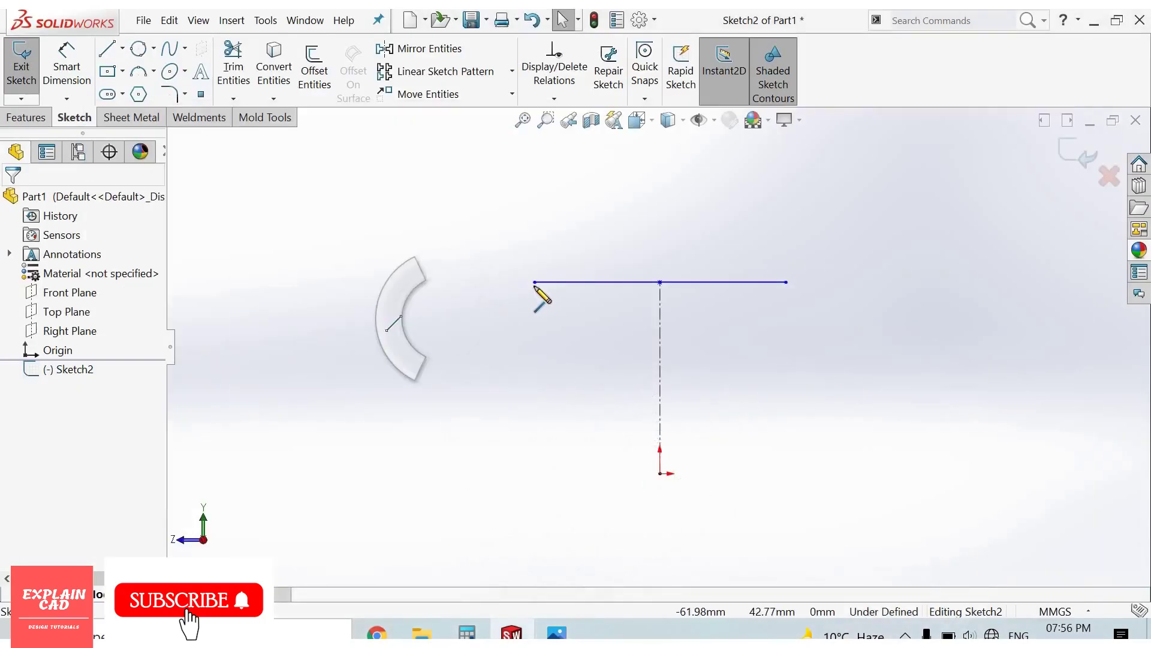
left_click(534, 283)
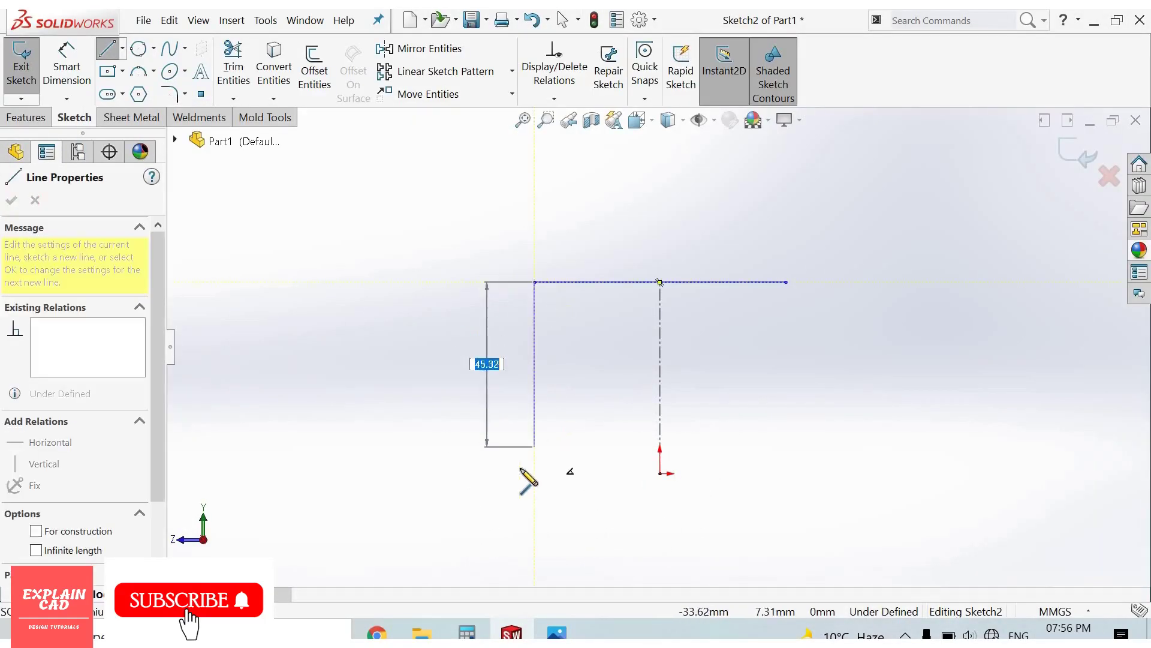
left_click(535, 473)
right_click(550, 450)
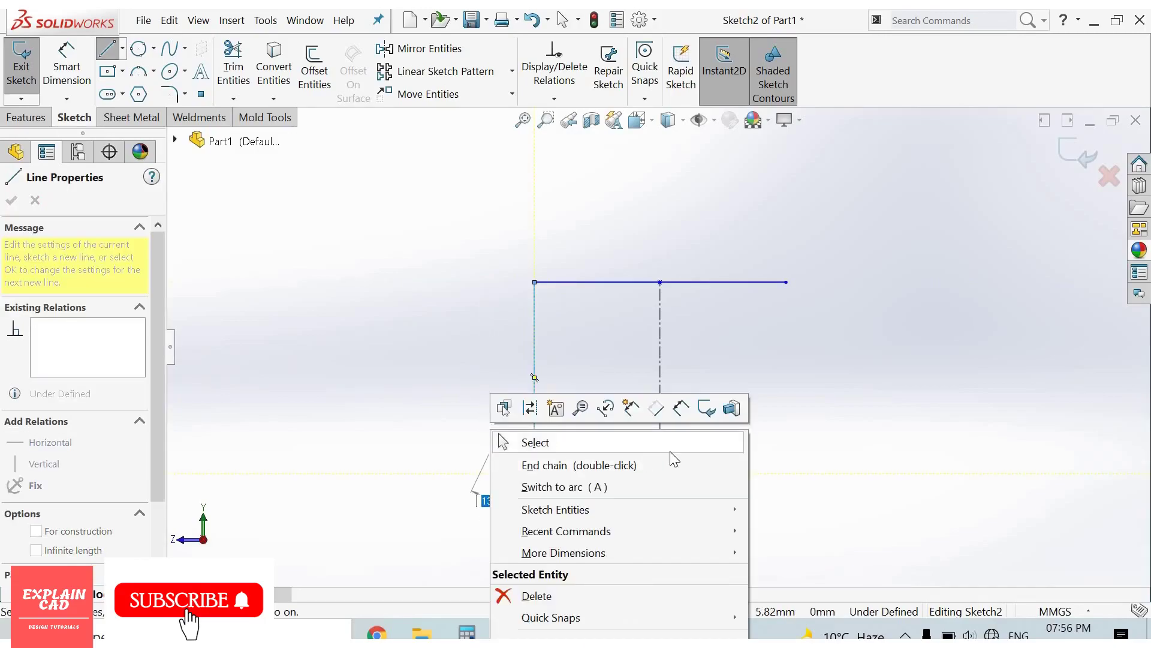
left_click(670, 449)
Step: Sketch a matching vertical leg about 54 mm long down from the horizontal line's right end
right_click_drag(919, 346, 864, 331)
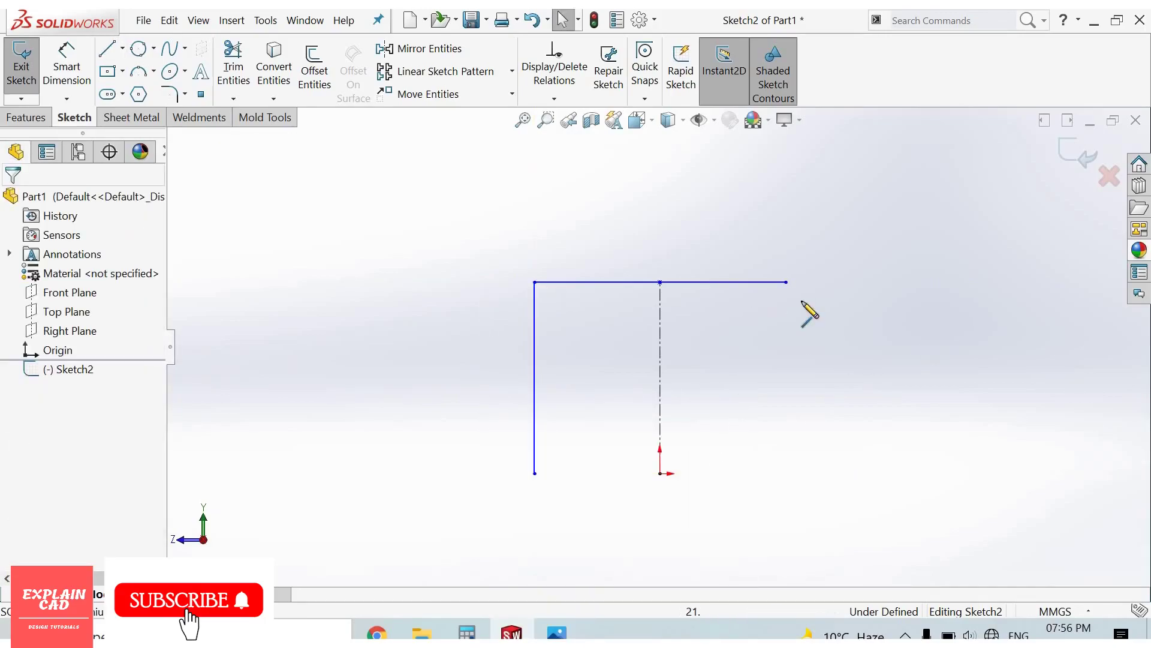
left_click(786, 282)
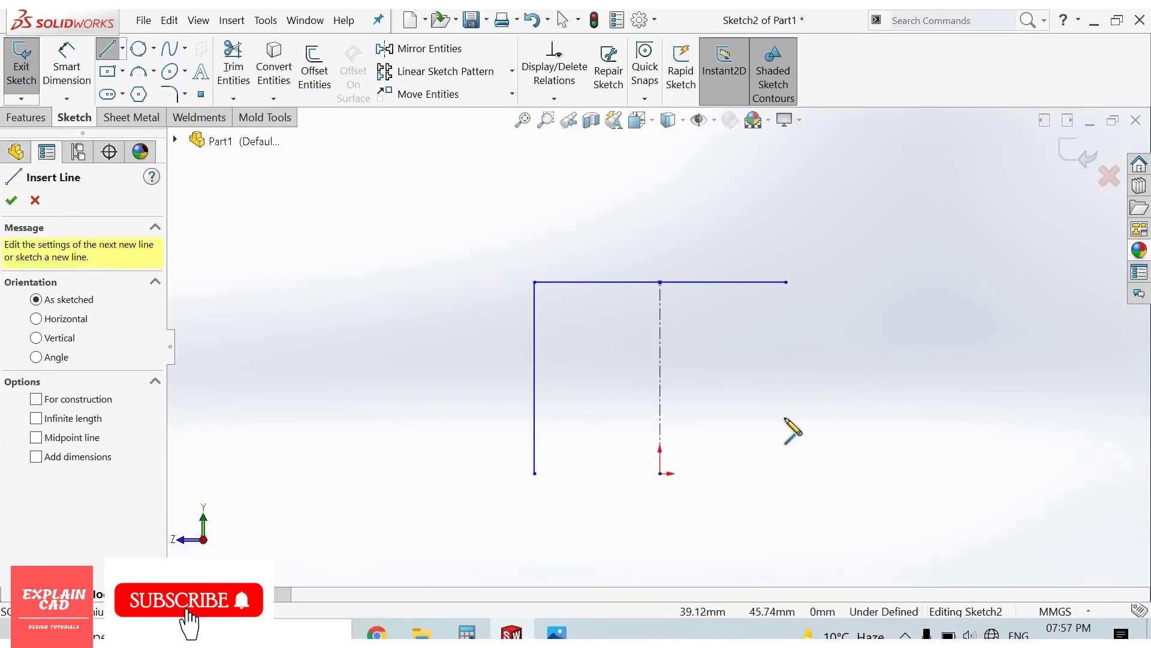
left_click(786, 480)
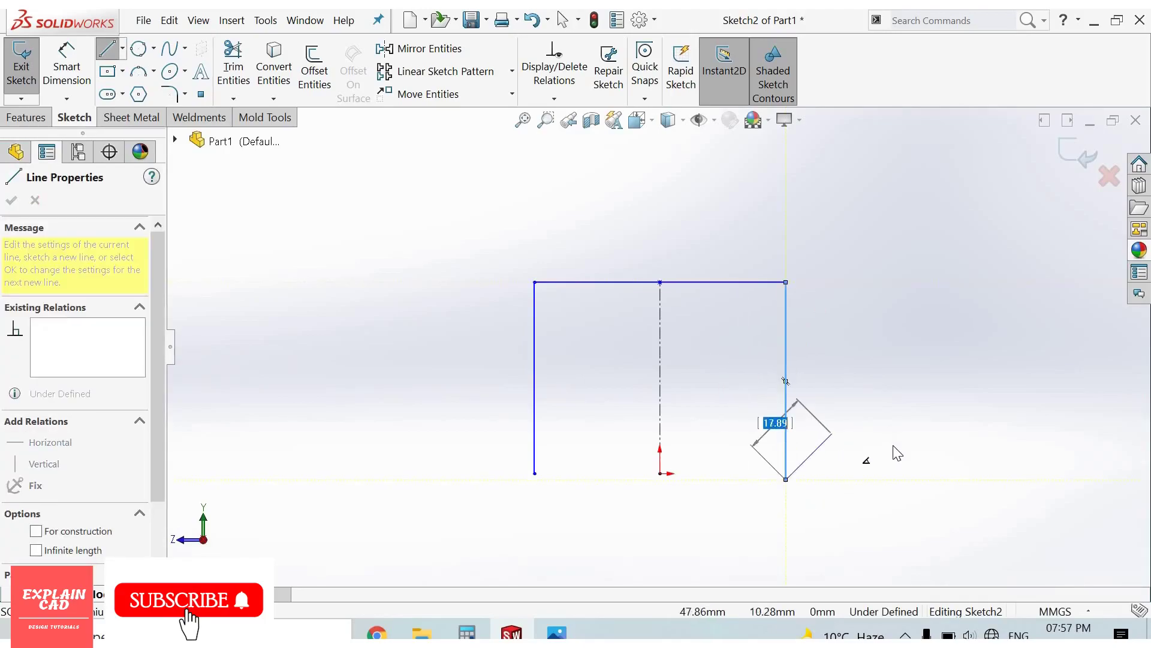
right_click(845, 430)
left_click(868, 442)
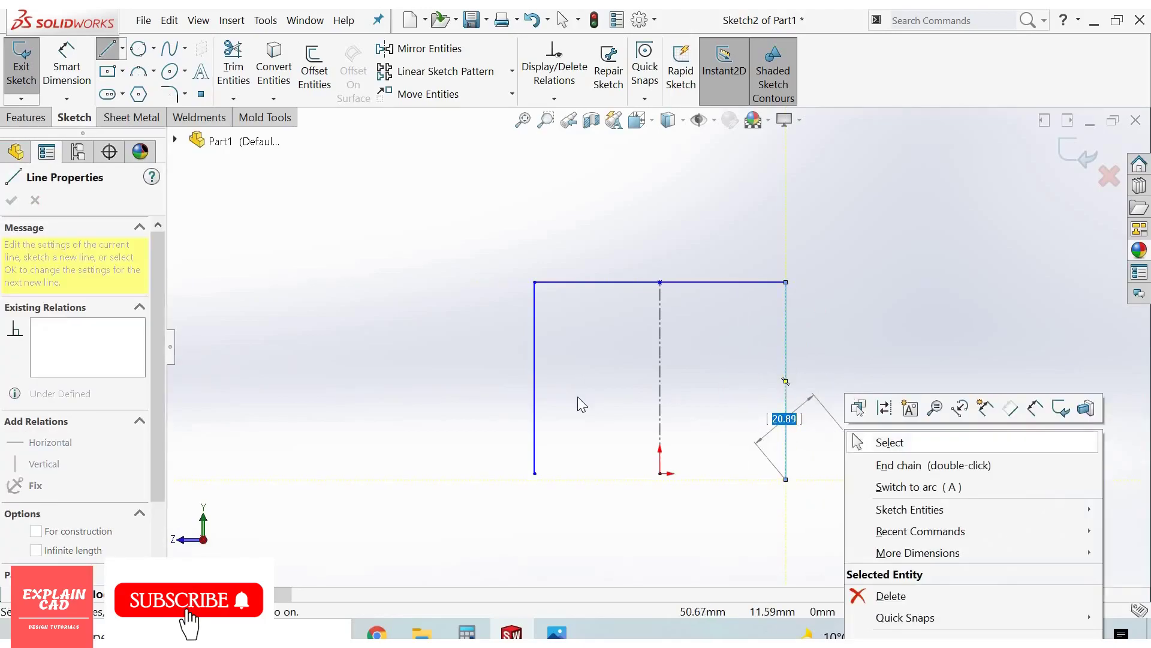
Step: Add an equal relation between the two vertical legs
left_click(536, 432)
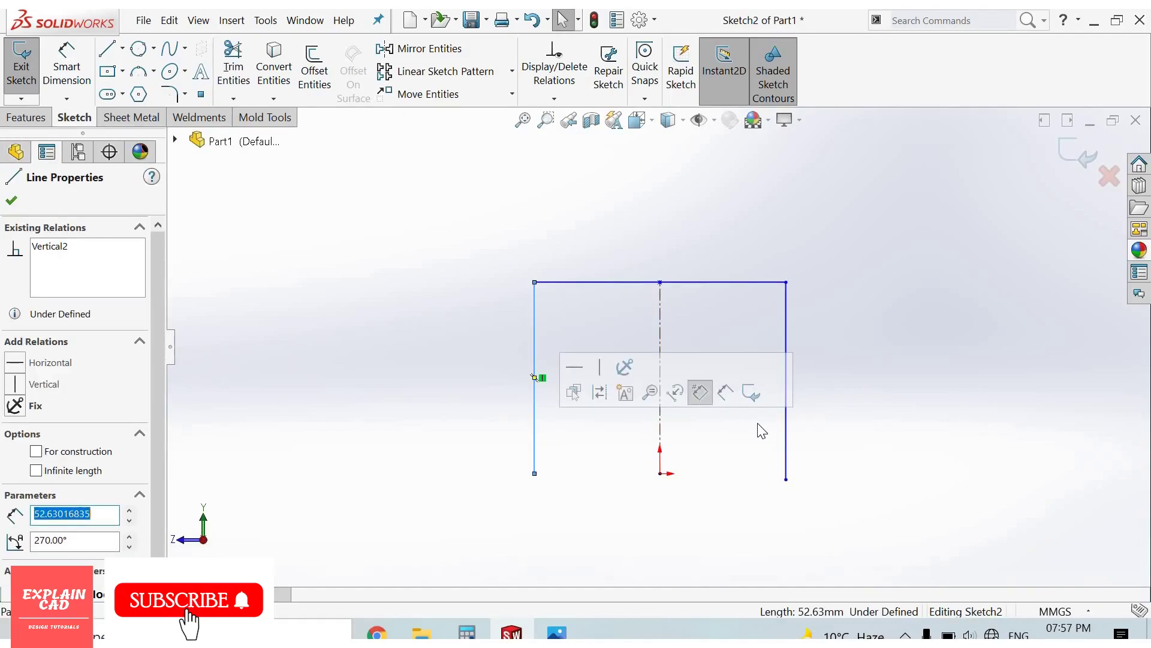
left_click(787, 433, "ctrl")
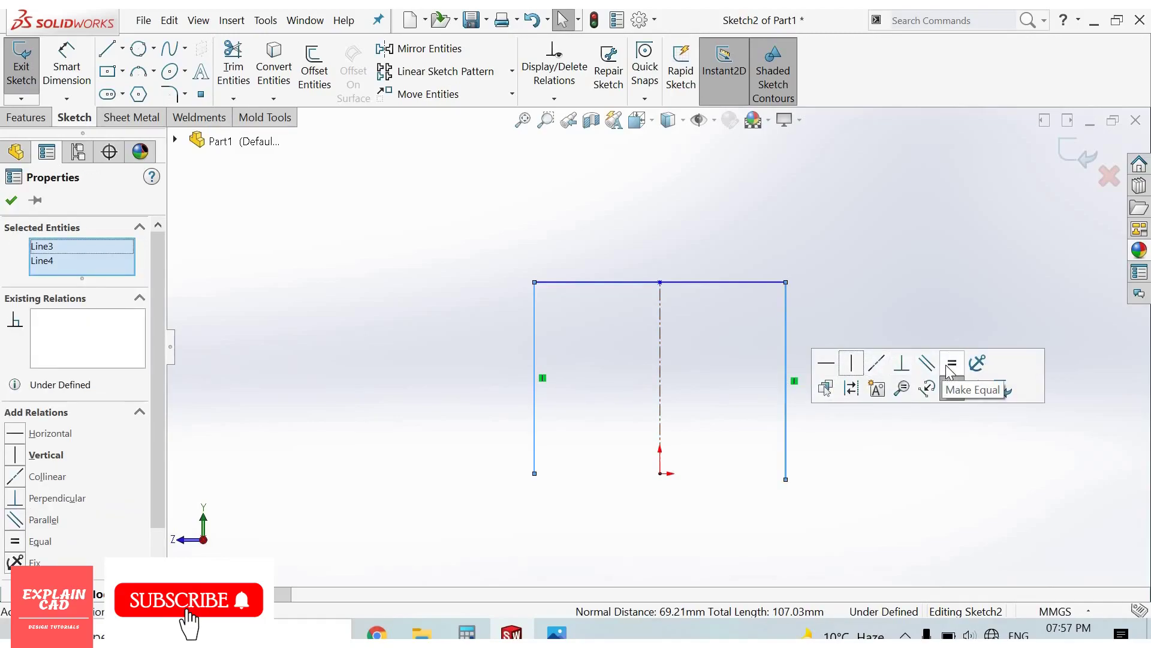
left_click(952, 363)
key("Escape")
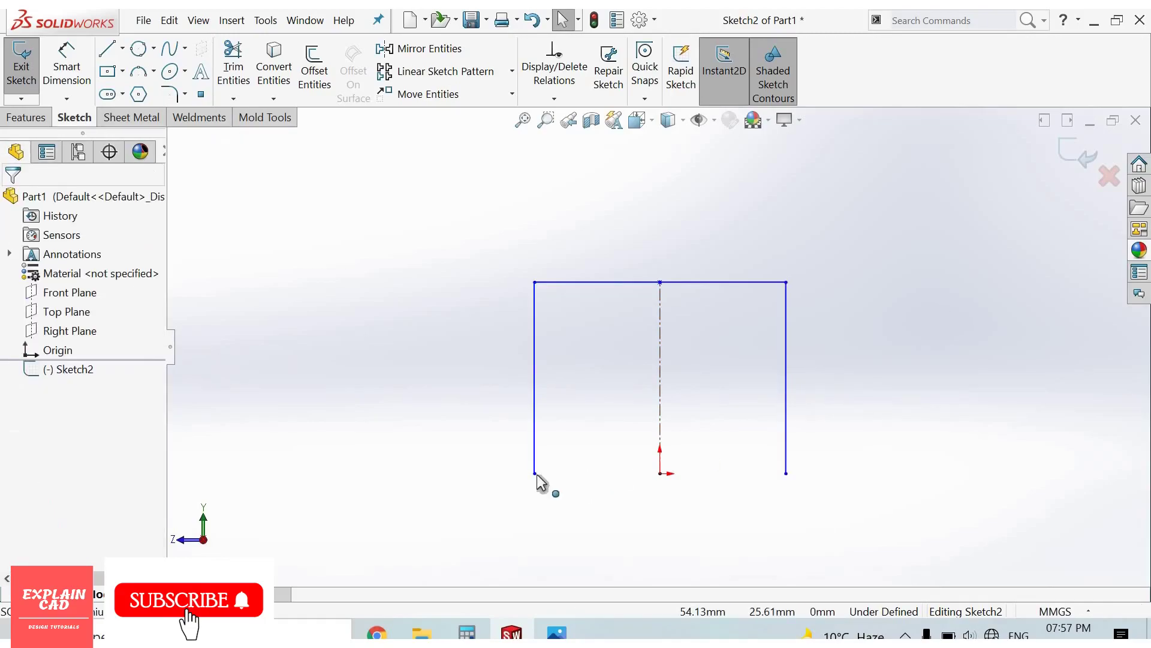
Step: Align the lower endpoints of both legs horizontally with the origin
left_click(659, 474)
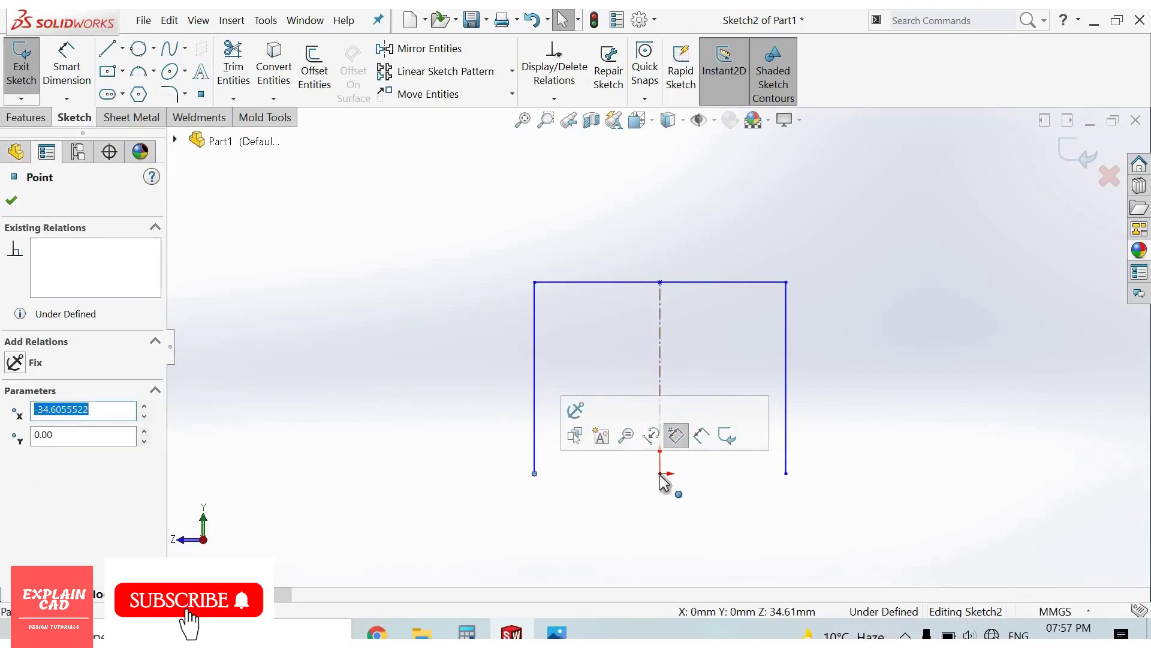
left_click(786, 473, "ctrl")
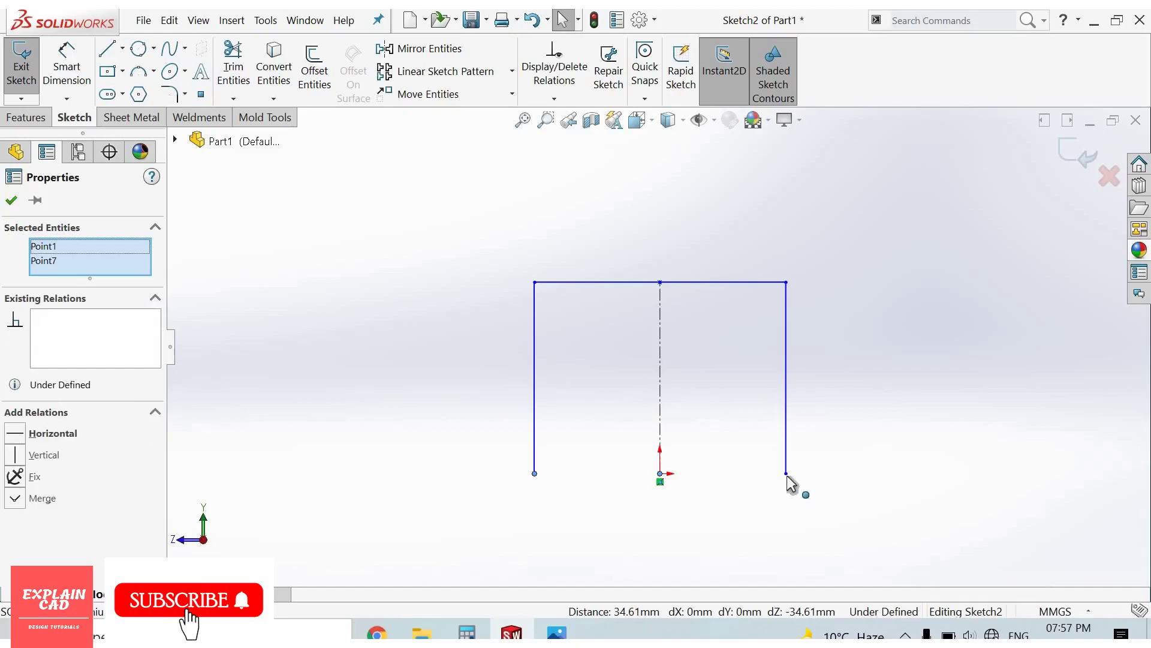
left_click(786, 474, "ctrl")
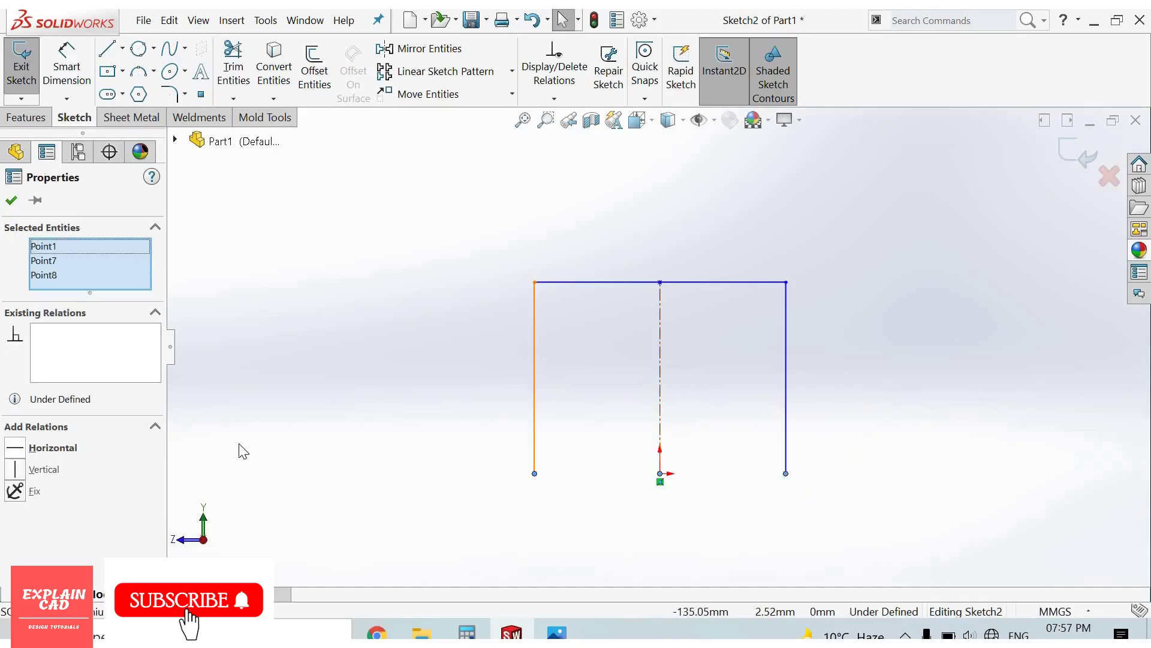
left_click(419, 458)
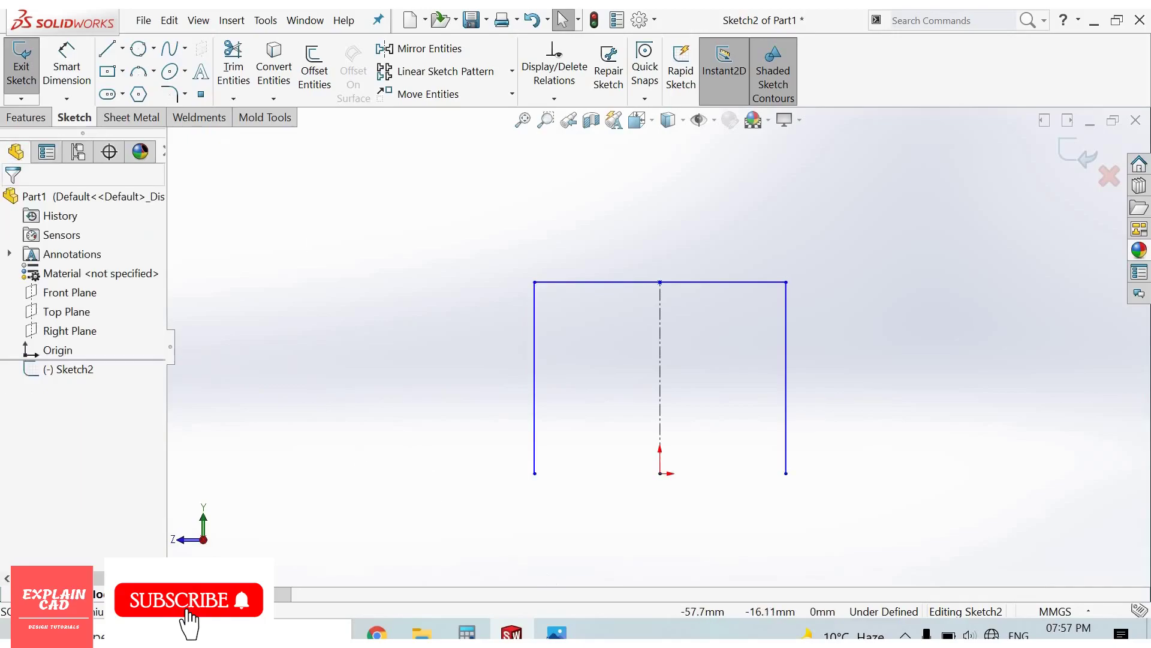
Step: Check the reference drawing and fillet both upper corners of the U profile with an 8 mm radius
key("alt+Tab")
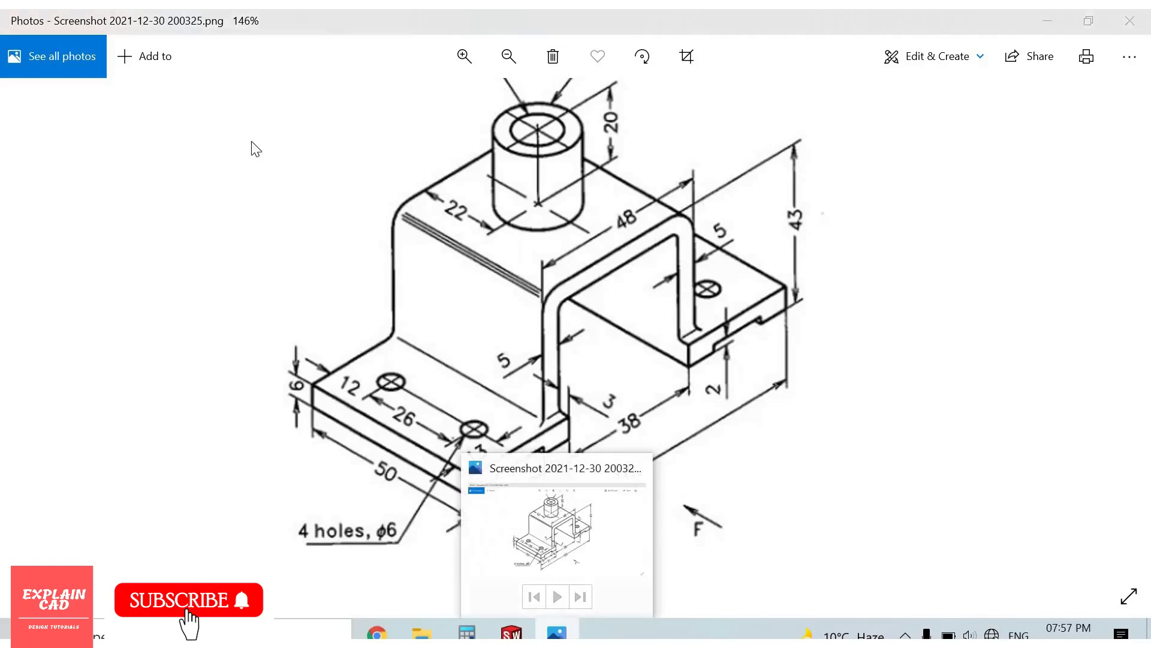
left_click(557, 632)
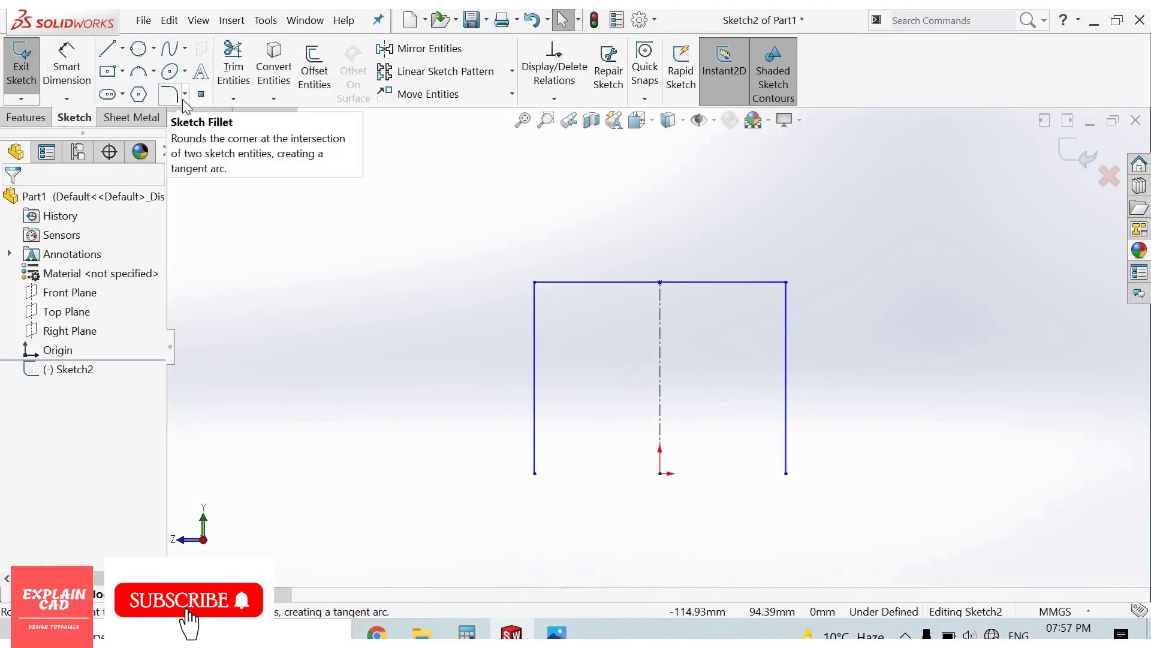
left_click(200, 123)
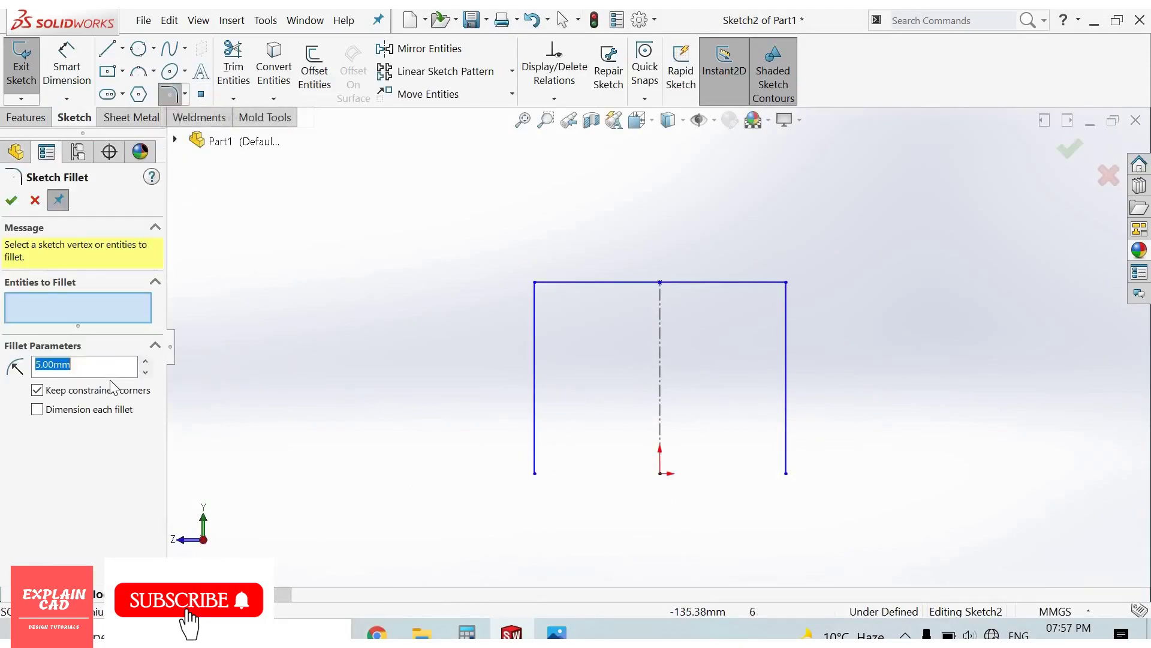
type("8")
left_click(534, 282)
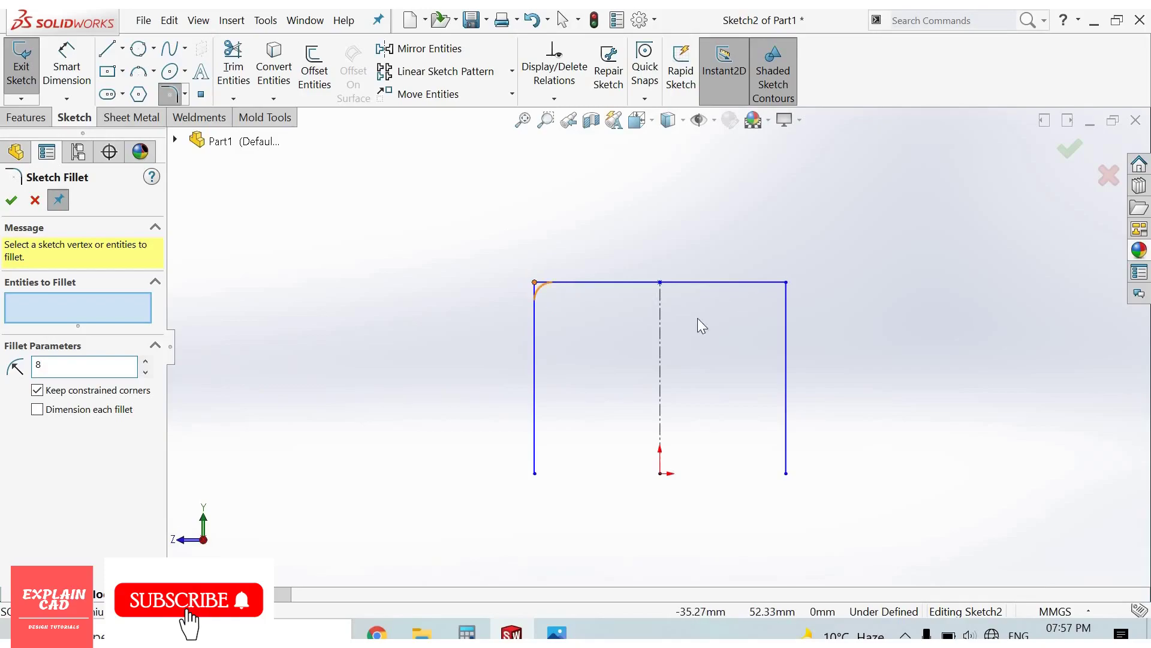
key("Return")
left_click(619, 340)
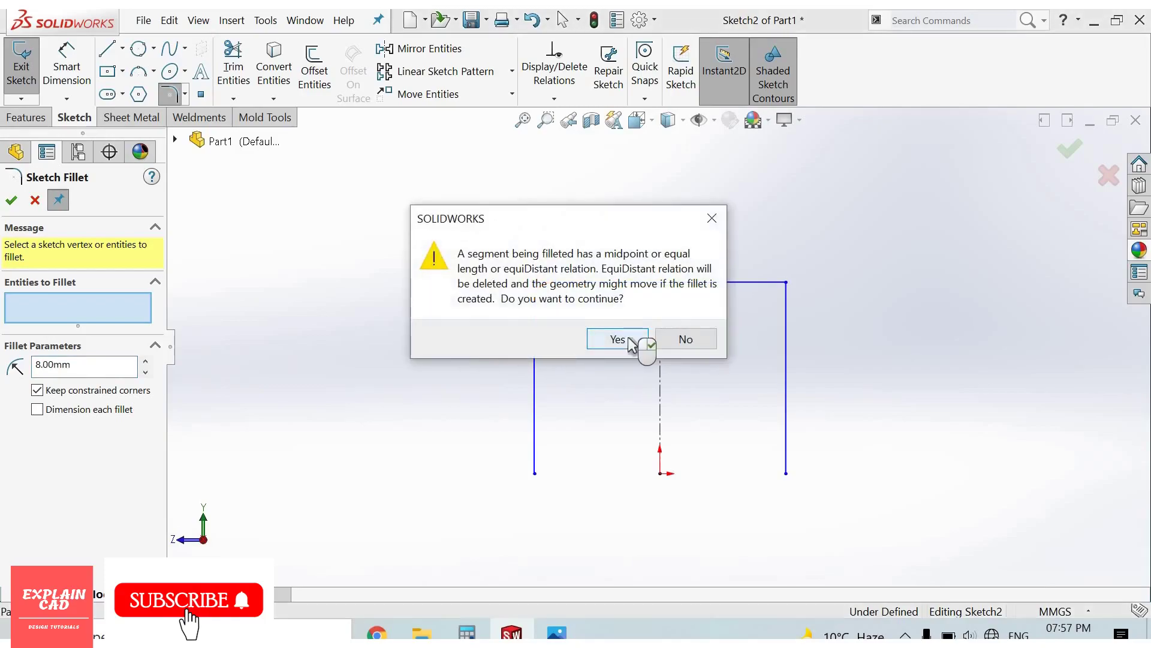
left_click(786, 282)
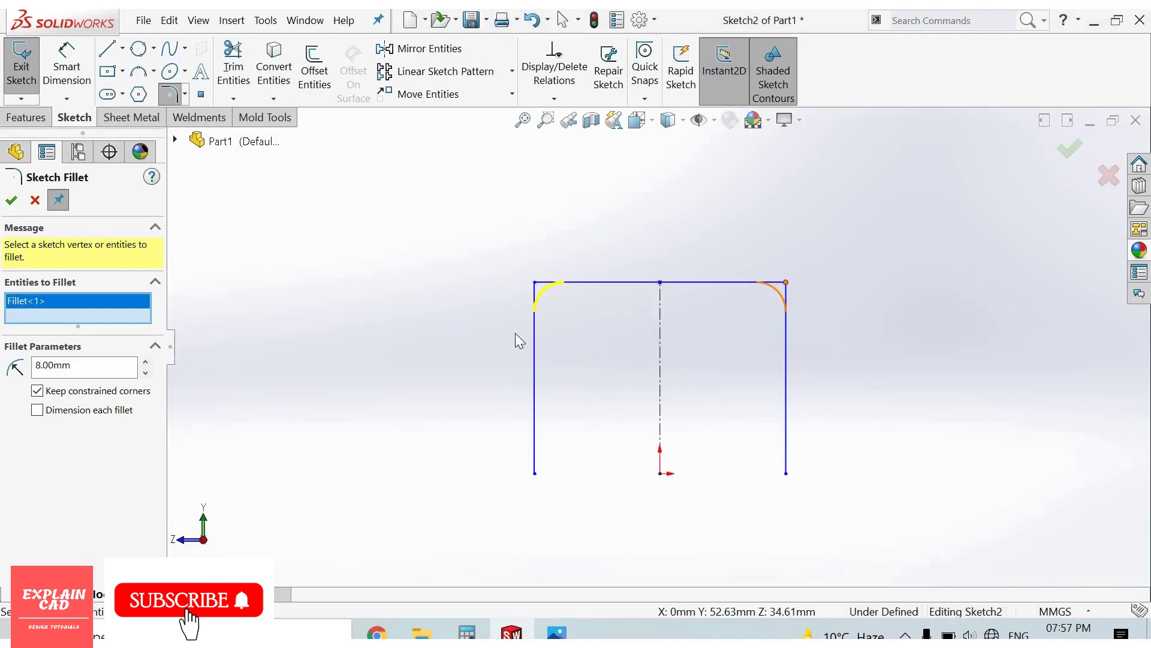
key("Return")
left_click(617, 340)
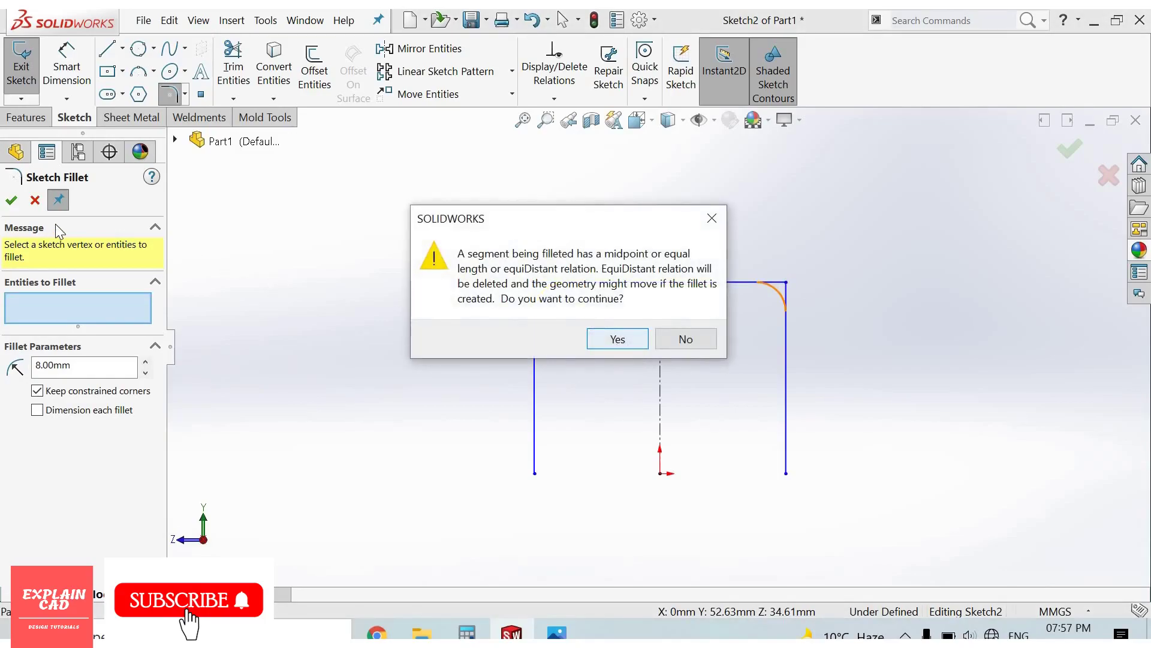
left_click(12, 202)
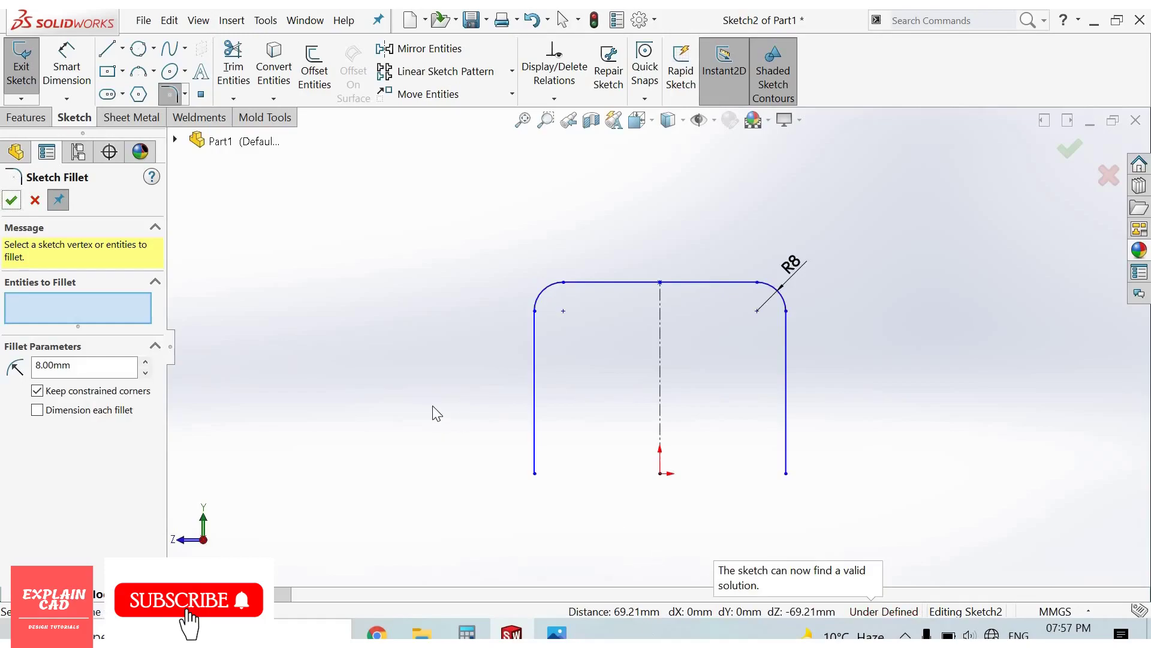
Step: Dimension the distance between the two vertical legs as 48 mm, placed above the profile
left_click(87, 84)
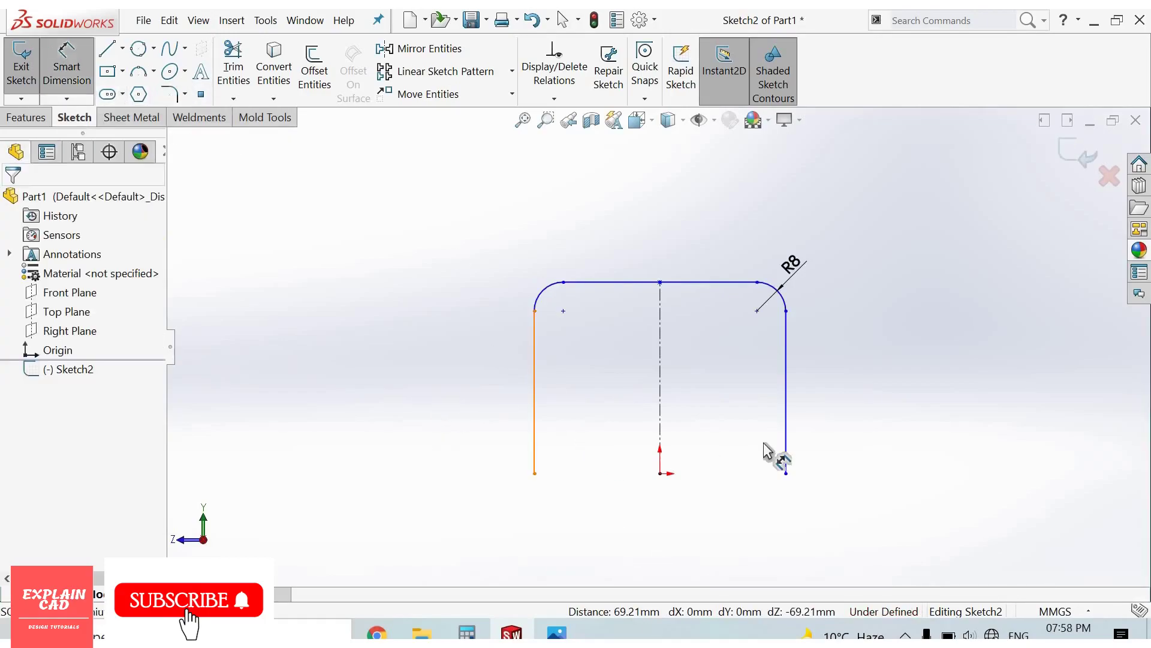
left_click(784, 455)
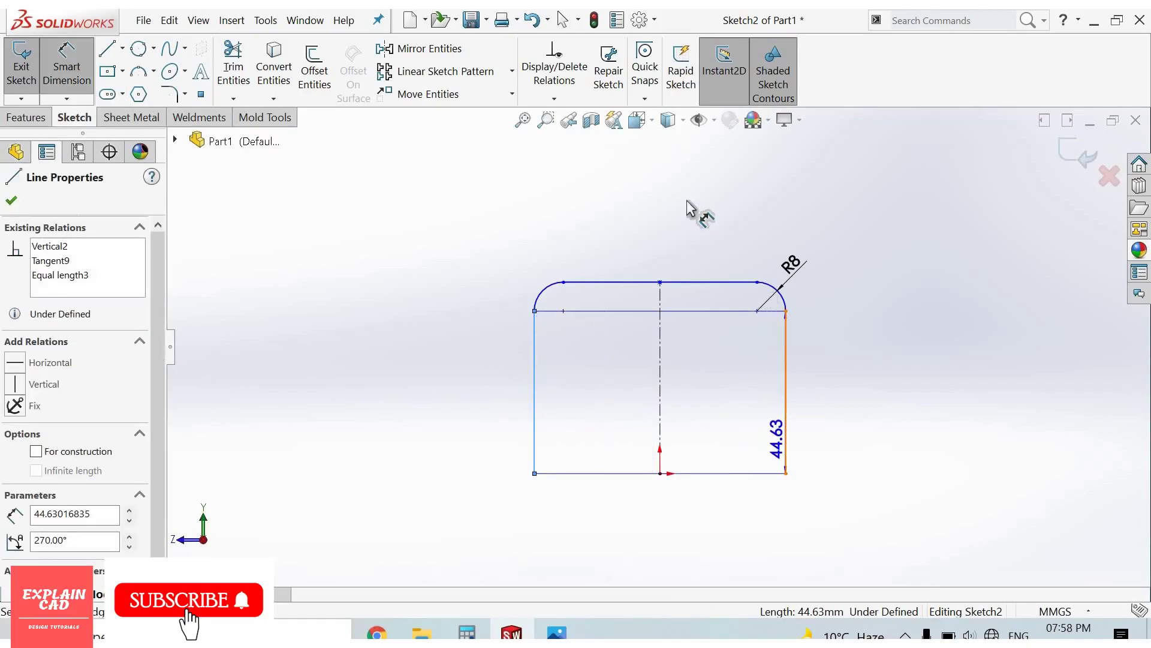
left_click(534, 336)
left_click(686, 200)
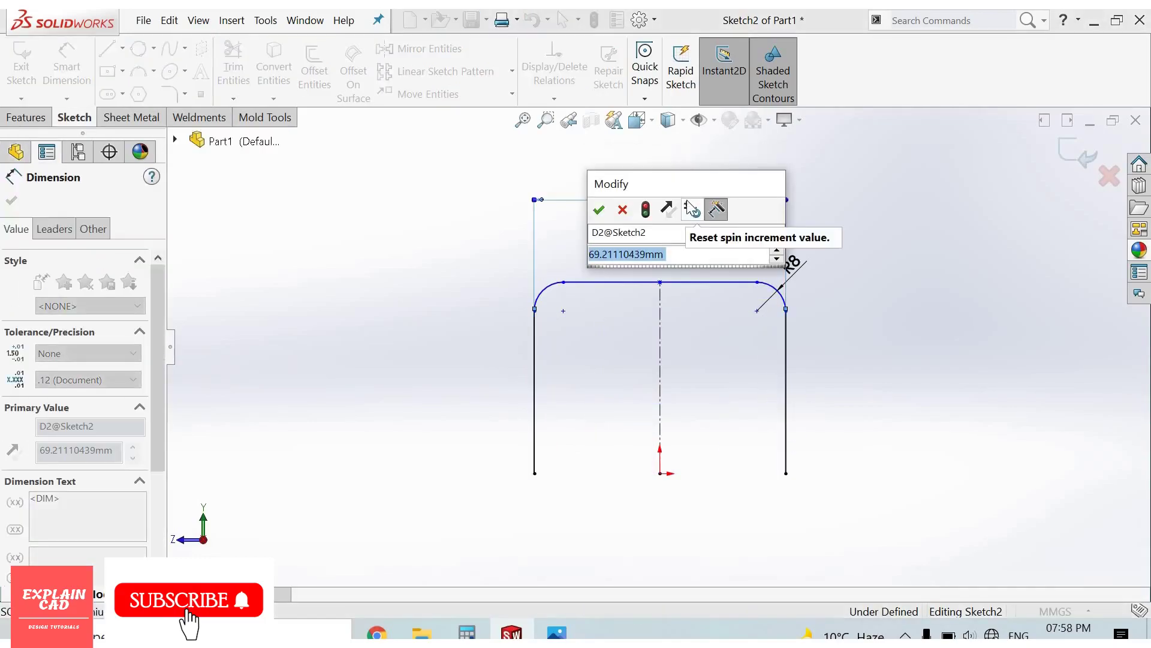
type("40")
key("Return")
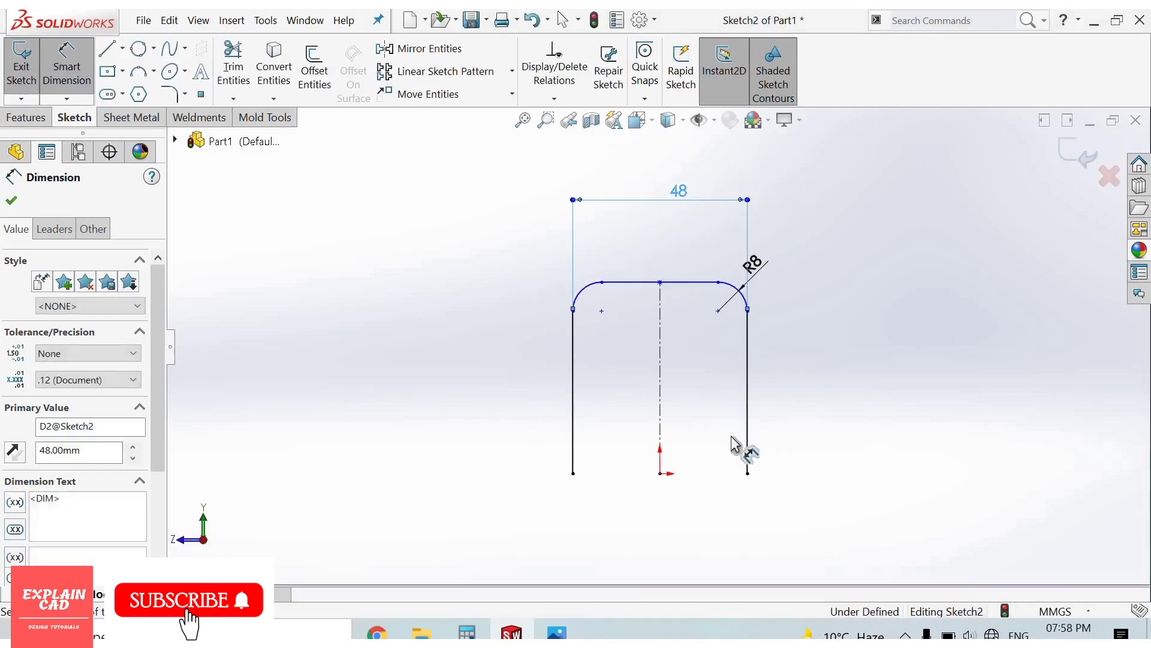
Step: Dimension the height from the origin to the profile's upper horizontal line as 37 mm
left_click(911, 437)
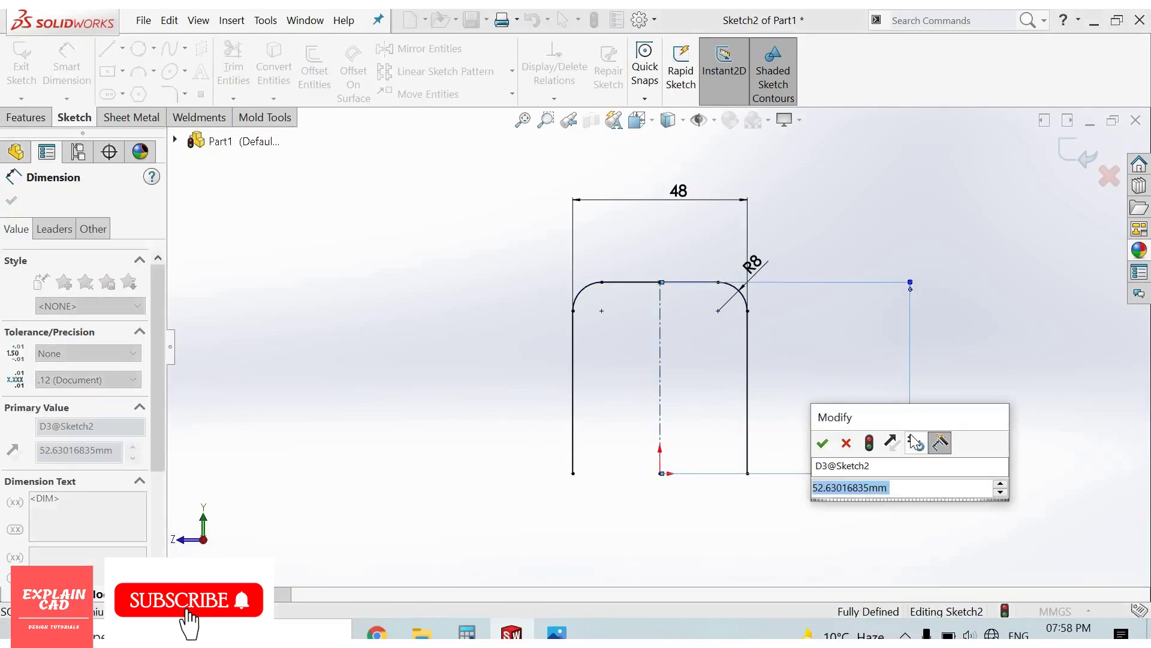
type("37")
key("Return")
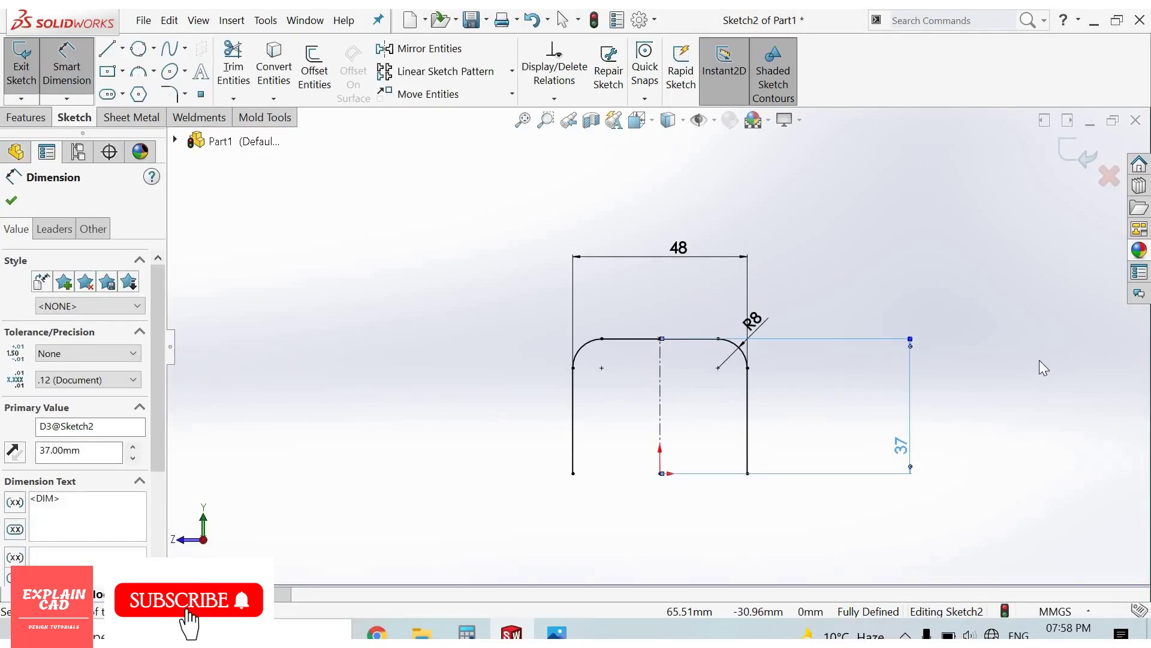
right_click(1028, 401)
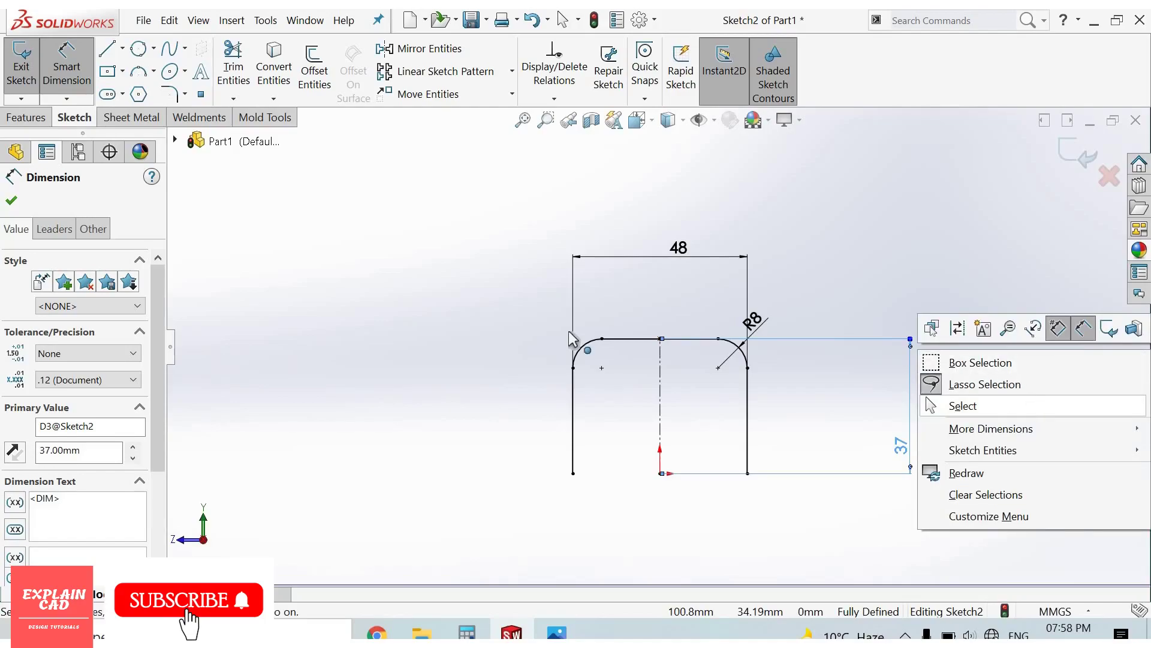
left_click(1028, 403)
Step: Check the wall thickness in the reference drawing and offset the whole U-shaped chain 5 mm inward using Reverse
left_click(315, 72)
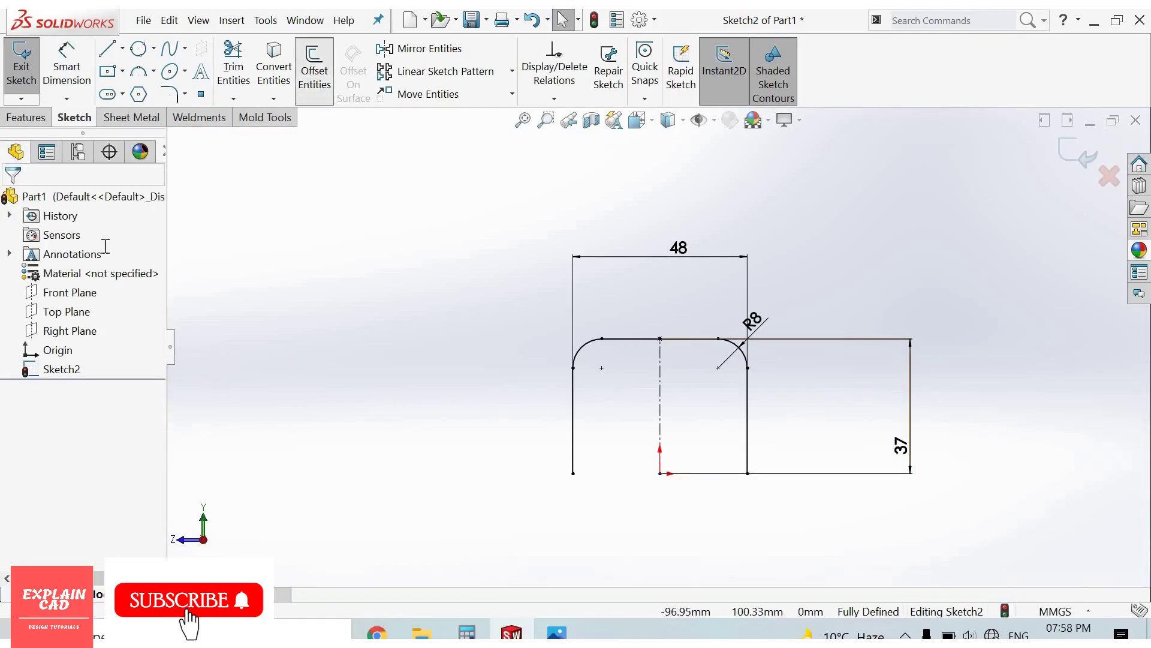
key("alt+Tab")
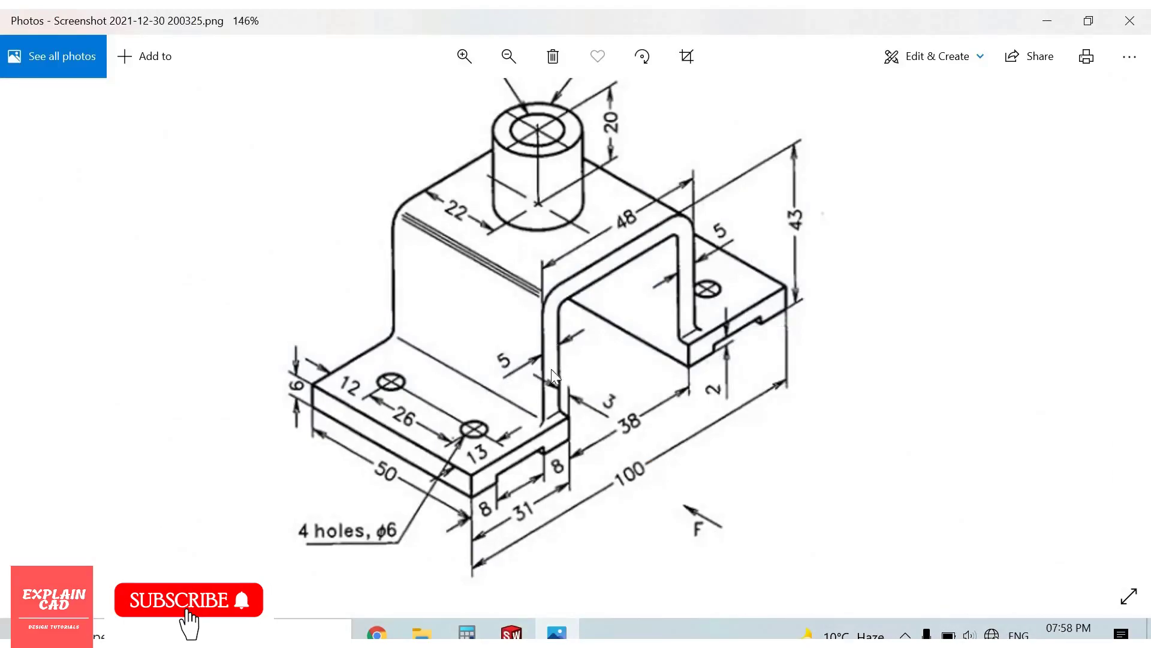
key("alt+Tab")
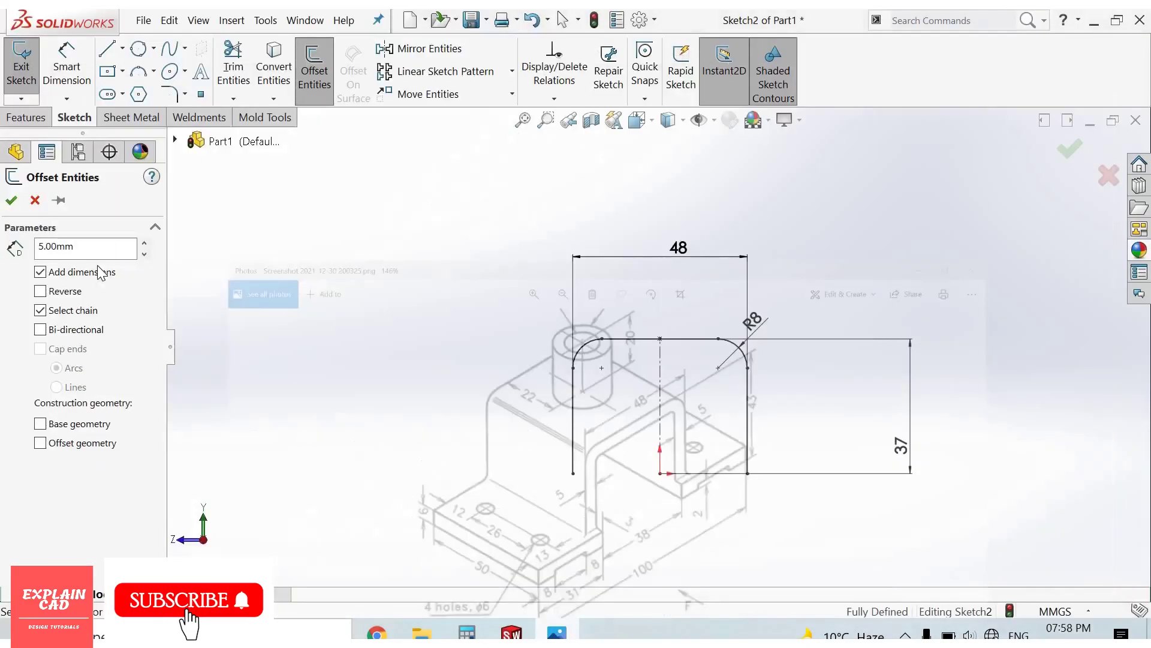
left_click(81, 251)
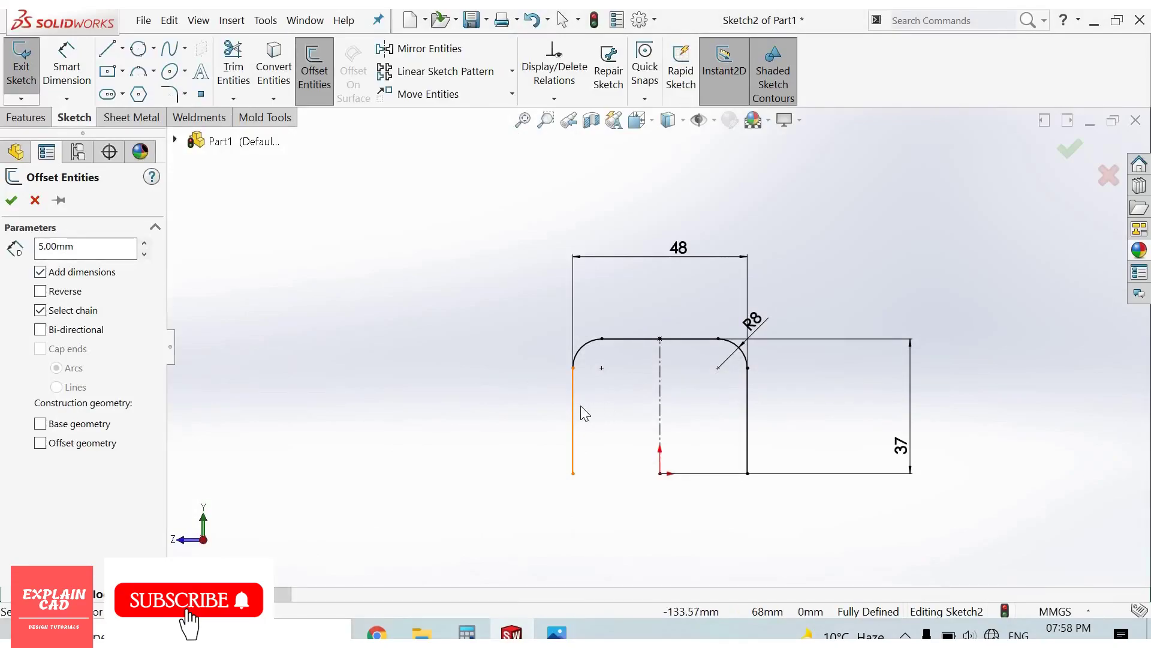
left_click(559, 381)
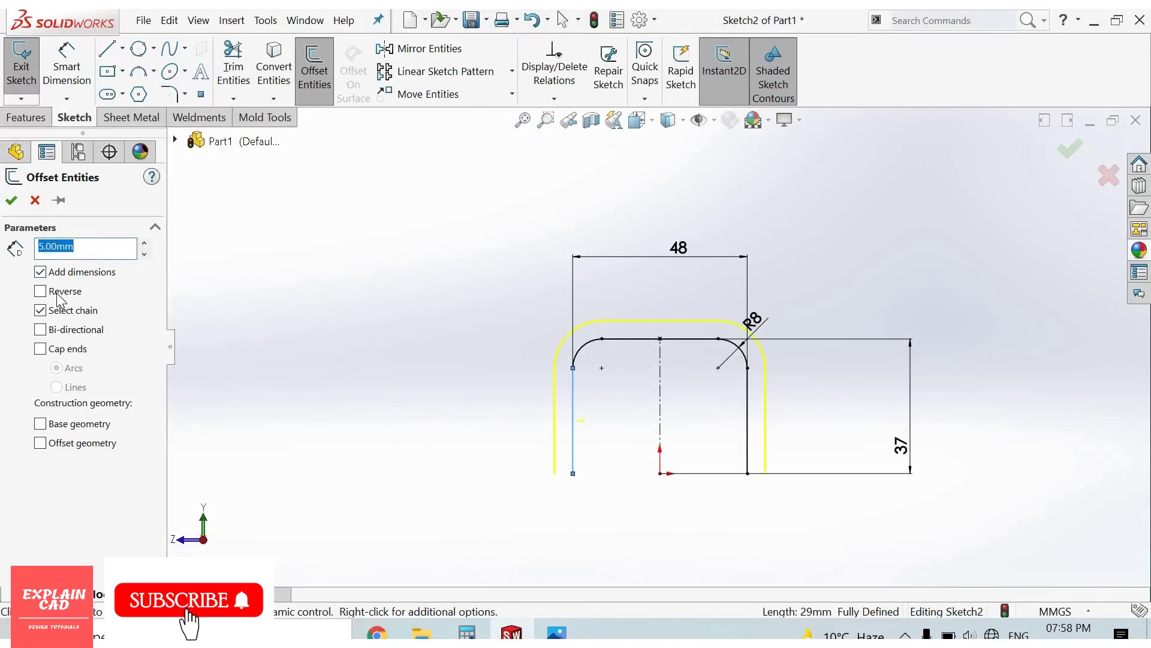
left_click(40, 291)
left_click(11, 200)
Step: Close the lower end of the left leg with a horizontal line between the outer and inner endpoints
right_click_drag(407, 378, 565, 488)
left_click(573, 474)
left_click(590, 475)
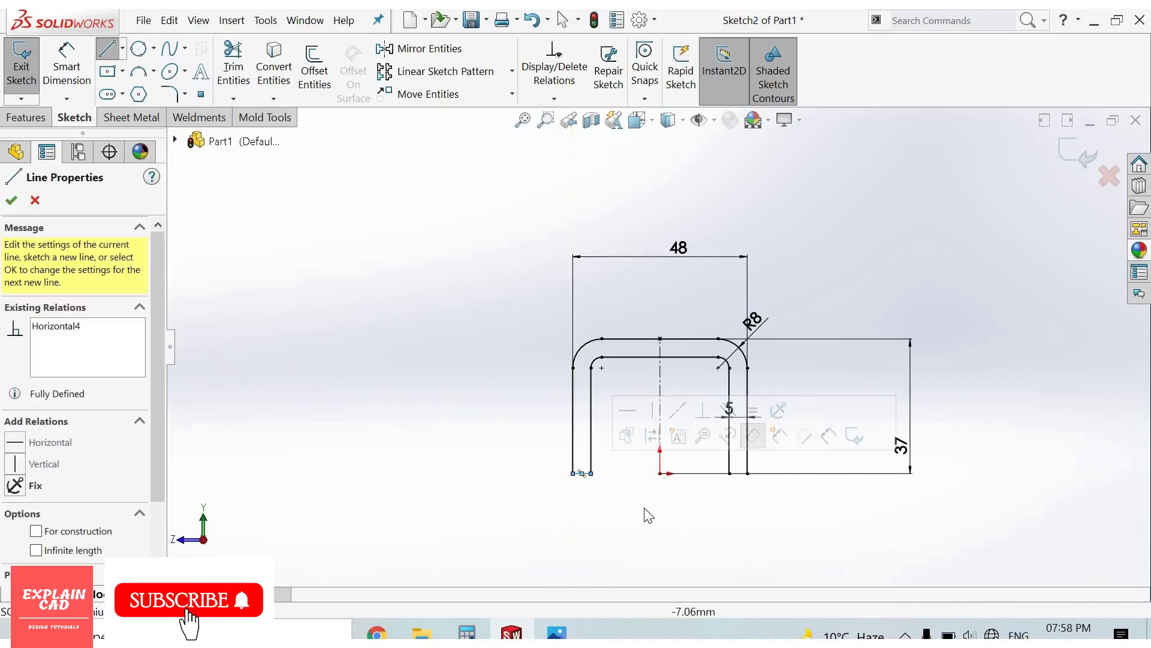
right_click(623, 475)
key("Escape")
key("Escape")
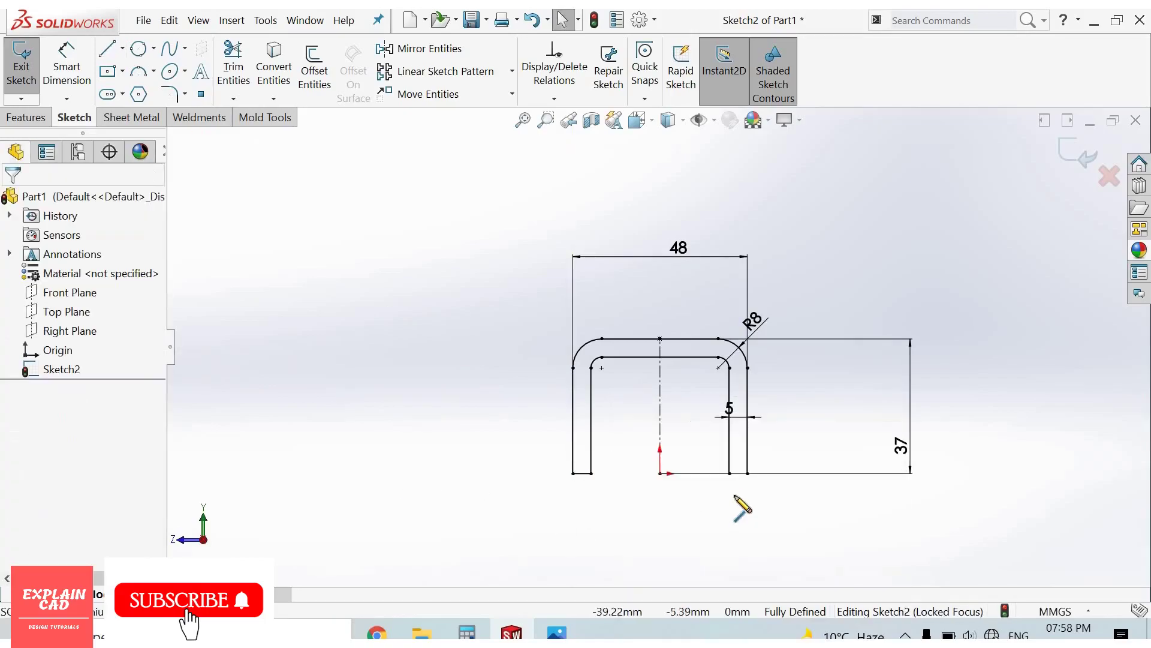
Step: Close the lower end of the right leg with a horizontal line between the inner and outer endpoints
key("l")
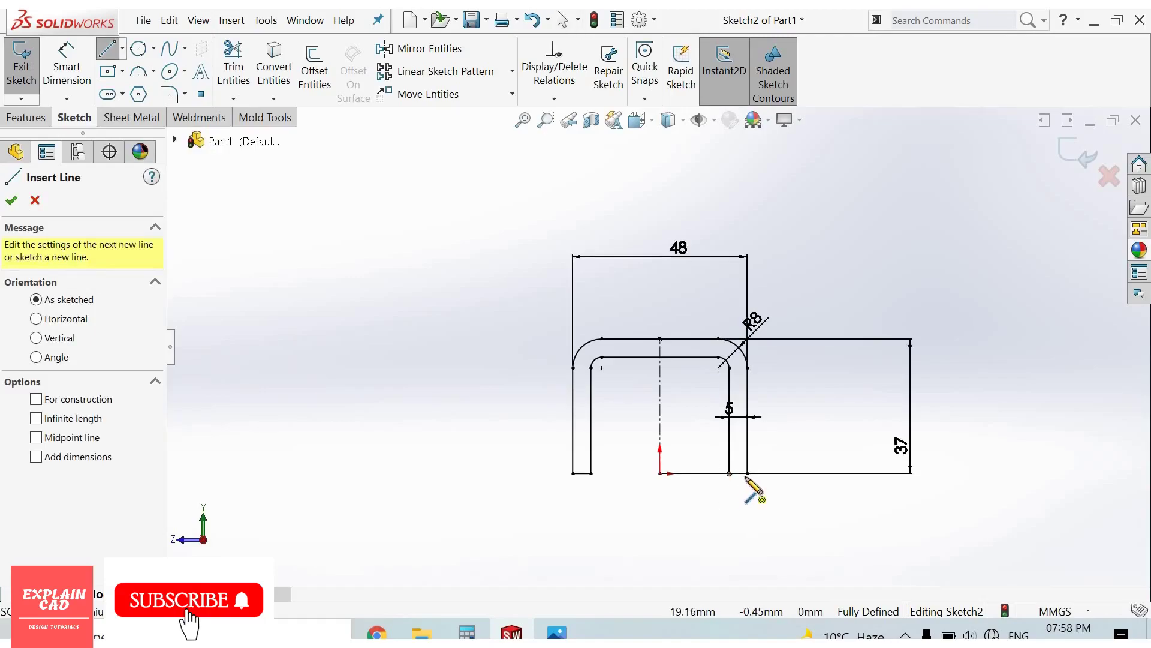
left_click(730, 475)
key("Return")
right_click(739, 480)
key("Escape")
key("Escape")
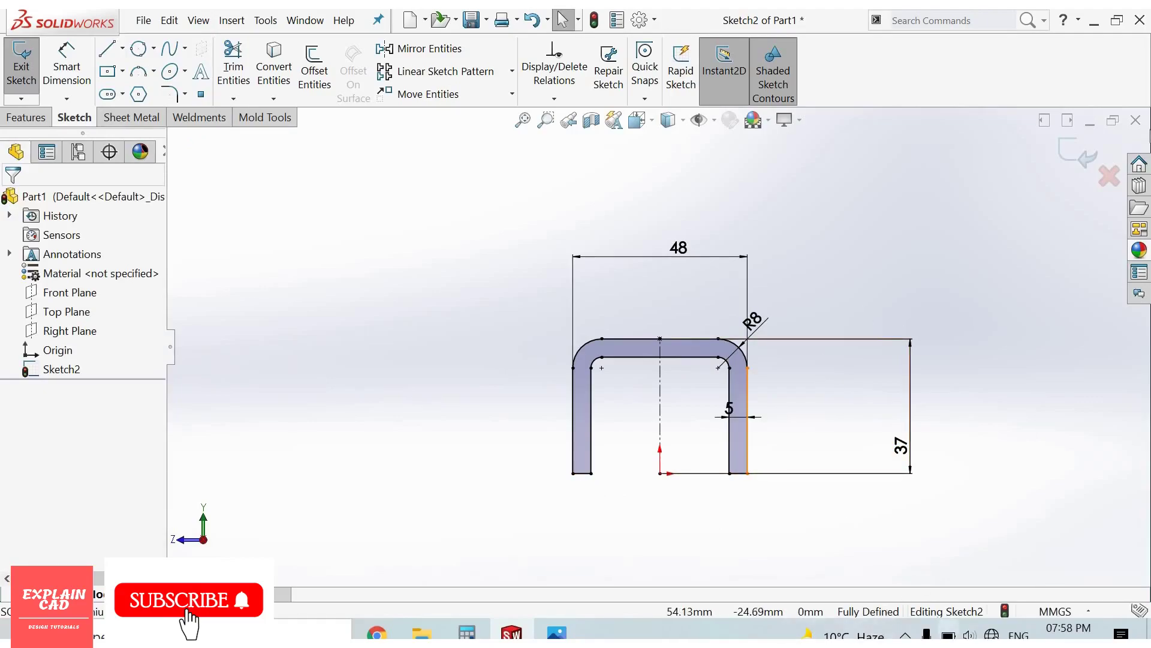
Step: Exit the sketch, check the width in the reference drawing and extrude the U profile 50 mm with the Mid Plane end condition
left_click(1080, 165)
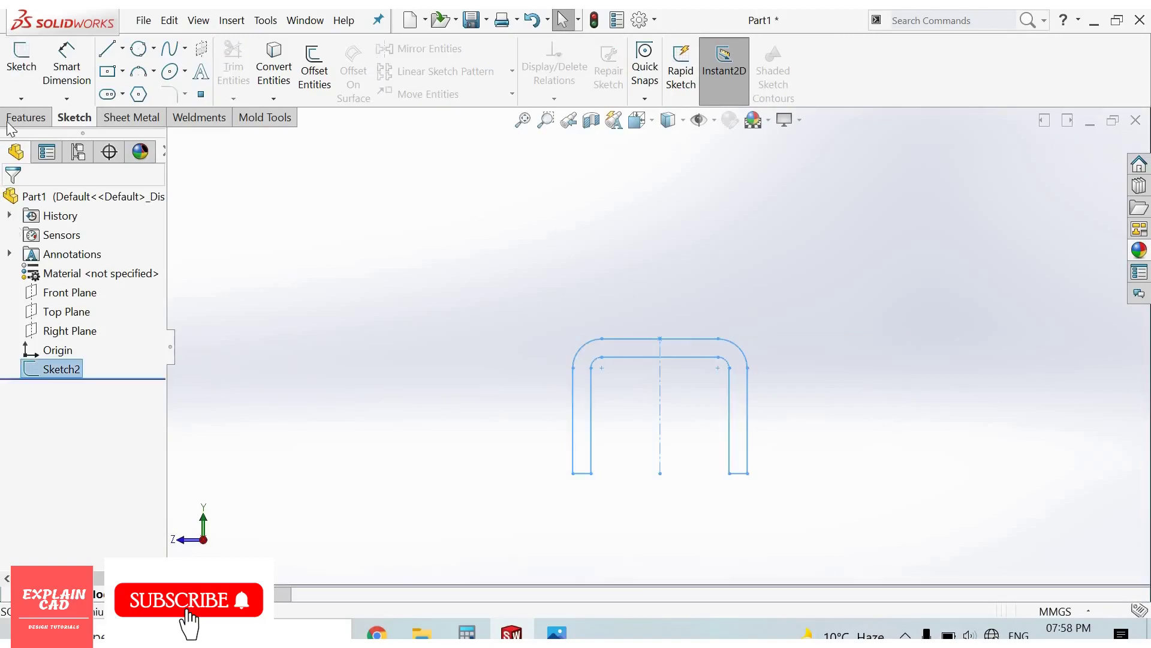
left_click(36, 117)
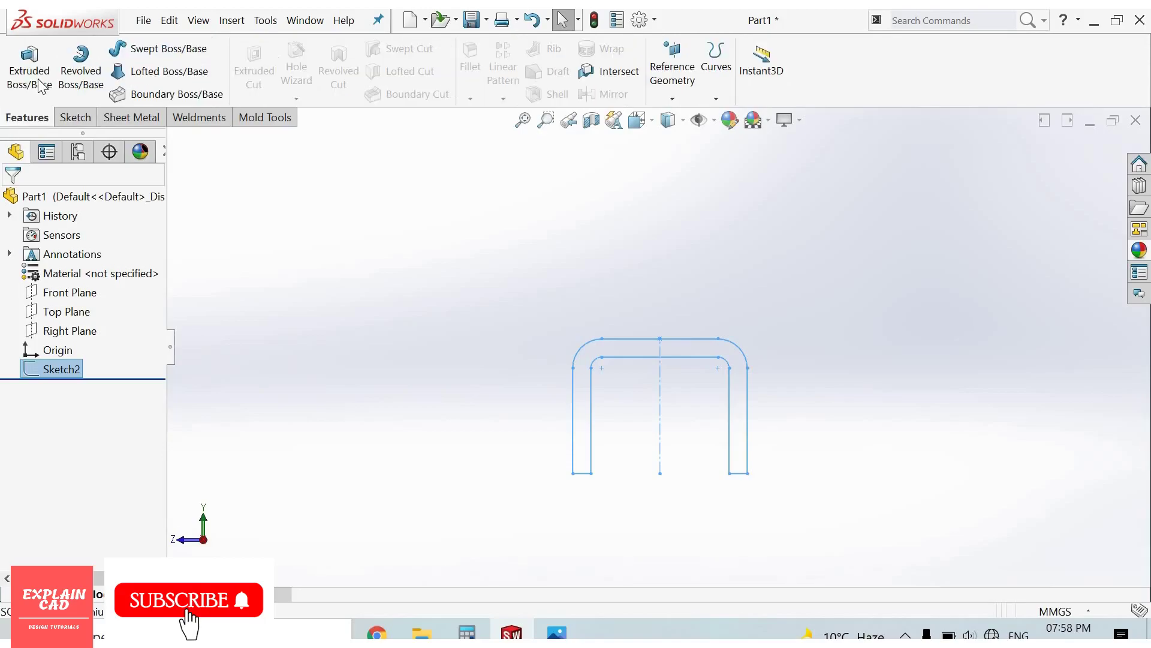
left_click(38, 85)
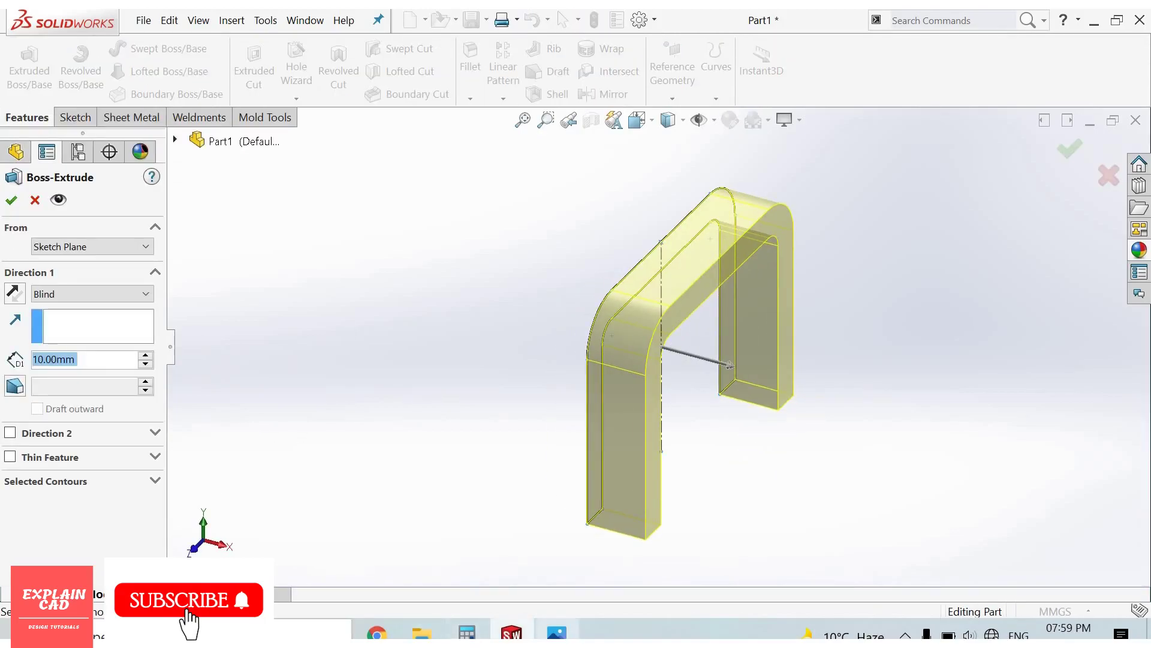
key("alt+Tab")
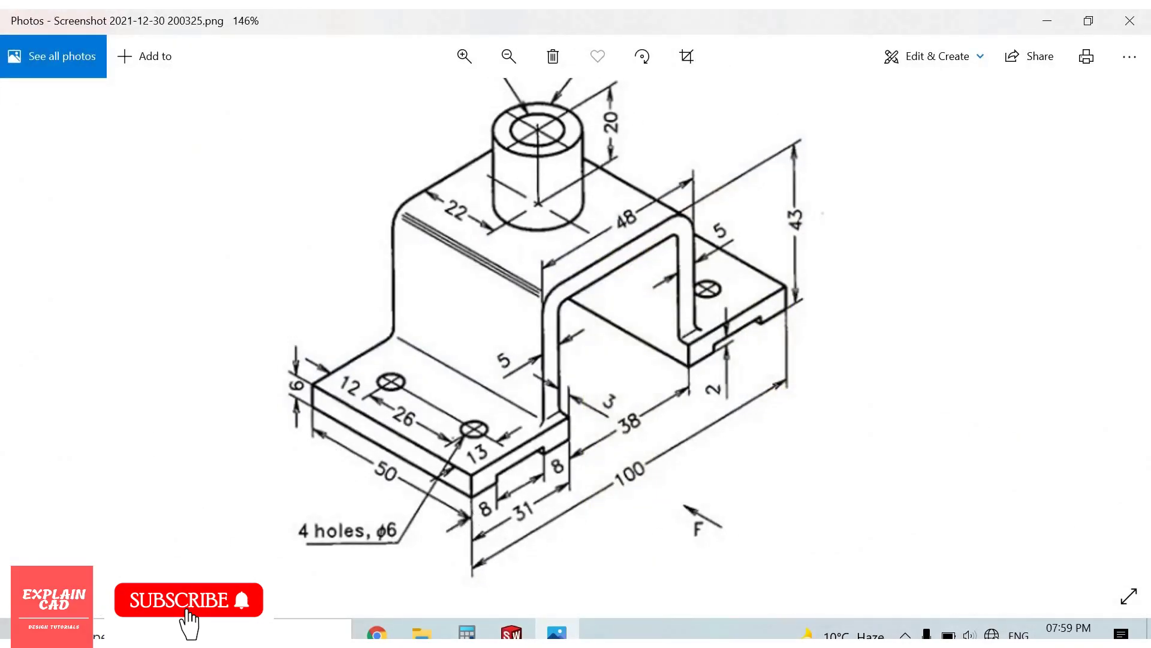
left_click(557, 635)
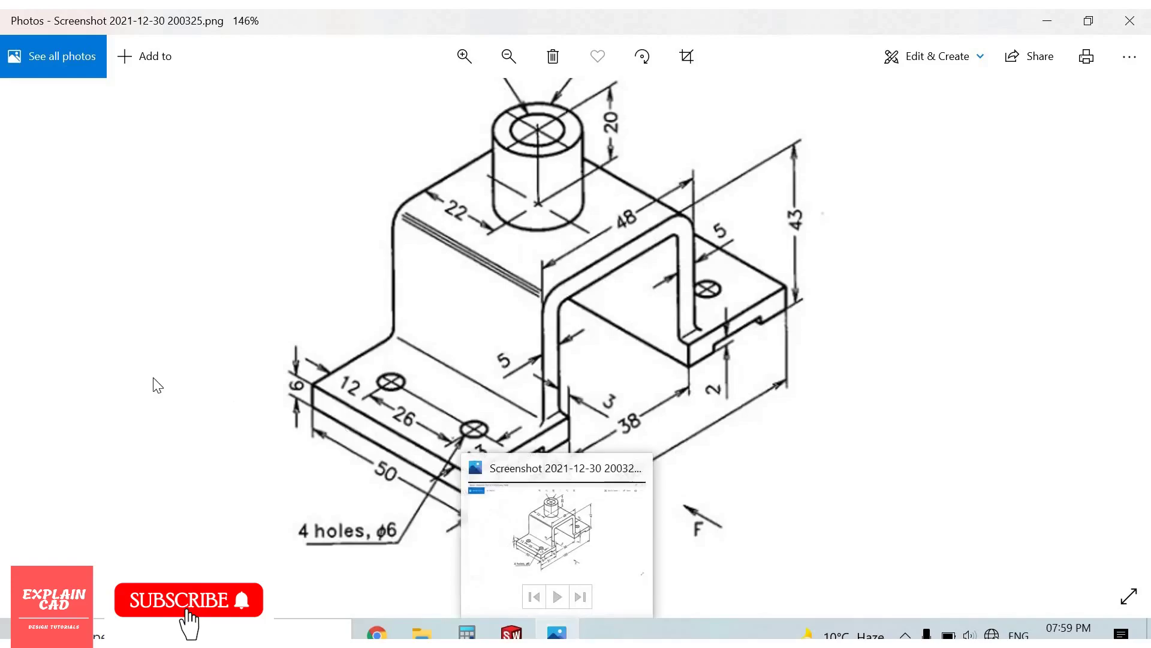
left_click(33, 359)
double_click(35, 360)
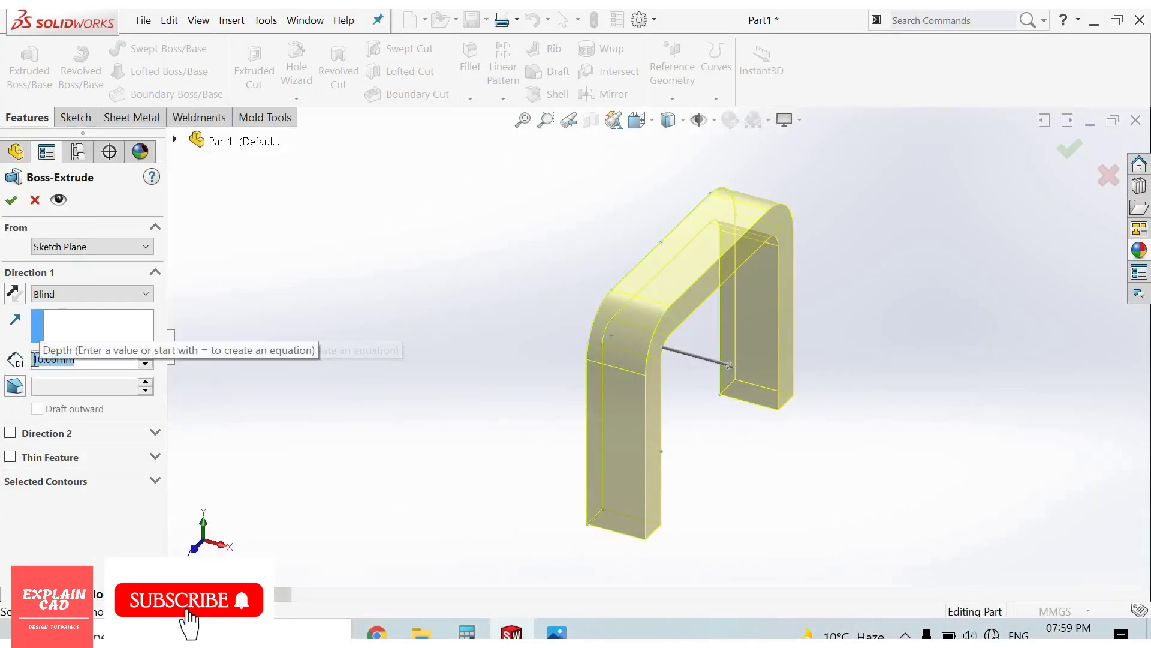
type("50")
key("Return")
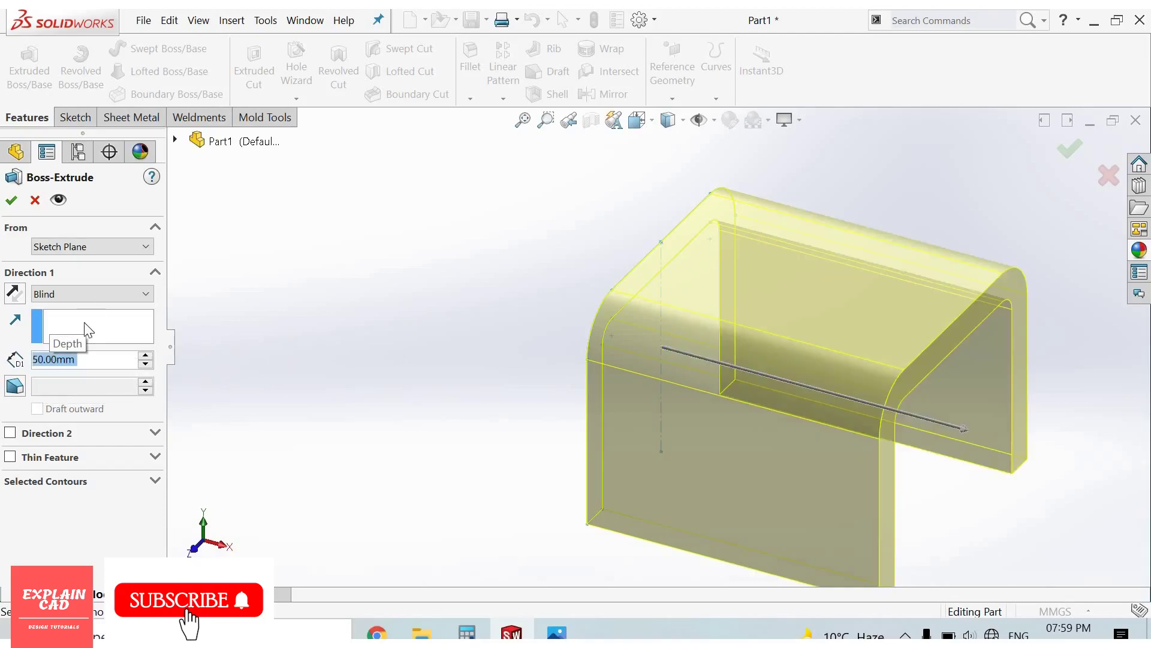
left_click(90, 293)
left_click(77, 372)
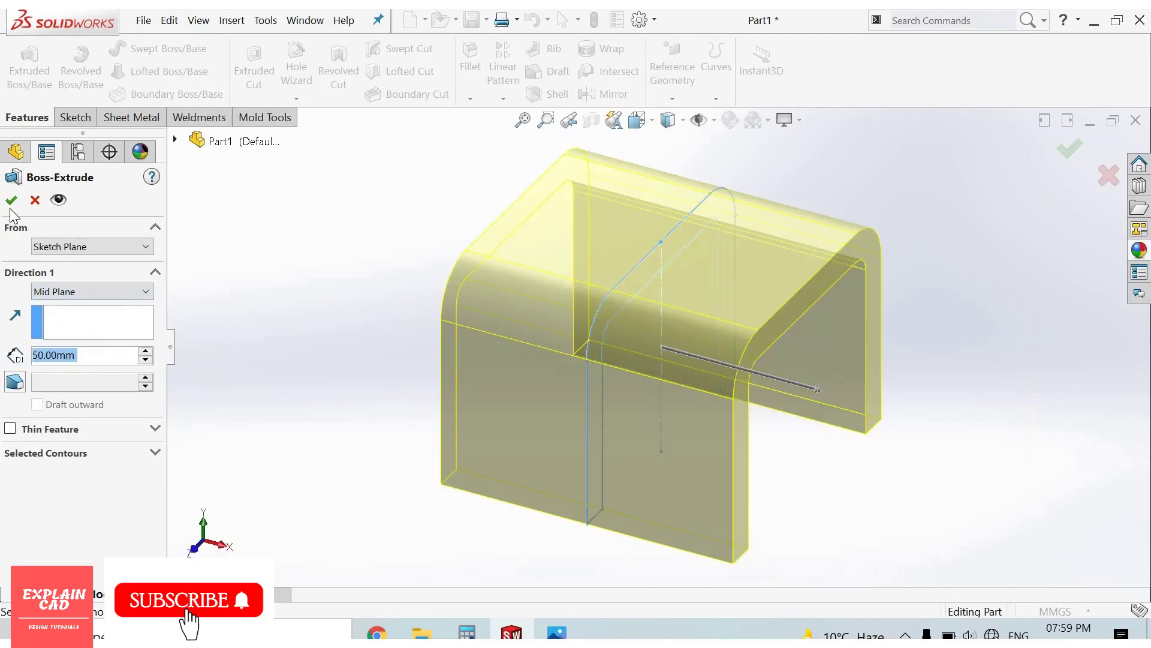
key("Return")
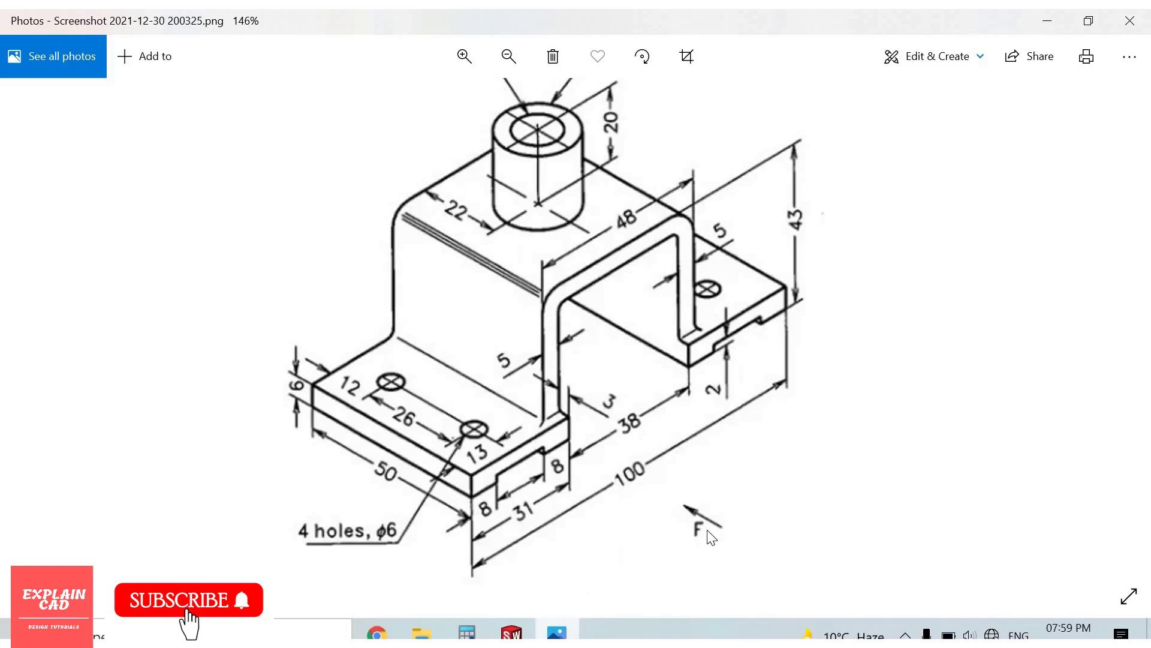
Step: Start a new sketch on the U-shaped end face of the extruded bridge
key("alt+Tab")
left_click(742, 530)
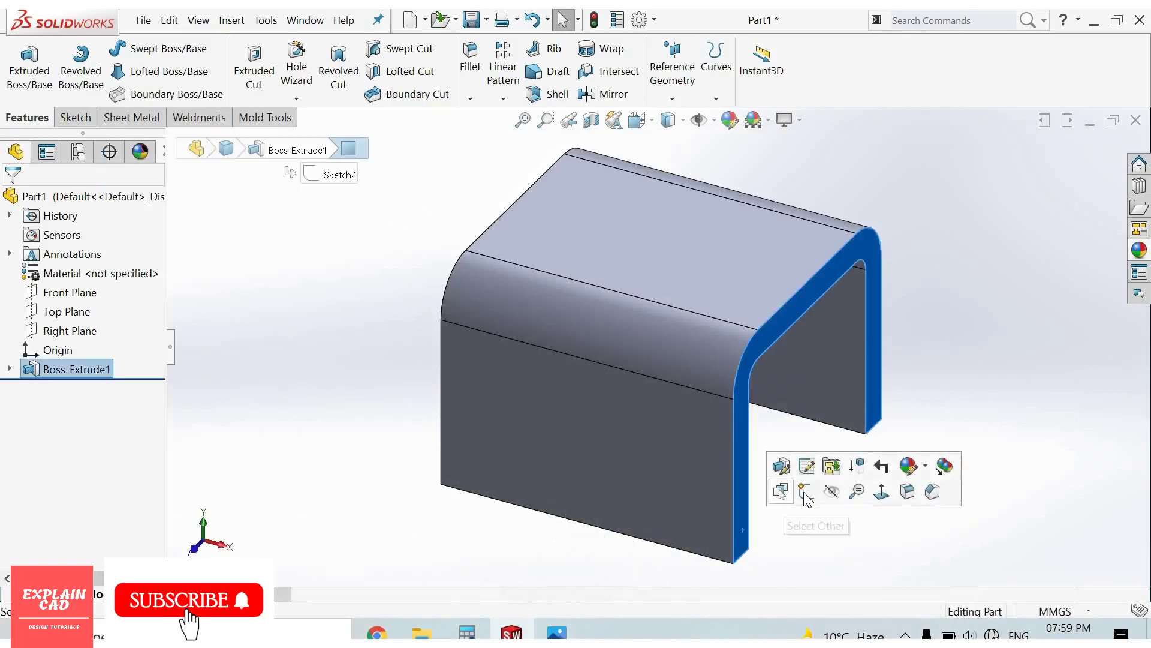
left_click(805, 492)
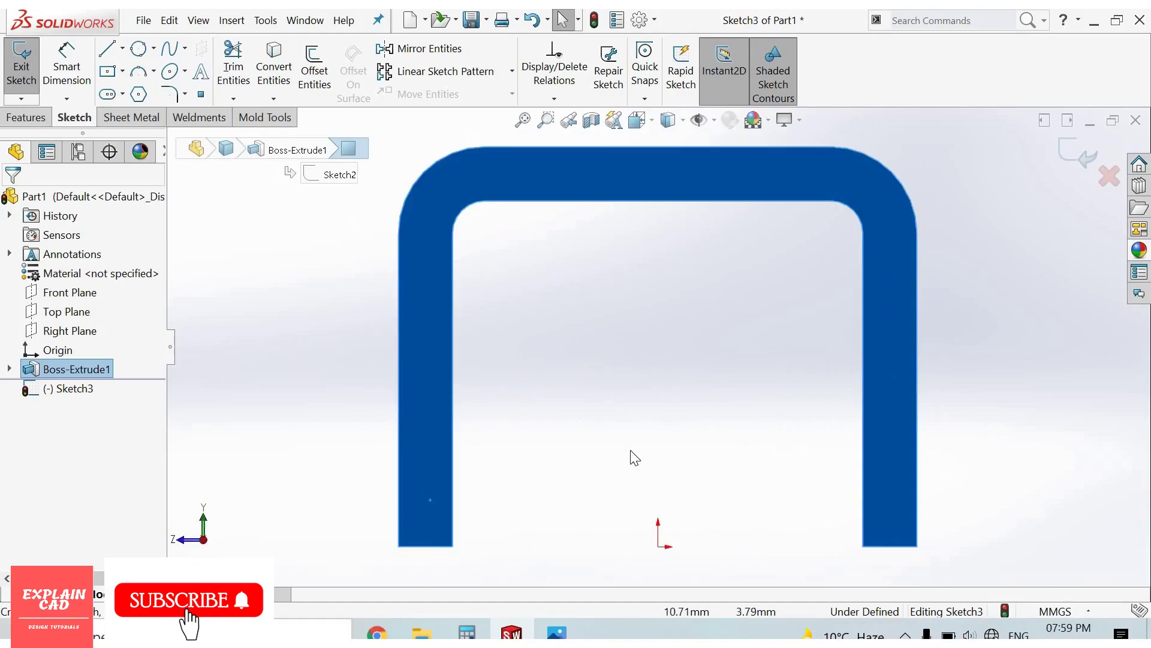
Step: Sketch a corner rectangle about 30 mm by 6 mm from the left leg's lower inner corner, extending outward beneath the leg
scroll(585, 441, "up", 3)
scroll(587, 447, "up", 1)
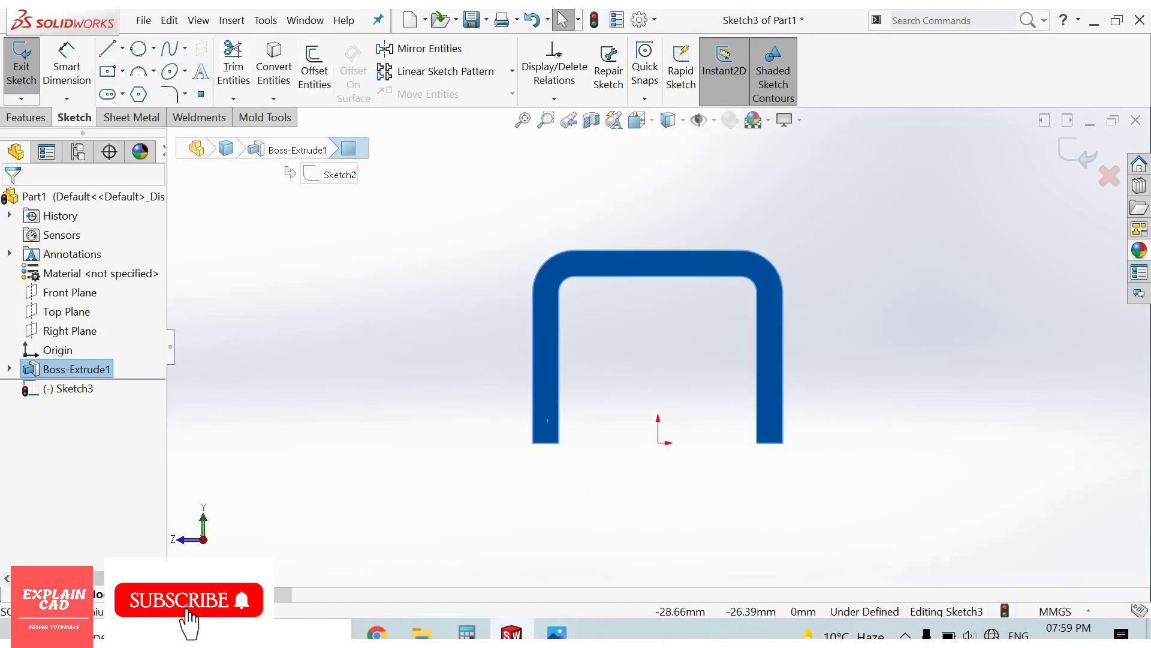
left_click(557, 631)
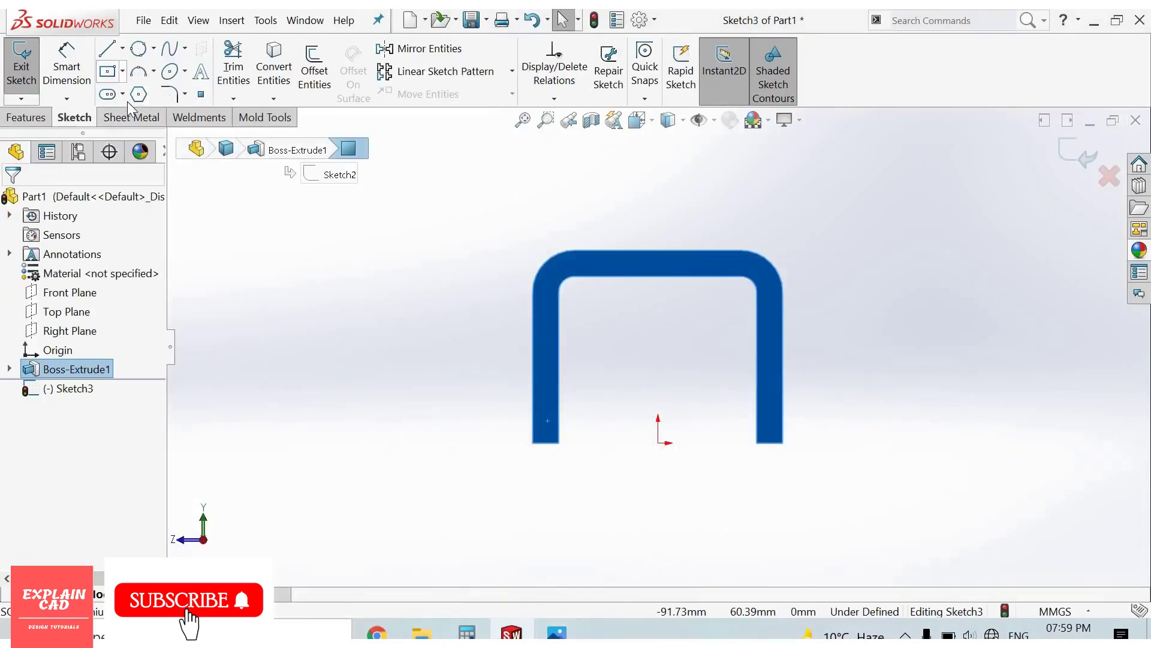
left_click(123, 72)
left_click(129, 97)
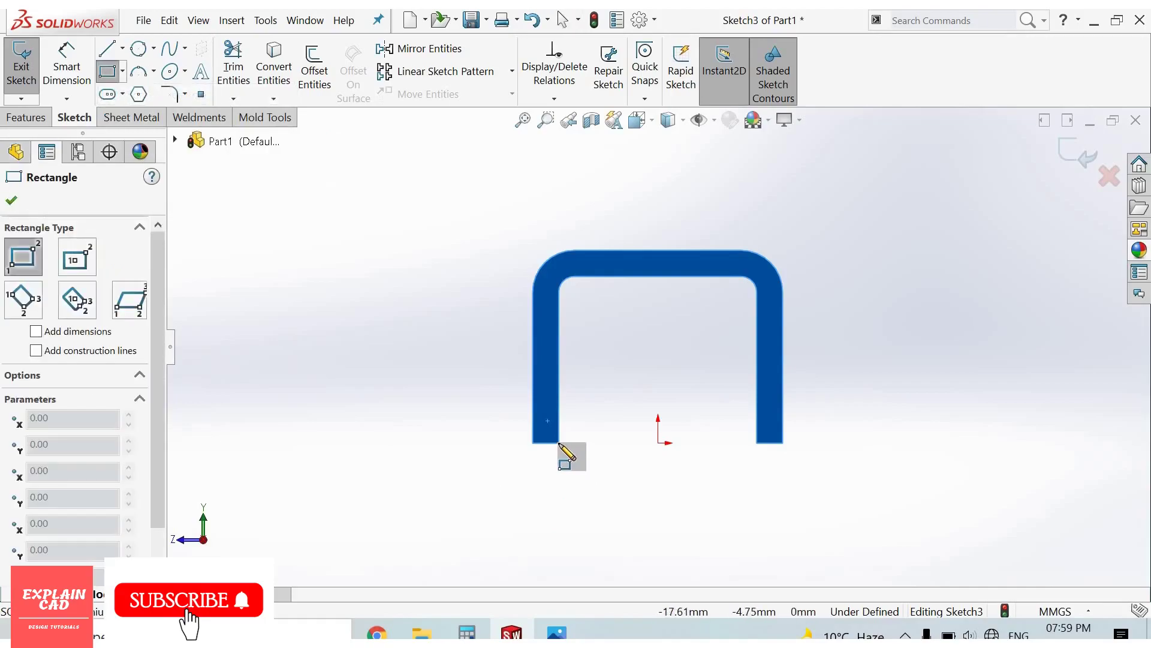
left_click(560, 444)
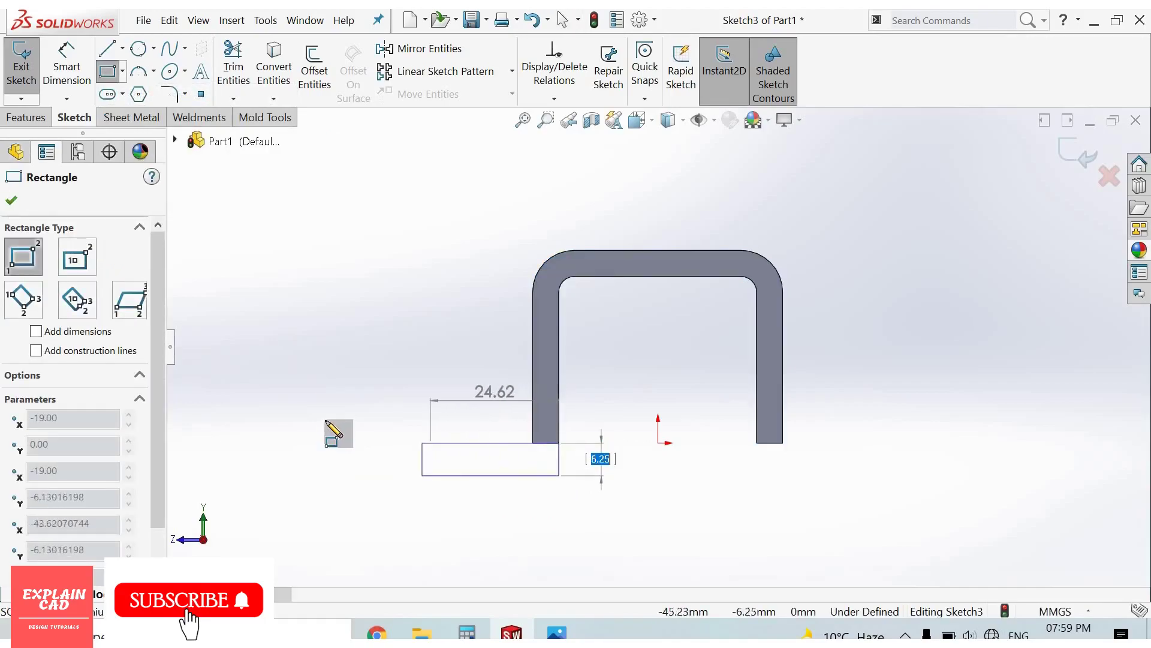
left_click(336, 425)
right_click(360, 434)
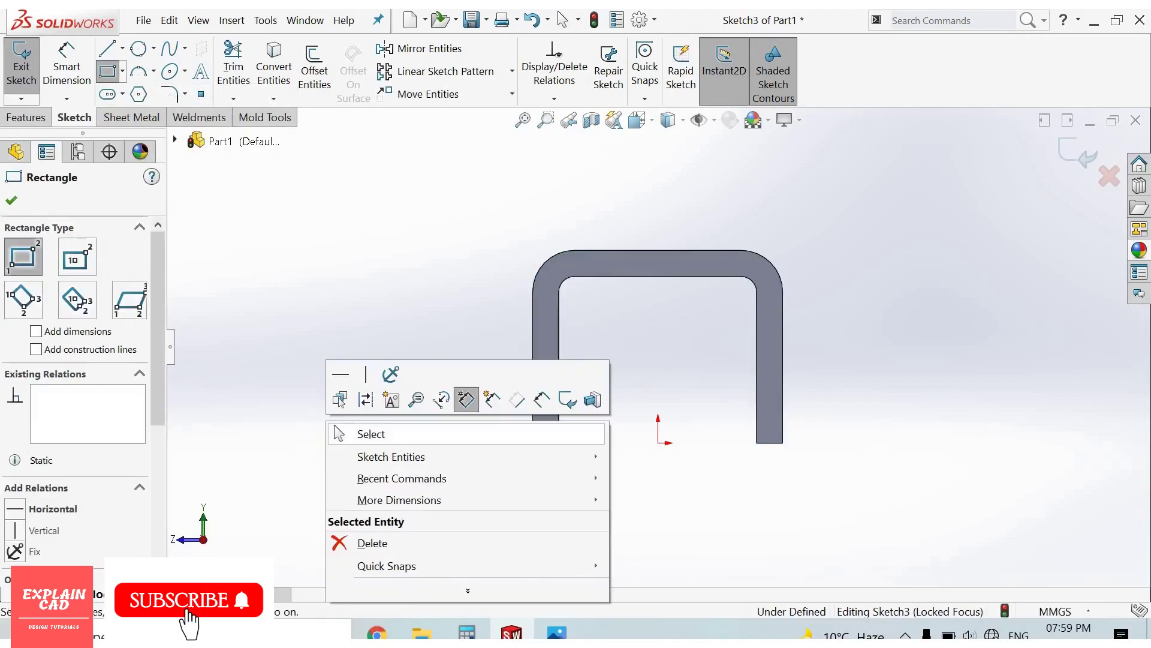
left_click(360, 433)
Step: Check the foot length in the reference drawing and dimension the foot rectangle's width as 31 mm
left_click(556, 633)
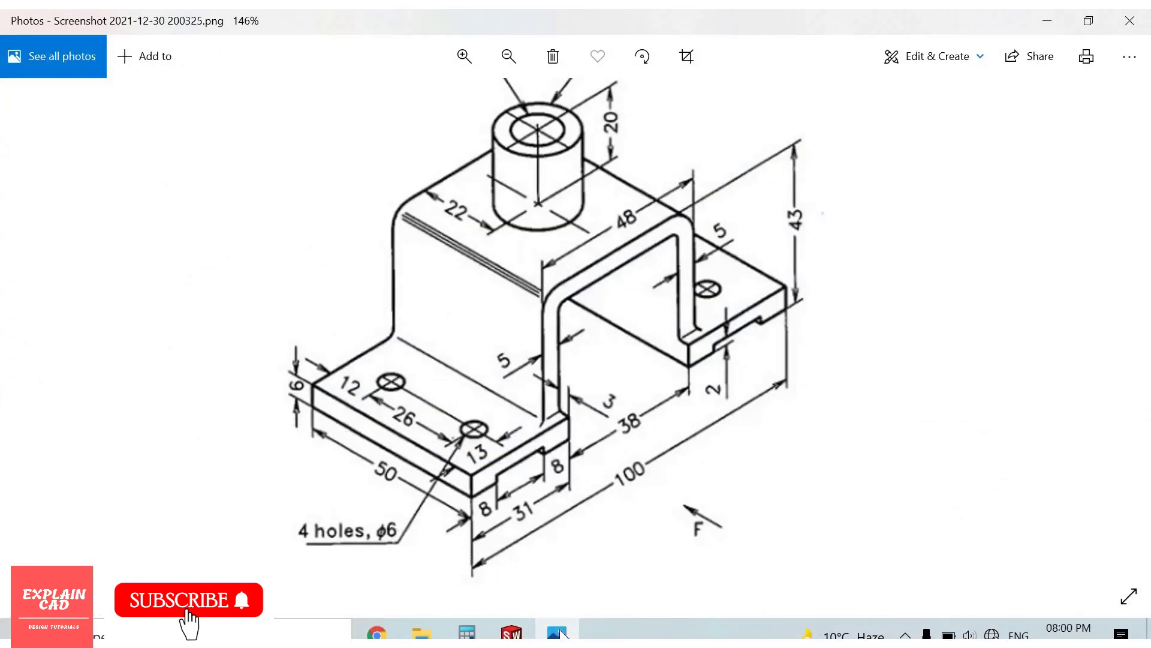
key("alt+Tab")
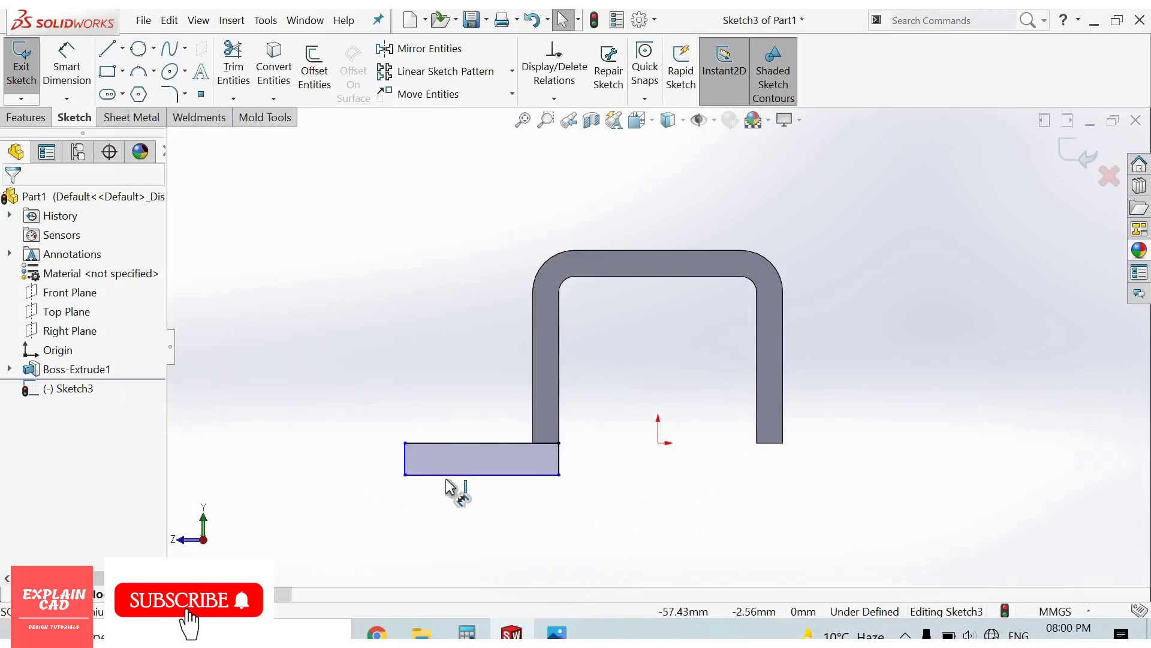
key("d")
left_click(453, 513)
left_click(453, 513)
type("31")
key("Return")
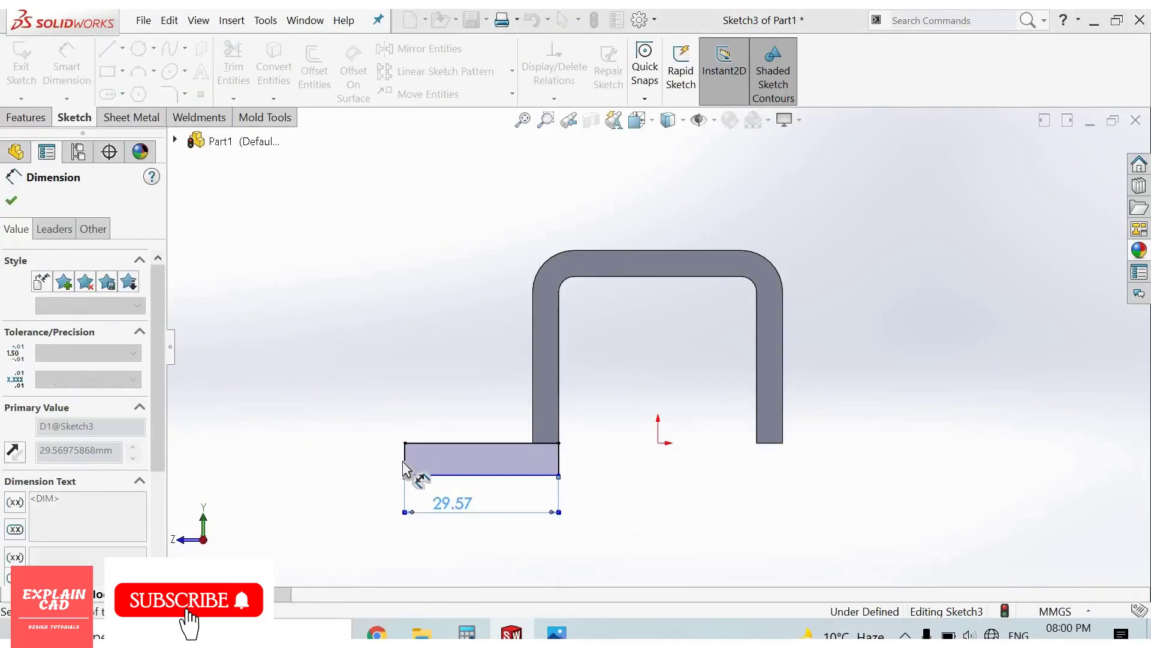
Step: Dimension the foot rectangle's height as 6 mm and leave the dimension command
left_click(397, 461)
left_click(343, 459)
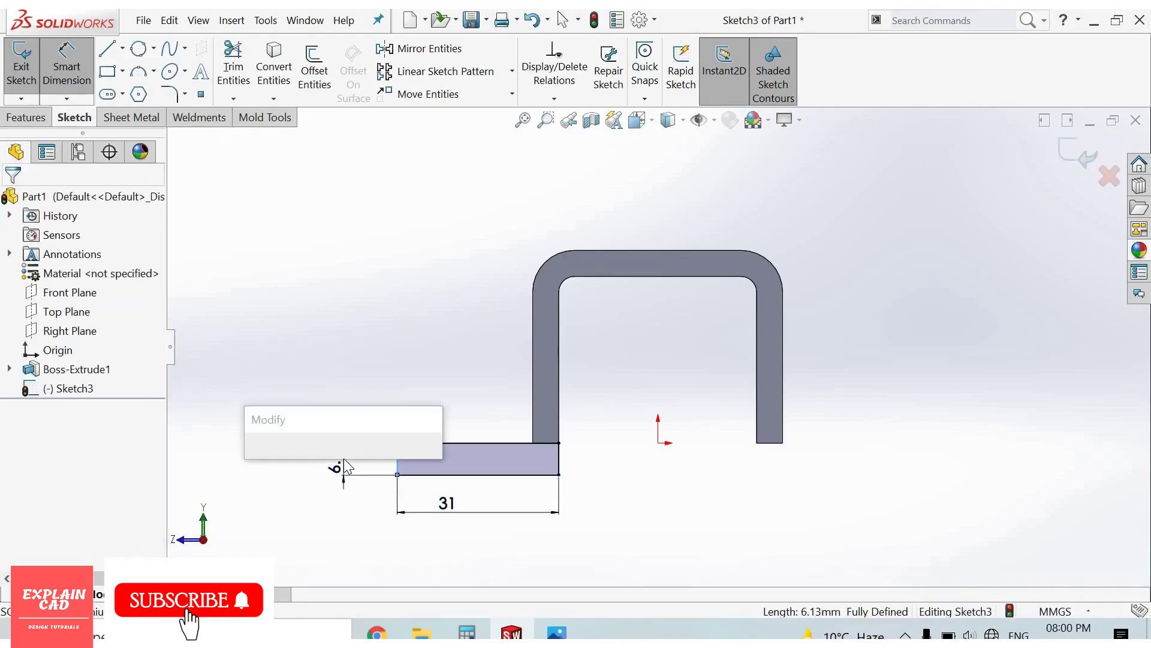
type("6.13016198mm")
key("Return")
right_click(383, 349)
left_click(389, 398)
Step: Check the notch in the reference drawing and sketch a corner rectangle about 16 mm by 1.6 mm on the foot's bottom edge
left_click(557, 632)
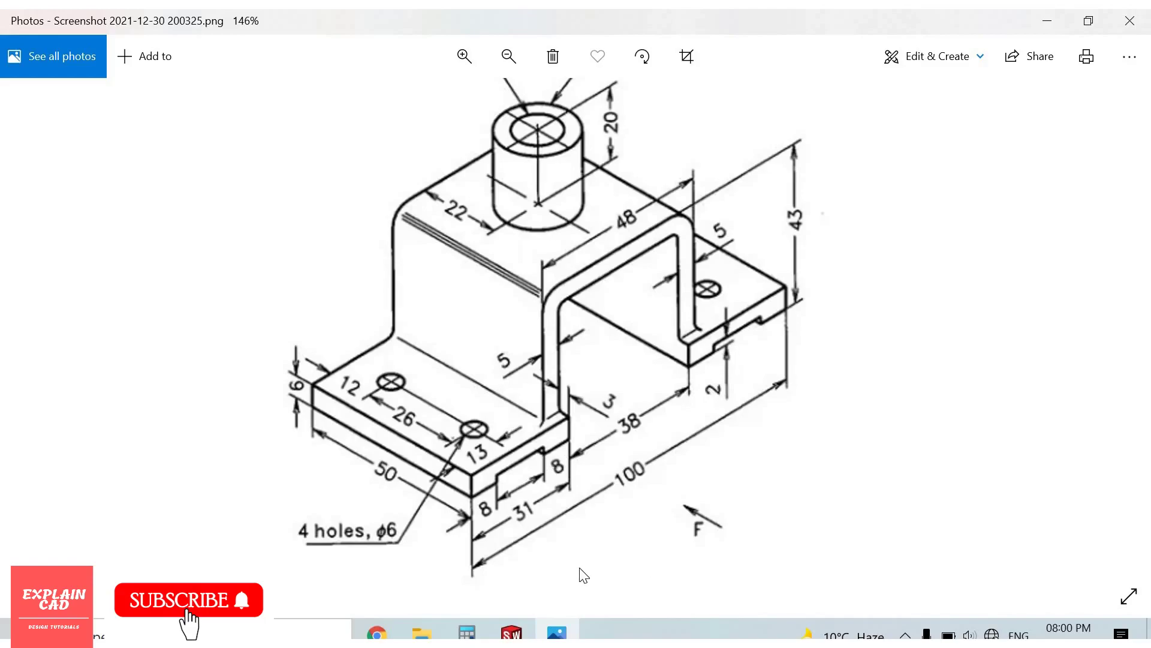
key("alt+Tab")
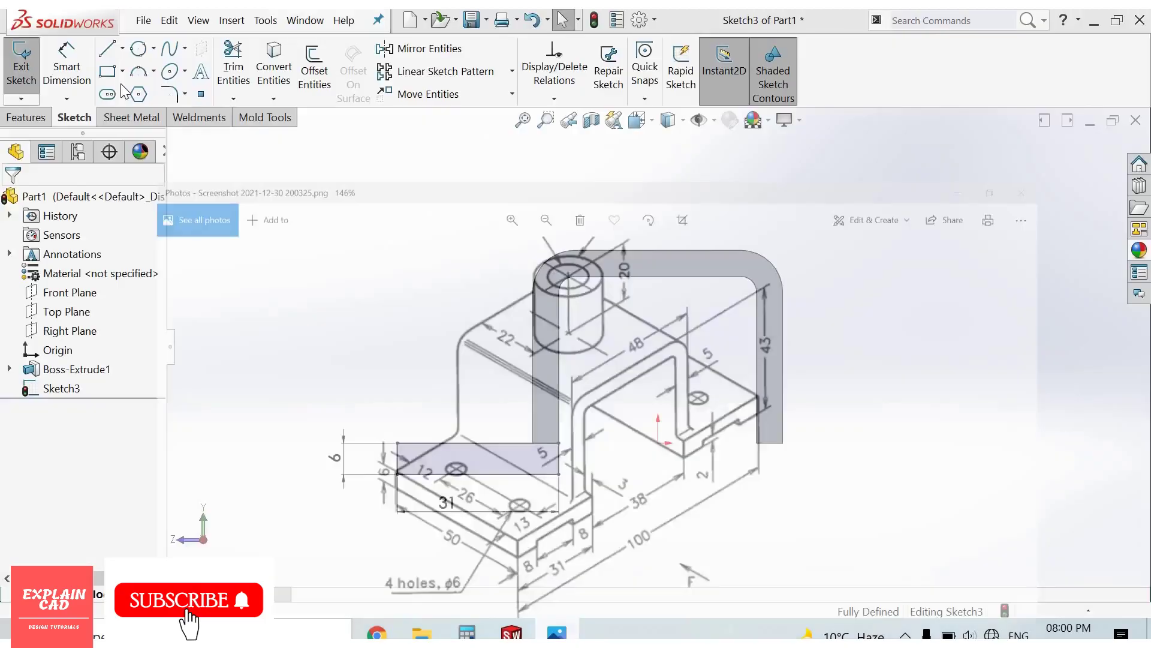
left_click(123, 71)
left_click(157, 96)
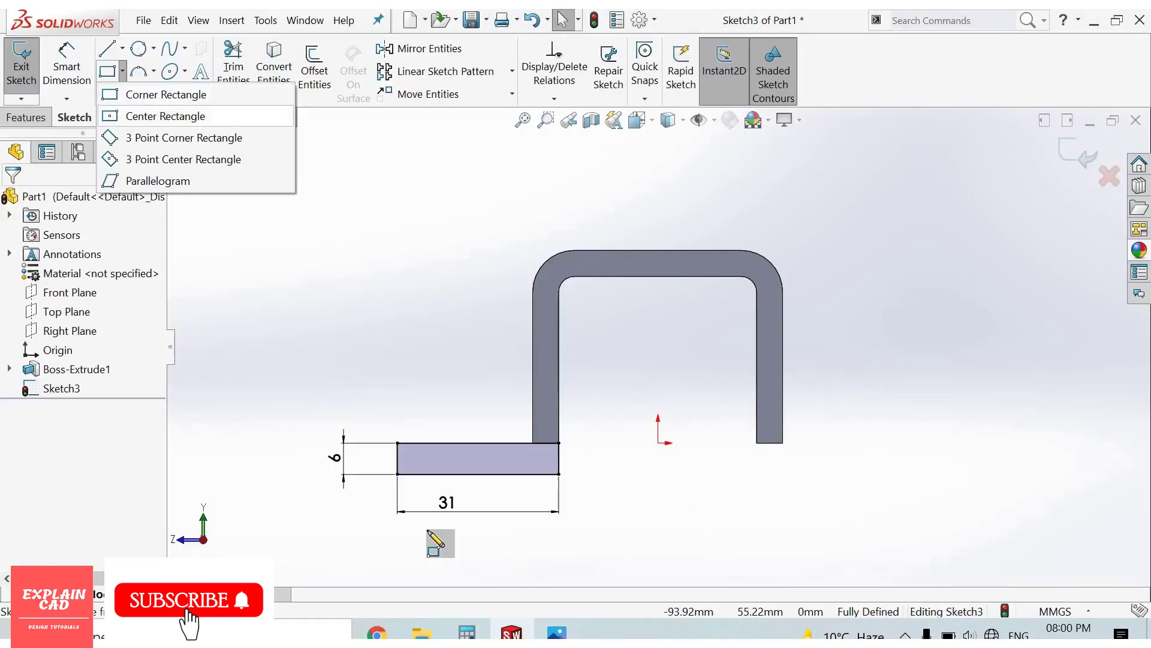
left_click(435, 474)
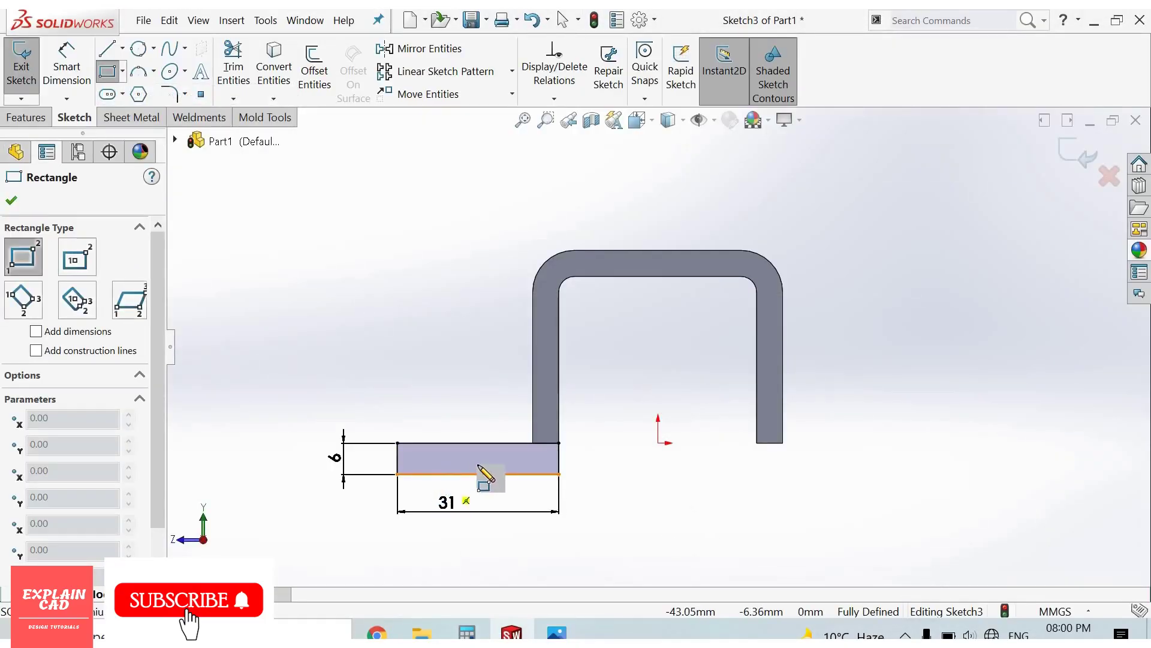
key("Return")
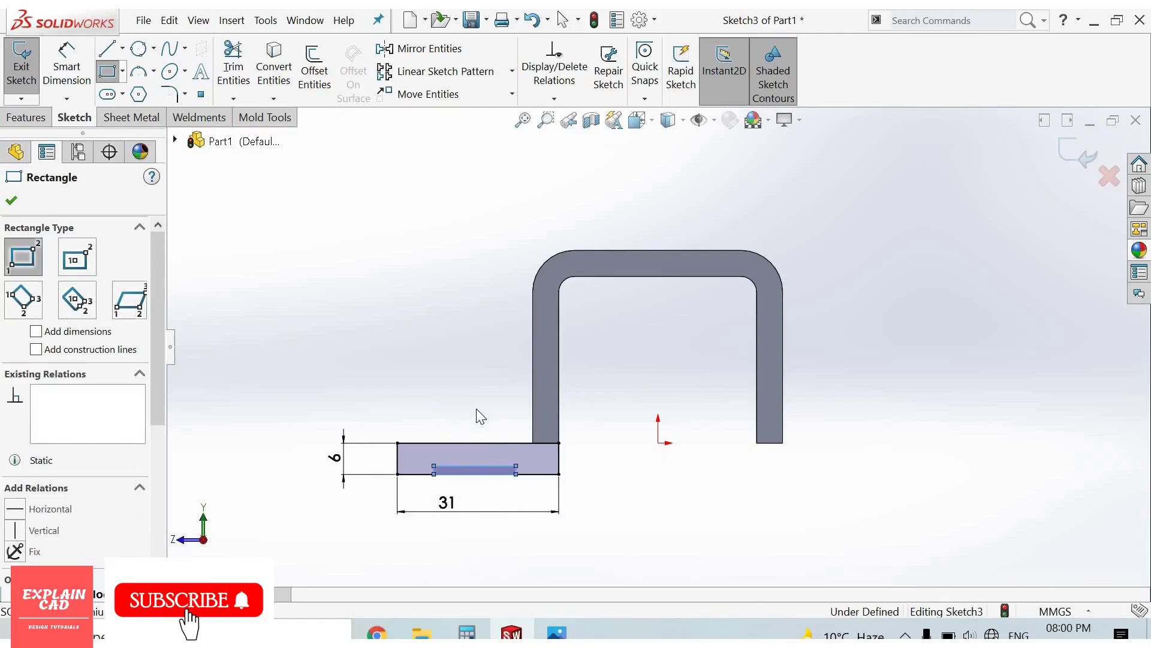
right_click(477, 409)
left_click(470, 412)
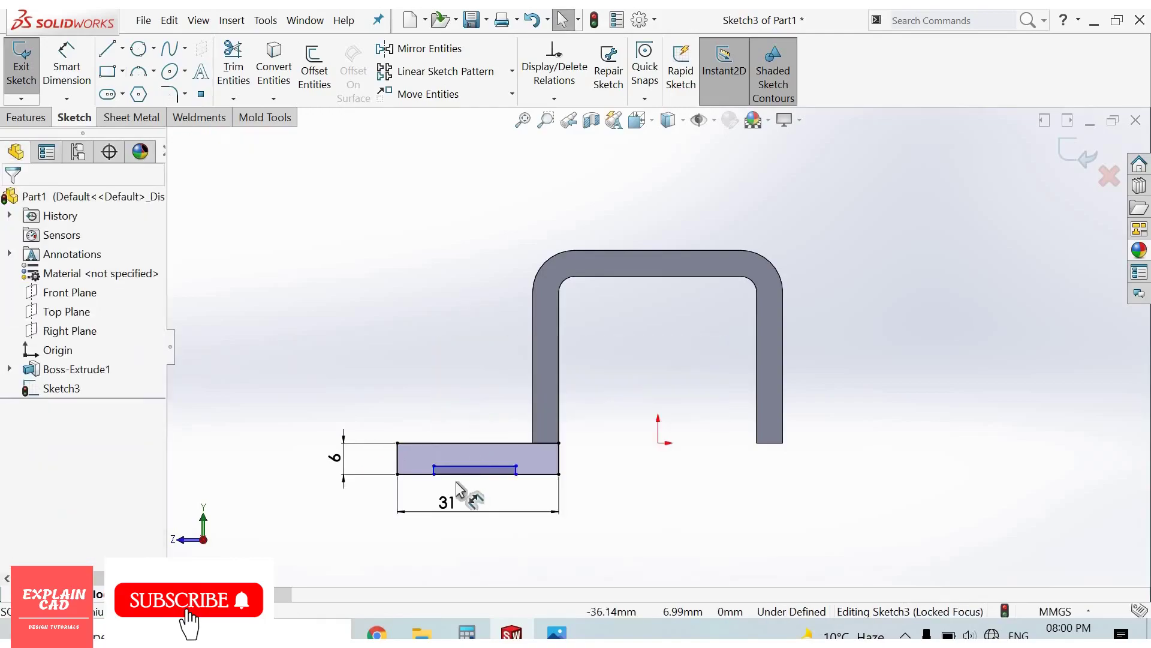
Step: Dimension the distance from the foot's outer edge to the notch's near side as 8 mm
key("d")
scroll(411, 437, "down", 3)
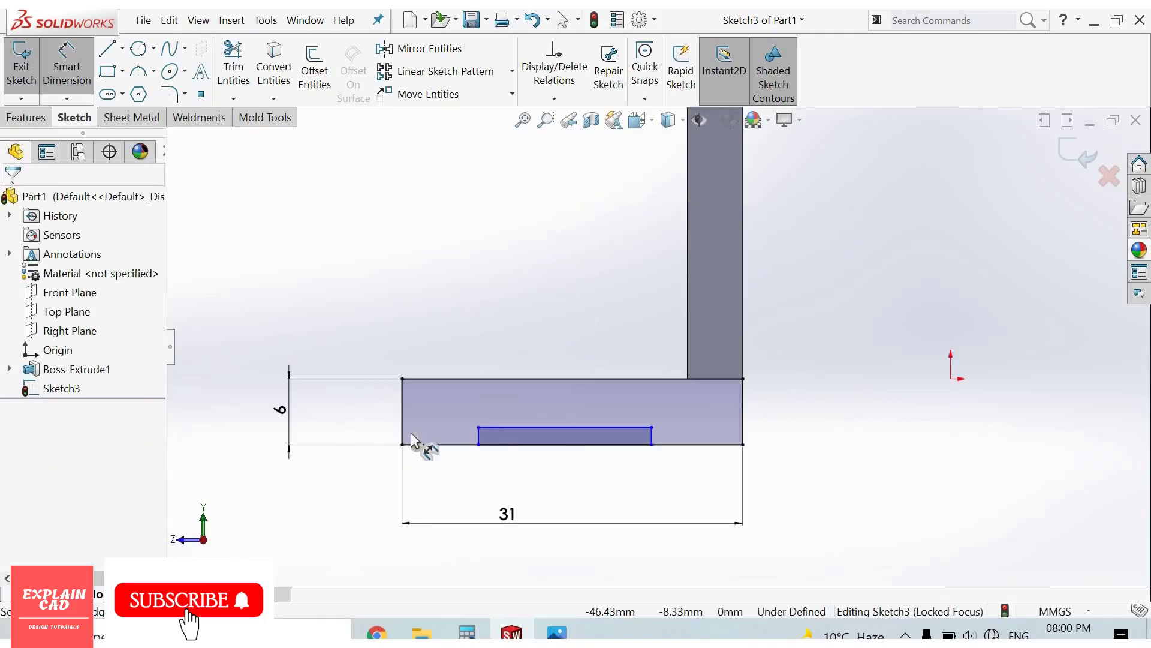
left_click(479, 441)
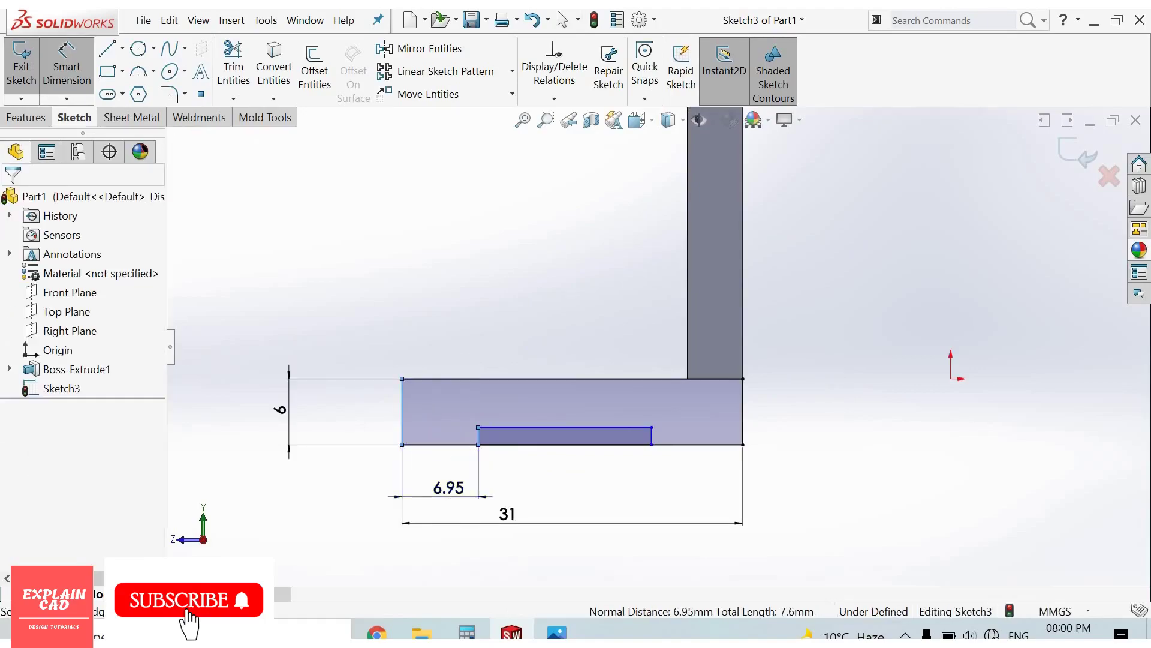
left_click(450, 489)
type("8")
key("Return")
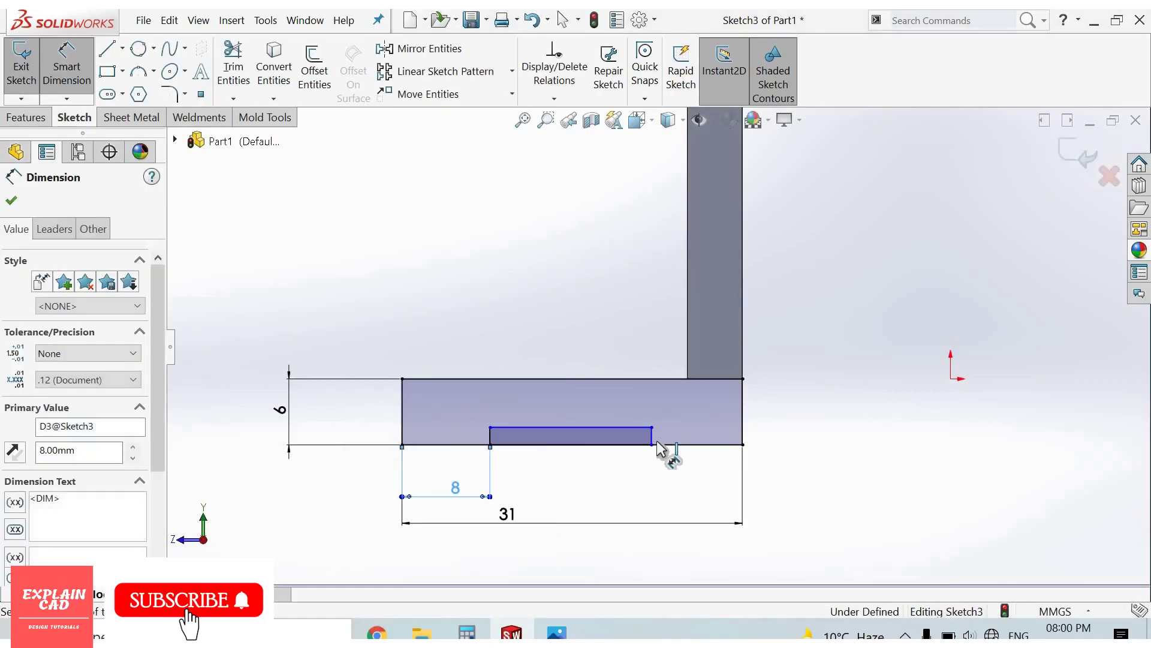
Step: Dimension the distance from the foot's inner edge to the notch's near side as 8 mm
left_click(743, 435)
left_click(652, 435)
left_click(715, 489)
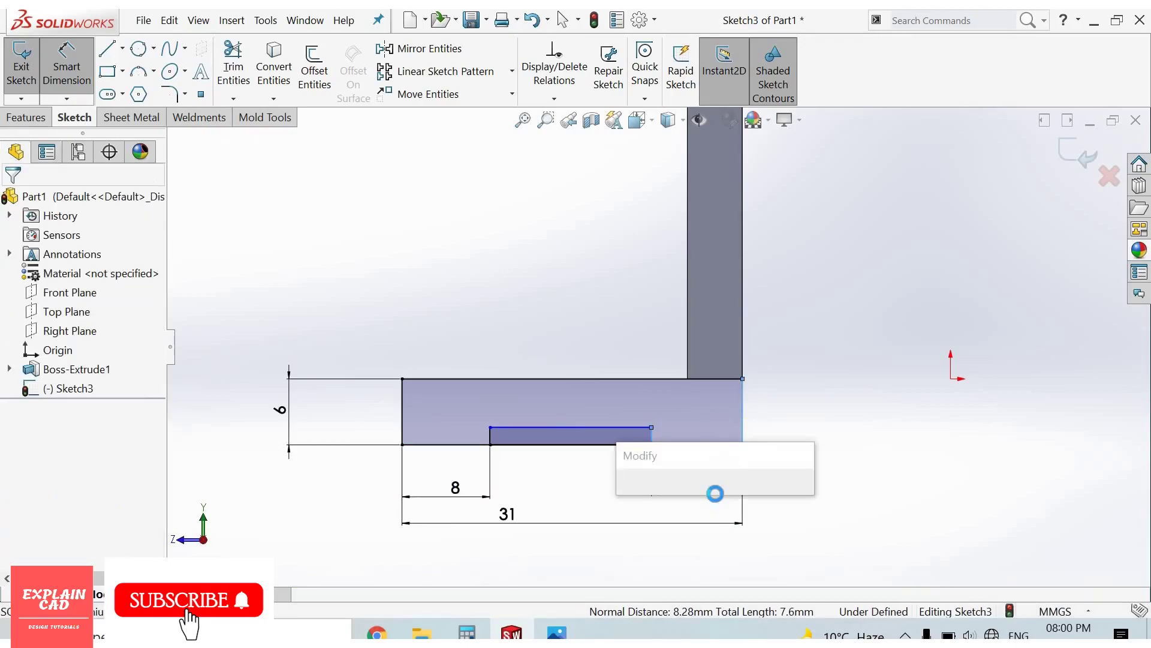
type("8.00mm")
key("Return")
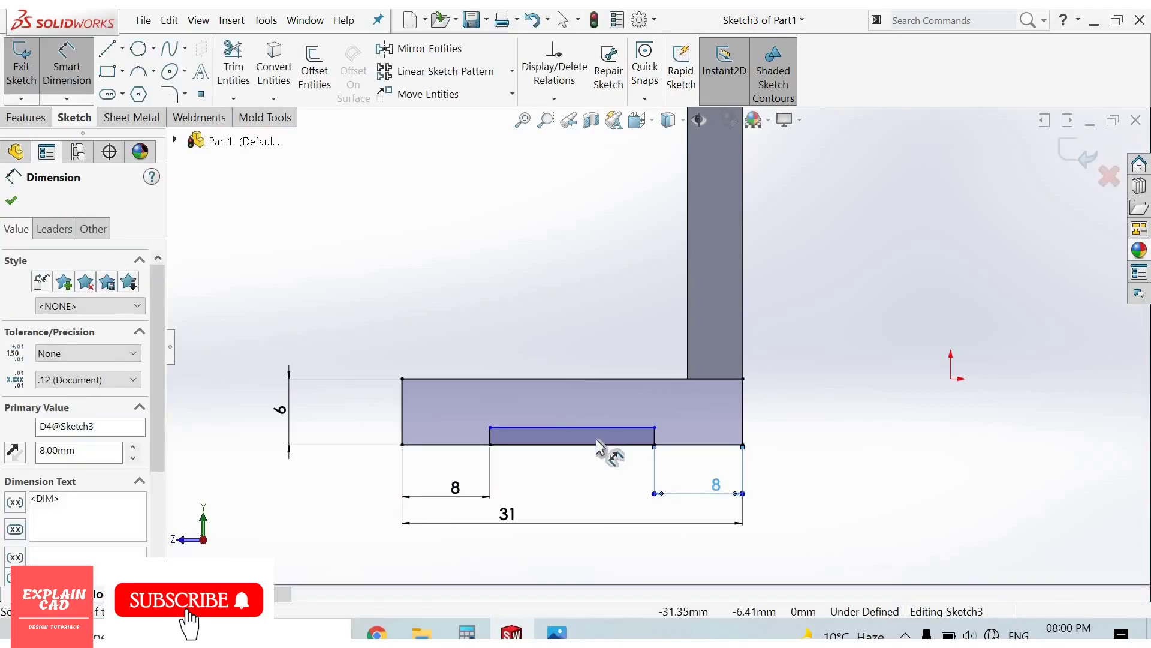
Step: Dimension the notch's height above the foot's bottom edge as 2 mm and leave the dimension command
left_click(600, 428)
left_click(590, 444)
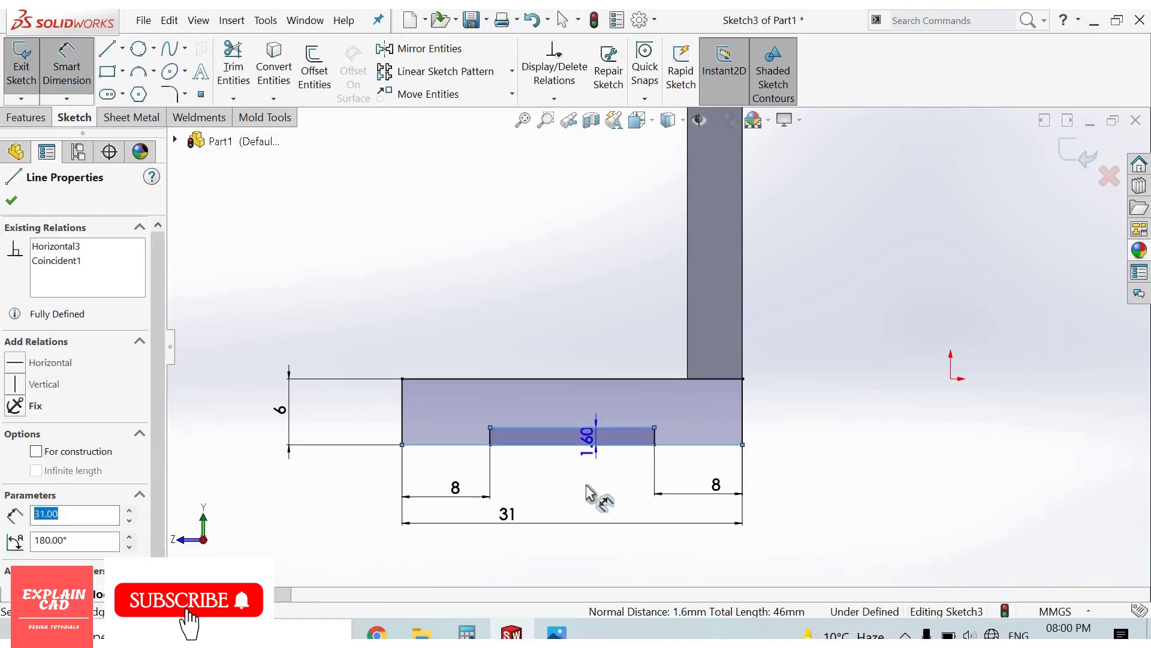
left_click(587, 495)
type("25124mm")
key("Return")
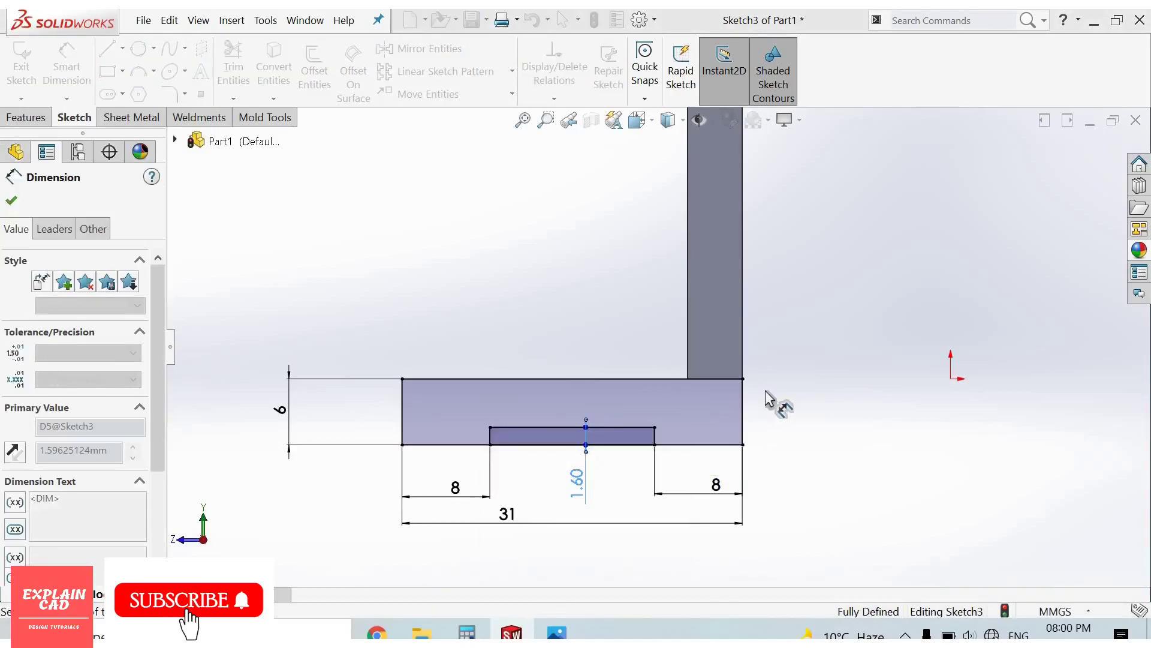
right_click(770, 389)
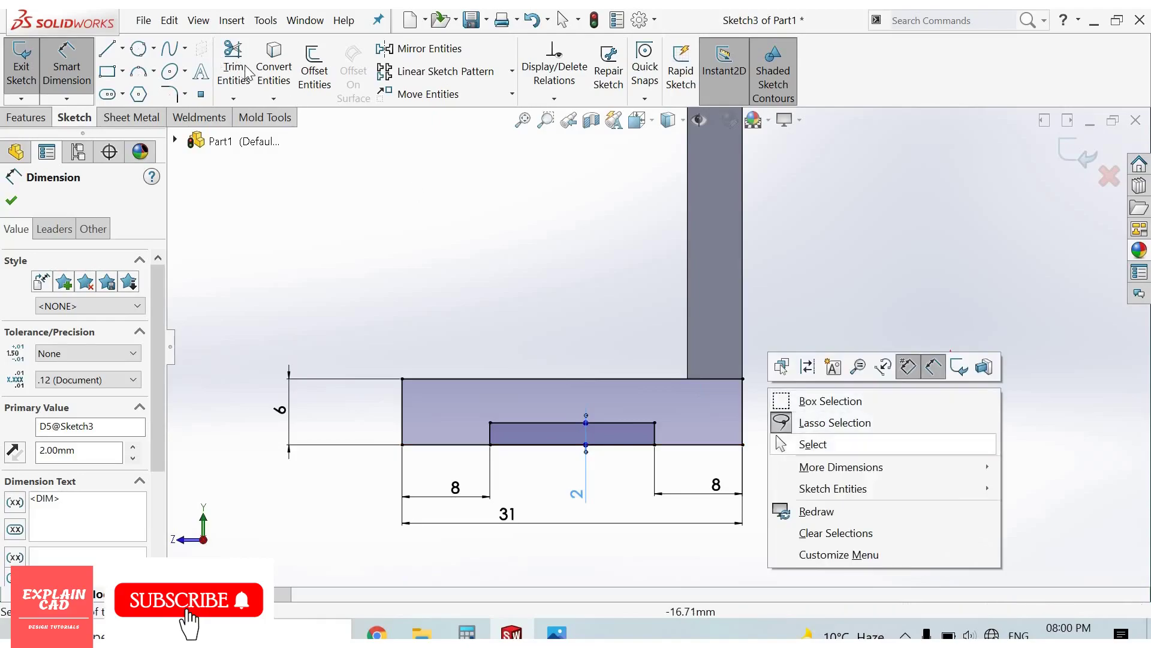
left_click(813, 444)
Step: Power trim the bottom line segments across the notch so the foot profile is open underneath
left_click(234, 71)
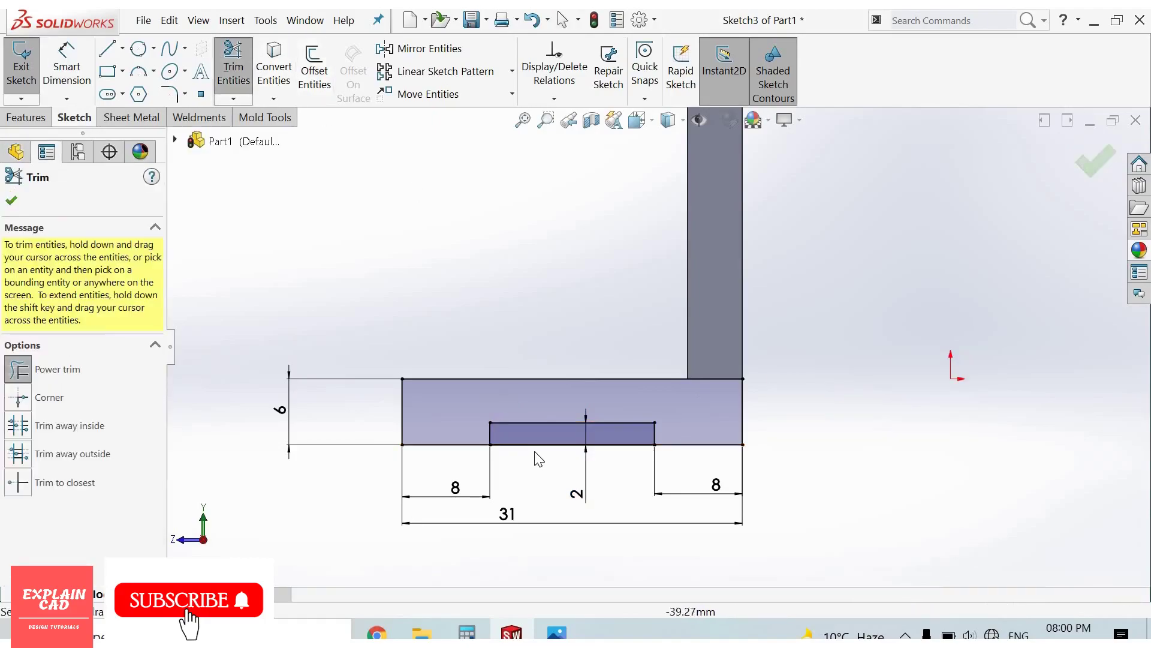
left_click_drag(552, 478, 736, 507)
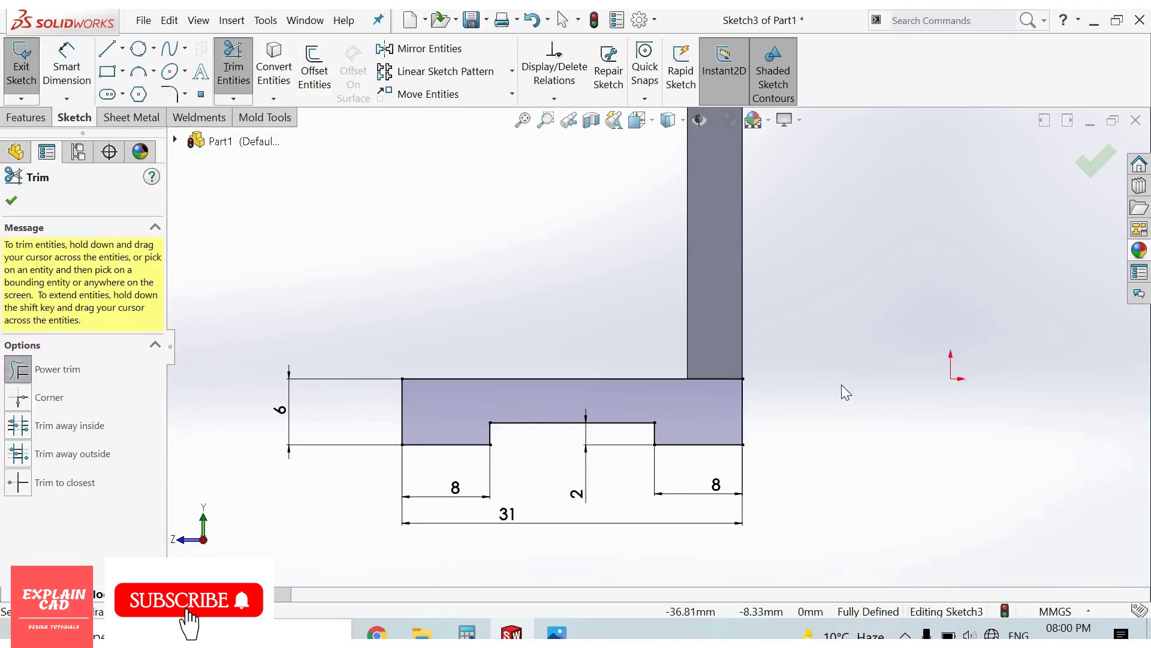
right_click(888, 440)
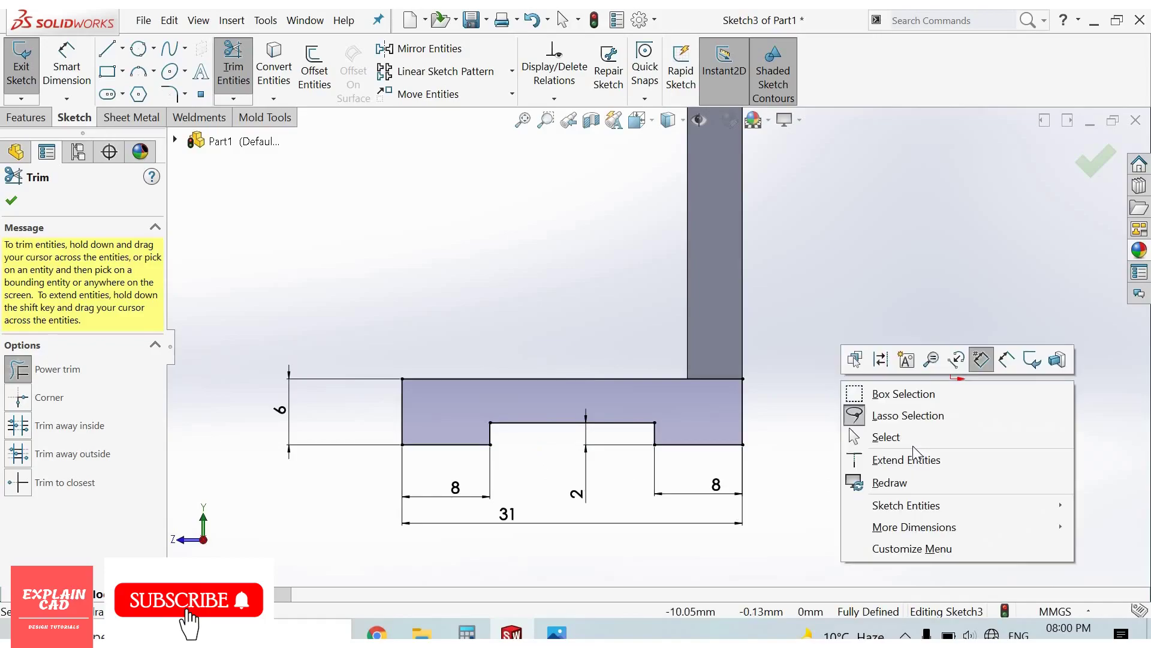
left_click(912, 444)
Step: Sketch a vertical line about 19 mm long upward from the origin and convert it to construction geometry
key("f")
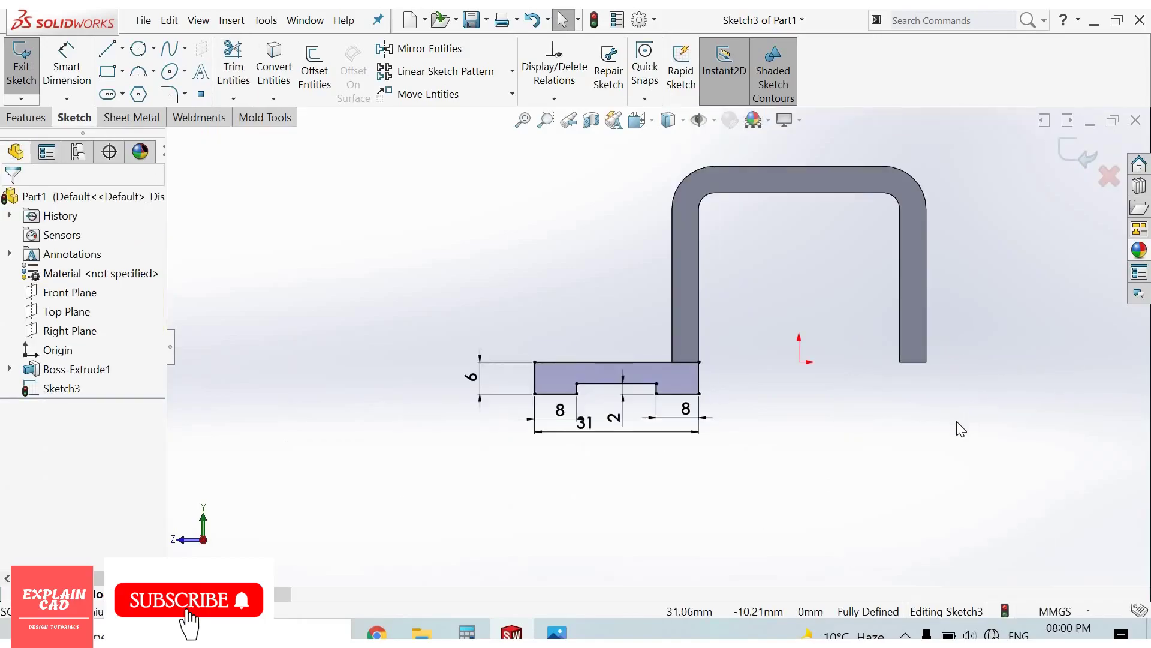
right_click(928, 431)
right_click_drag(854, 433, 790, 440)
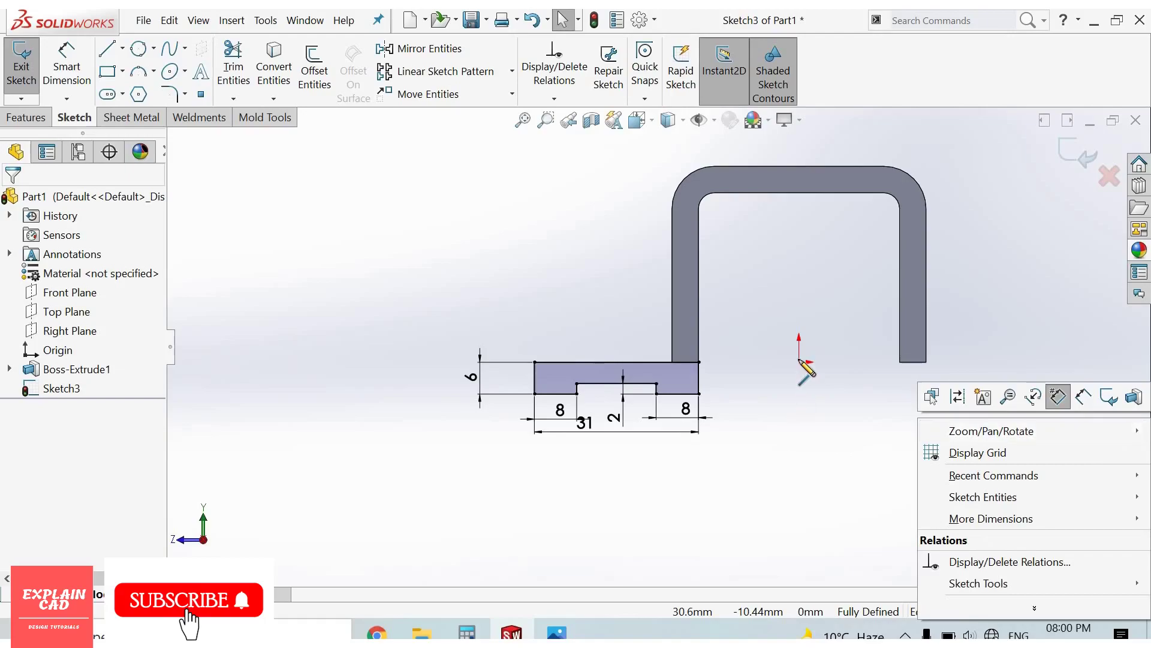
right_click_drag(804, 373, 807, 370)
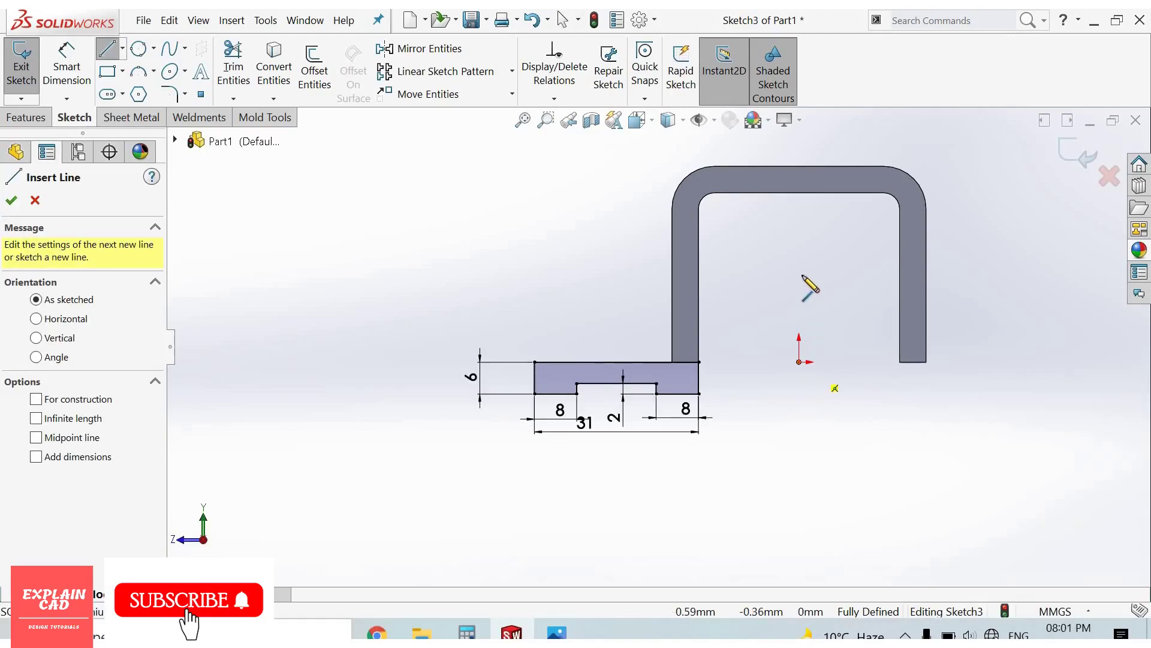
left_click(799, 361)
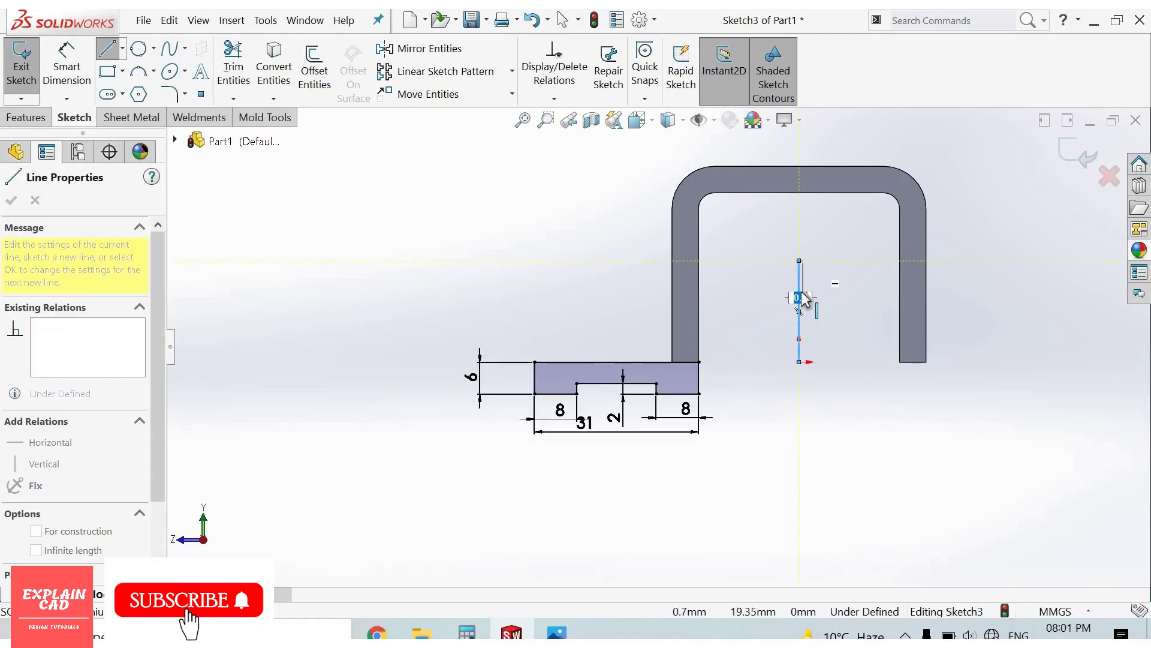
right_click(801, 262)
left_click(848, 272)
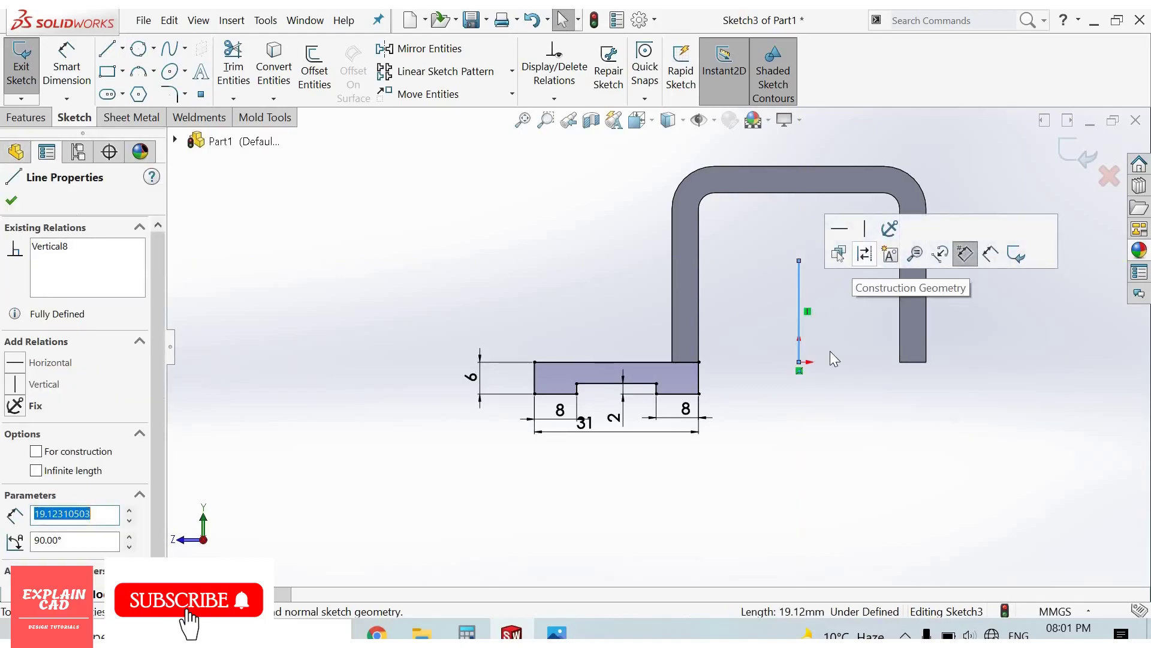
left_click(814, 469)
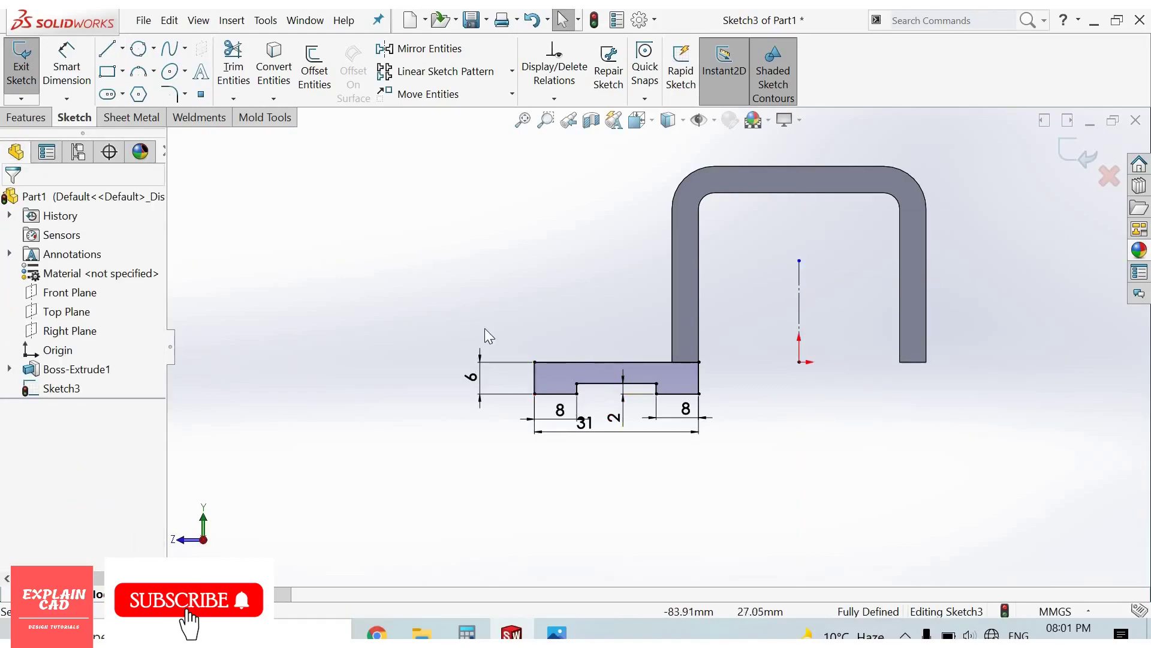
Step: Mirror the complete notched foot profile about the vertical construction line, keeping the original
left_click(425, 52)
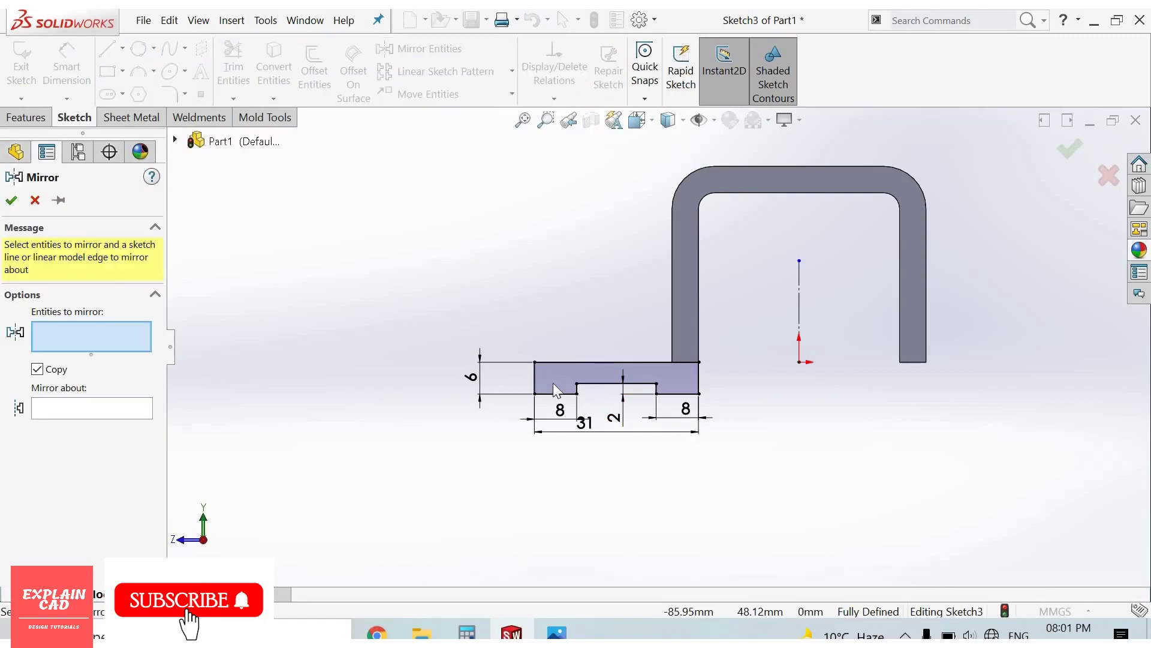
left_click(557, 390)
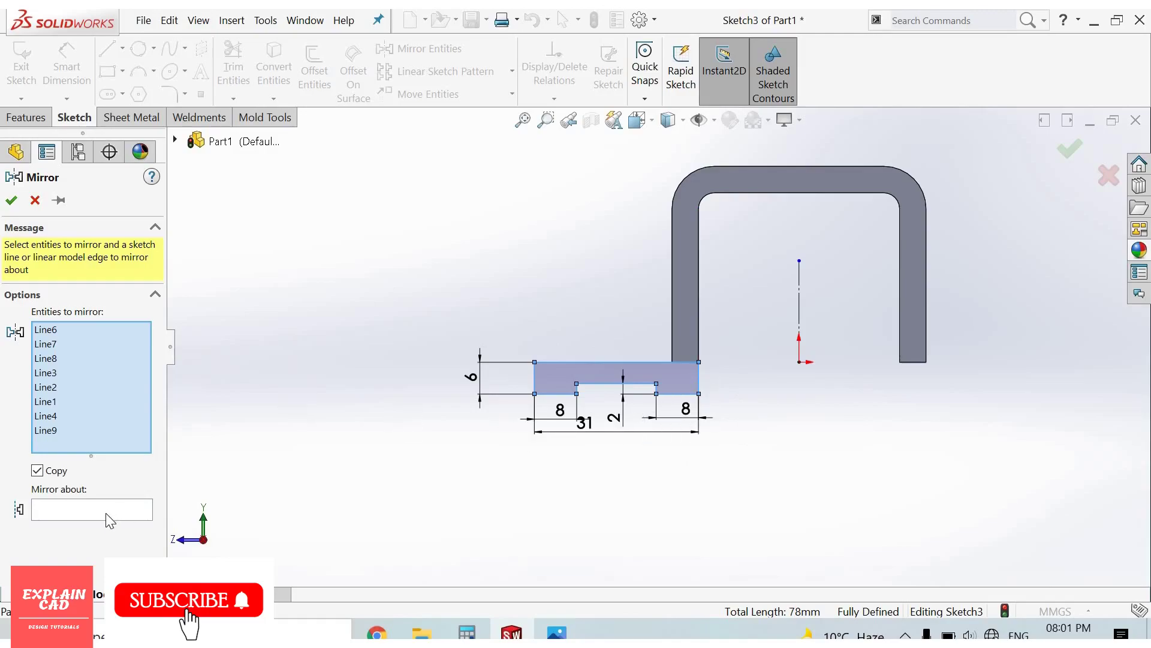
left_click(52, 514)
left_click(800, 313)
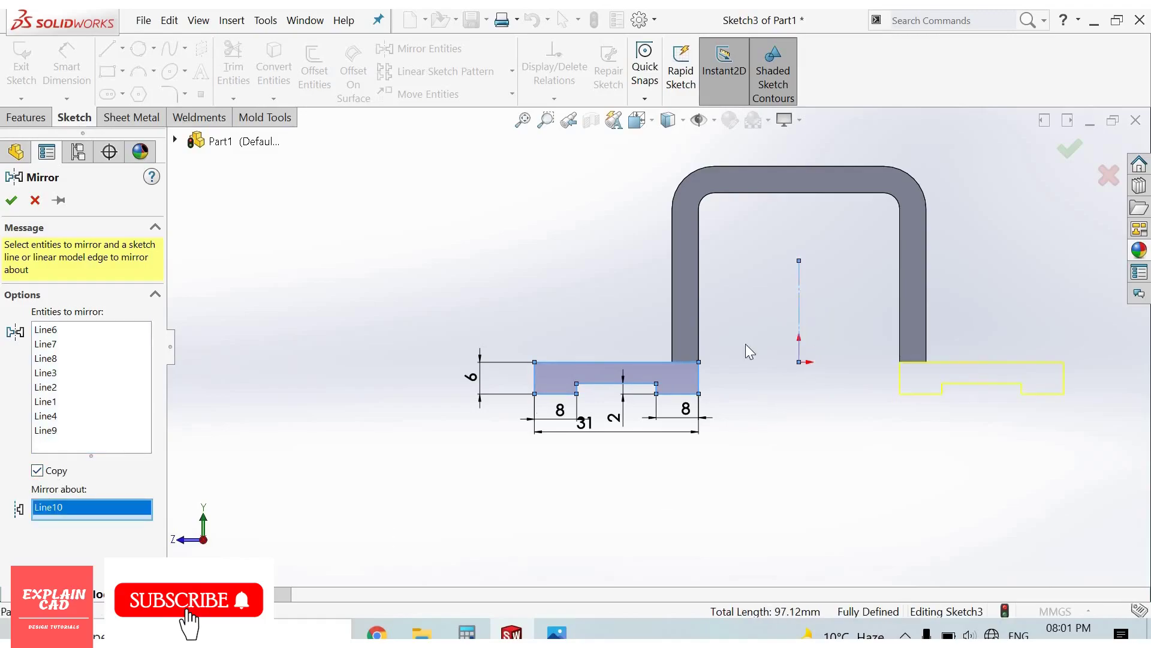
left_click(11, 200)
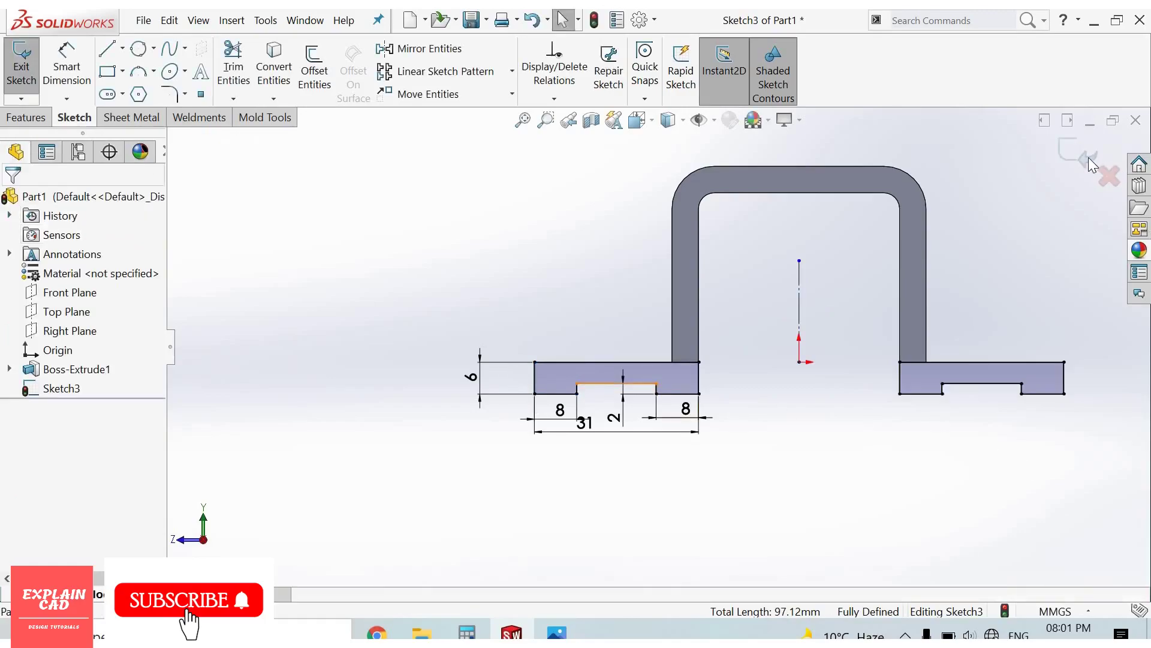
Step: Close the sketch and extrude both foot profiles 50 mm blind in the reversed direction, beneath the bridge legs, with merged result
left_click(1086, 165)
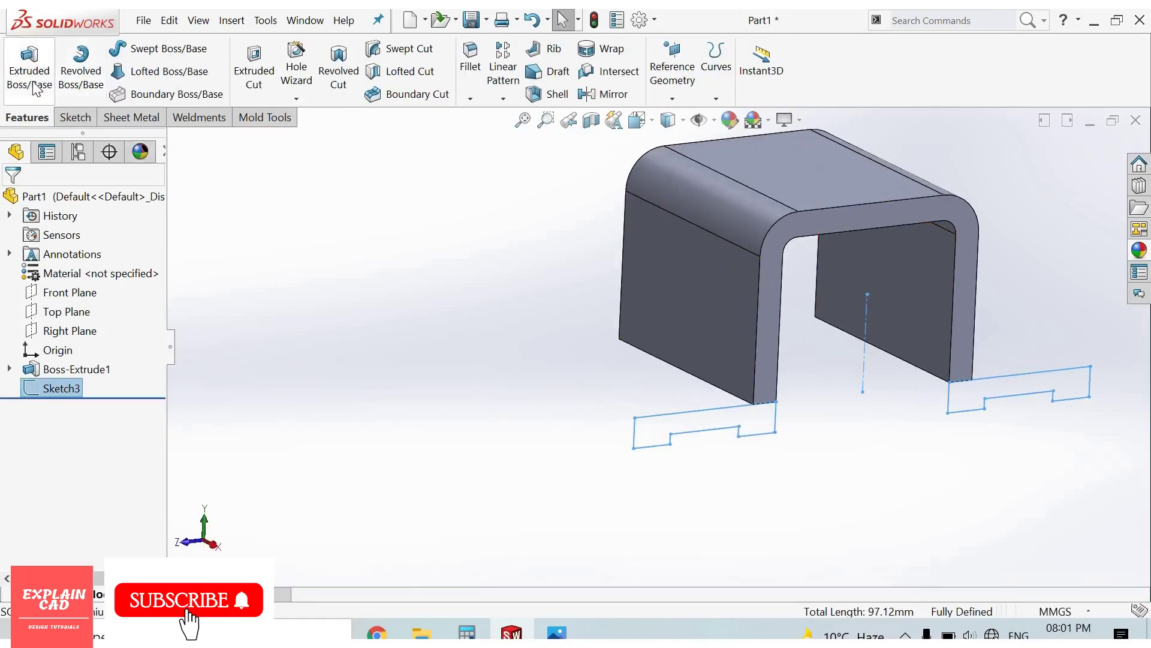
left_click(32, 81)
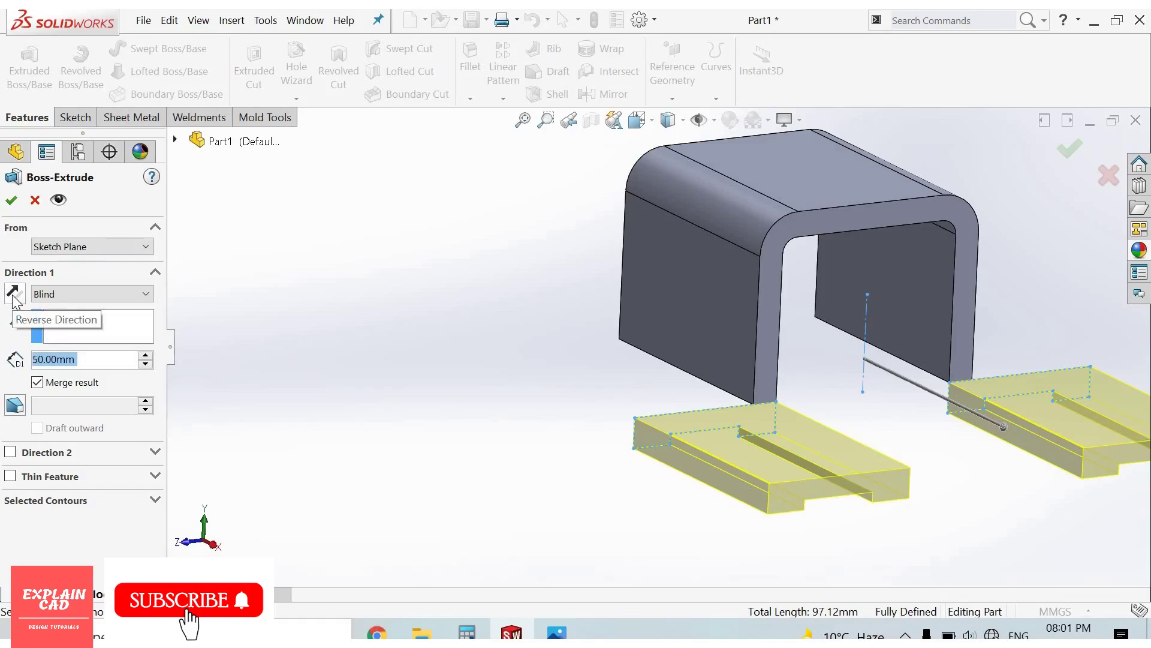
left_click(15, 294)
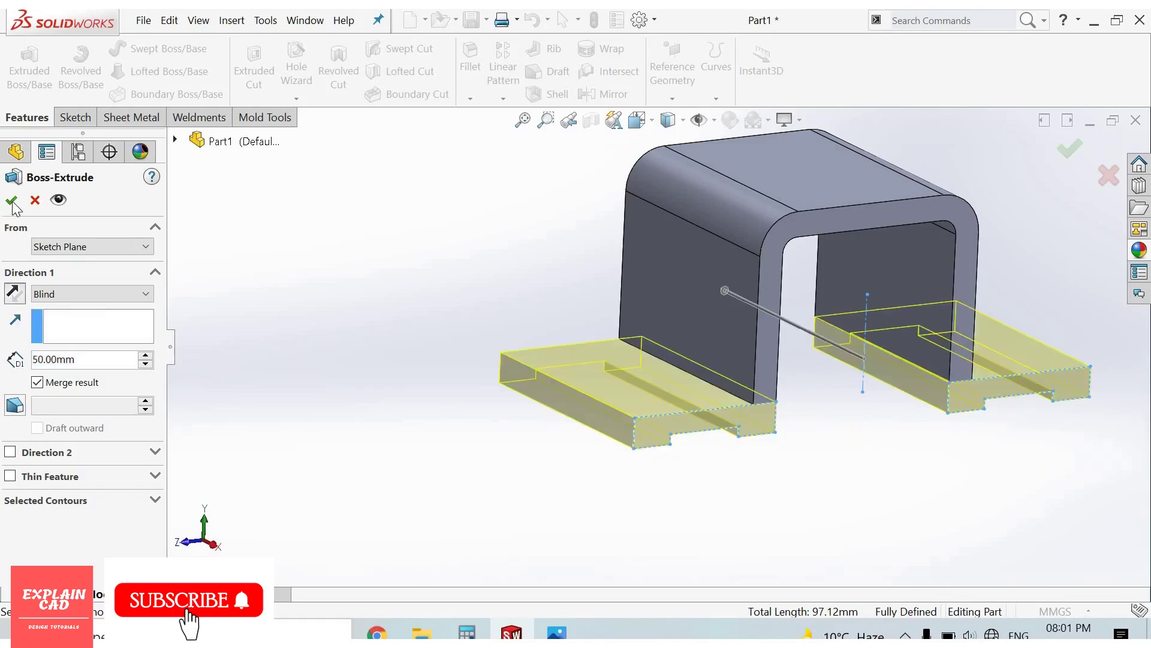
left_click(11, 200)
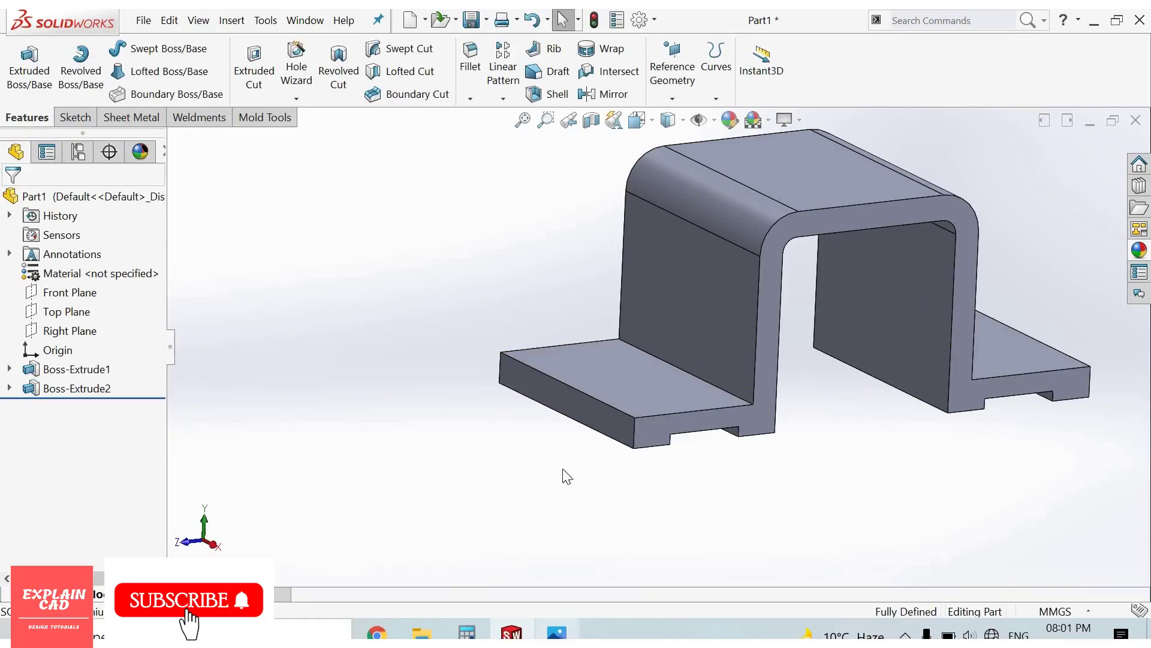
Step: Start a sketch on the near foot's top face and consult the reference drawing for the hole layout
key("alt+Tab")
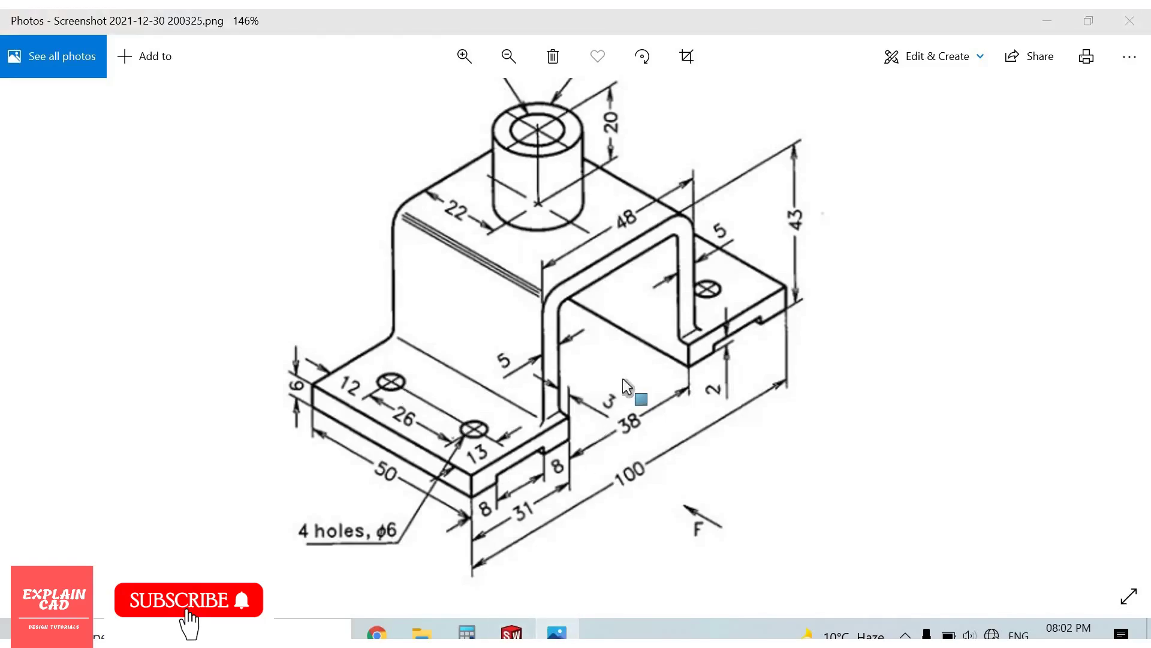
key("alt+Tab")
left_click(685, 341)
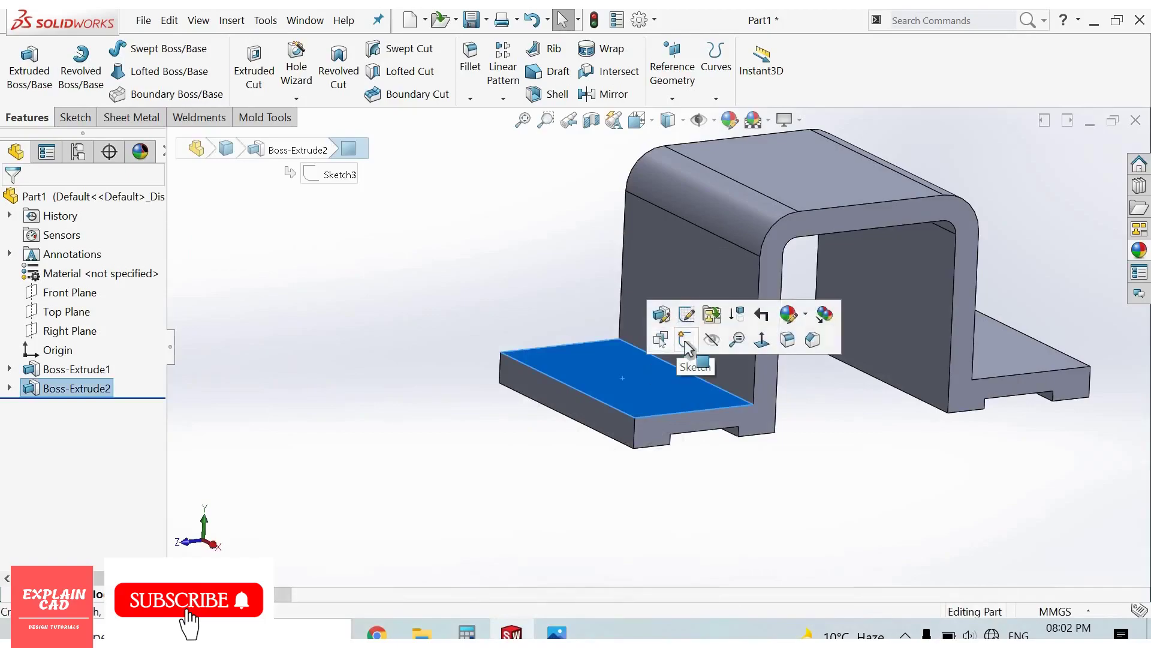
left_click(685, 340)
key("ctrl+8")
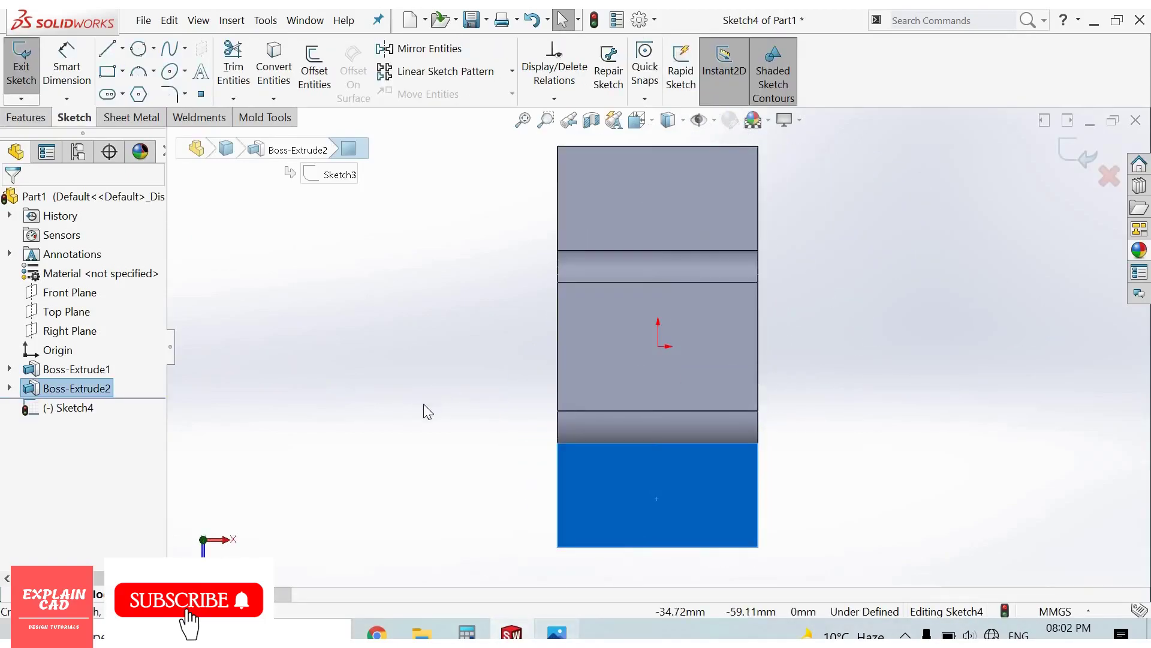
key("alt+Tab")
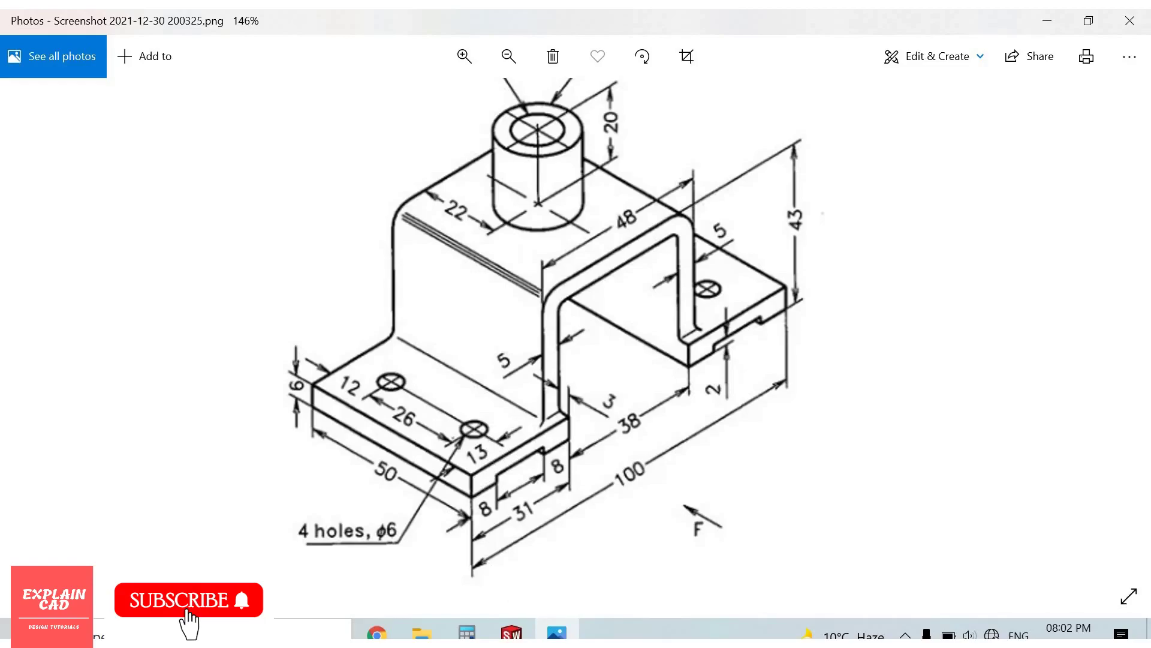
key("alt+Tab")
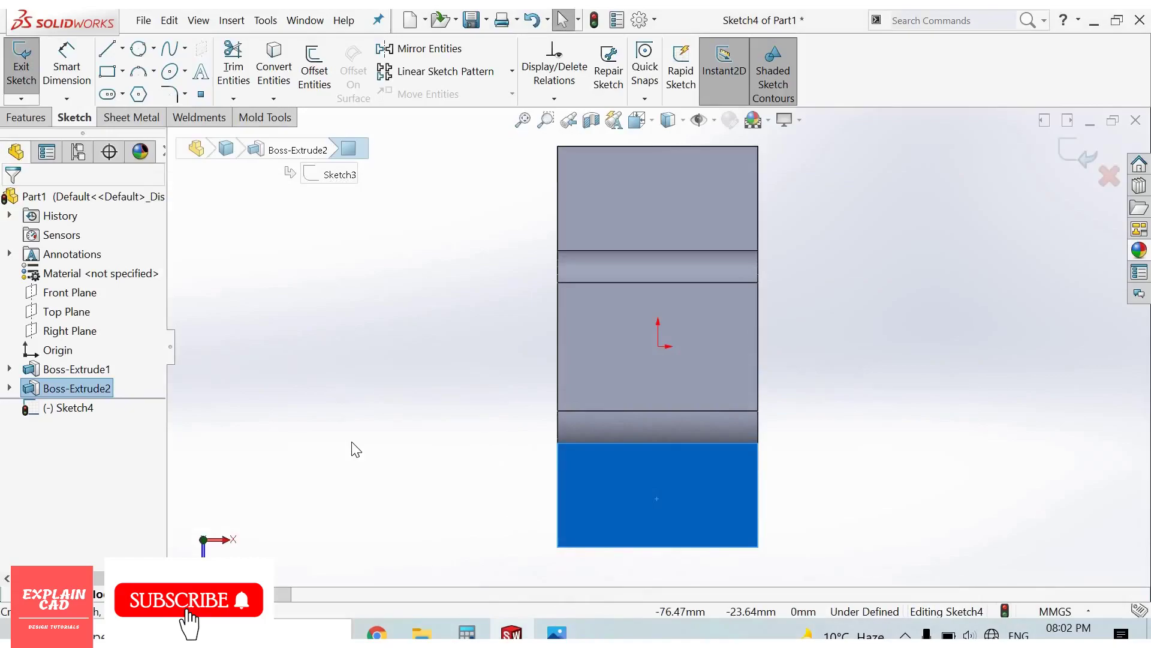
Step: Sketch two circles on the near foot, about 9.8 mm and 8 mm in diameter with centers about 26 mm apart
right_click(352, 449)
left_click(139, 48)
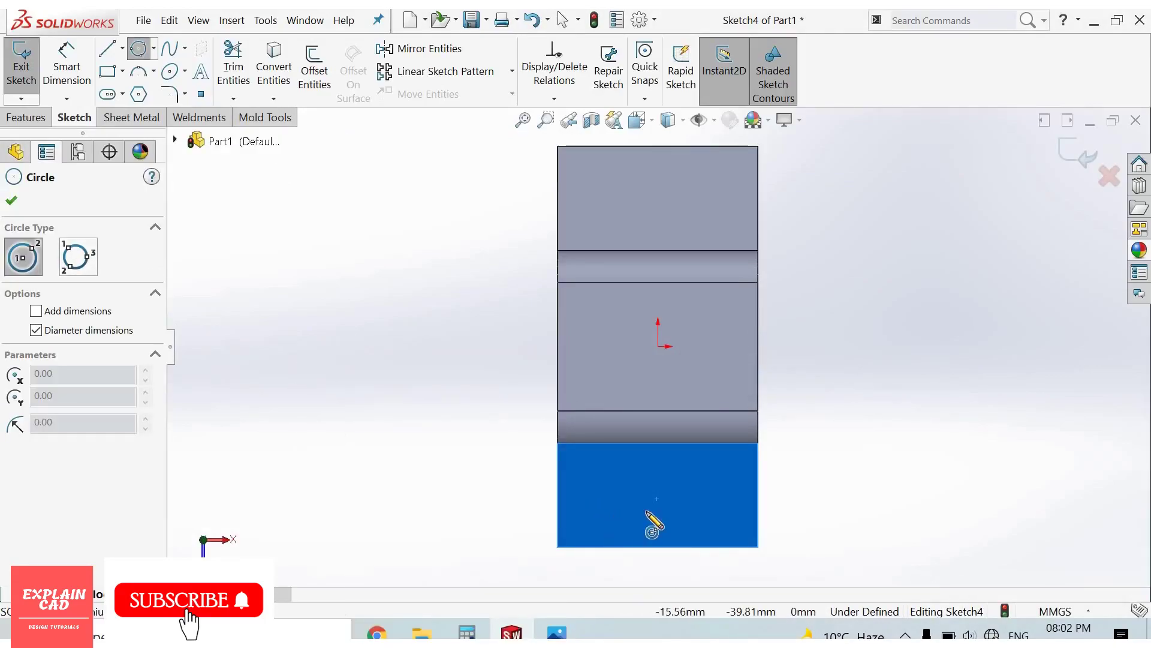
left_click_drag(596, 506, 615, 506)
left_click_drag(700, 510, 701, 528)
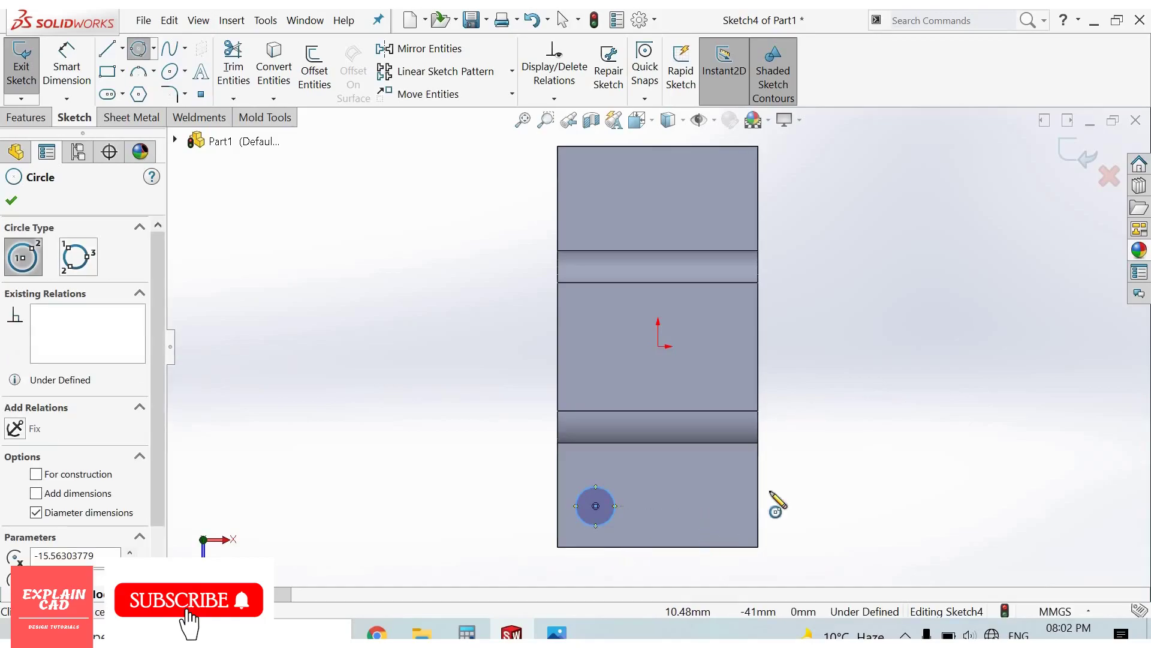
right_click(796, 471)
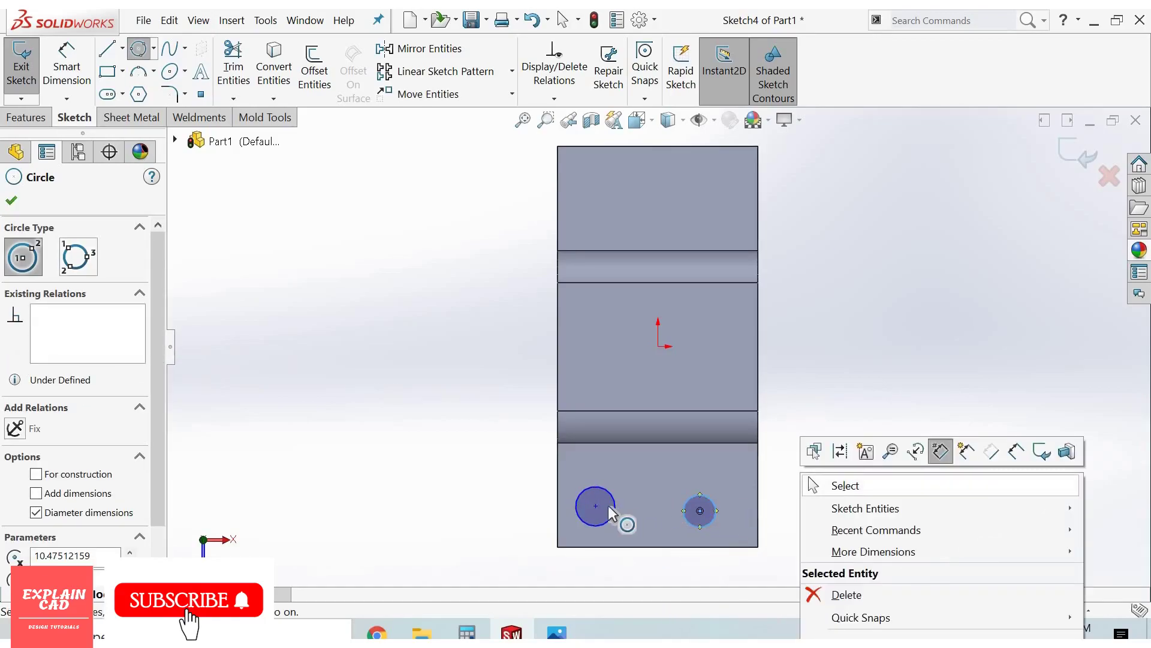
left_click(844, 484)
Step: Align the centers of the two circles with a Horizontal relation
left_click(595, 507)
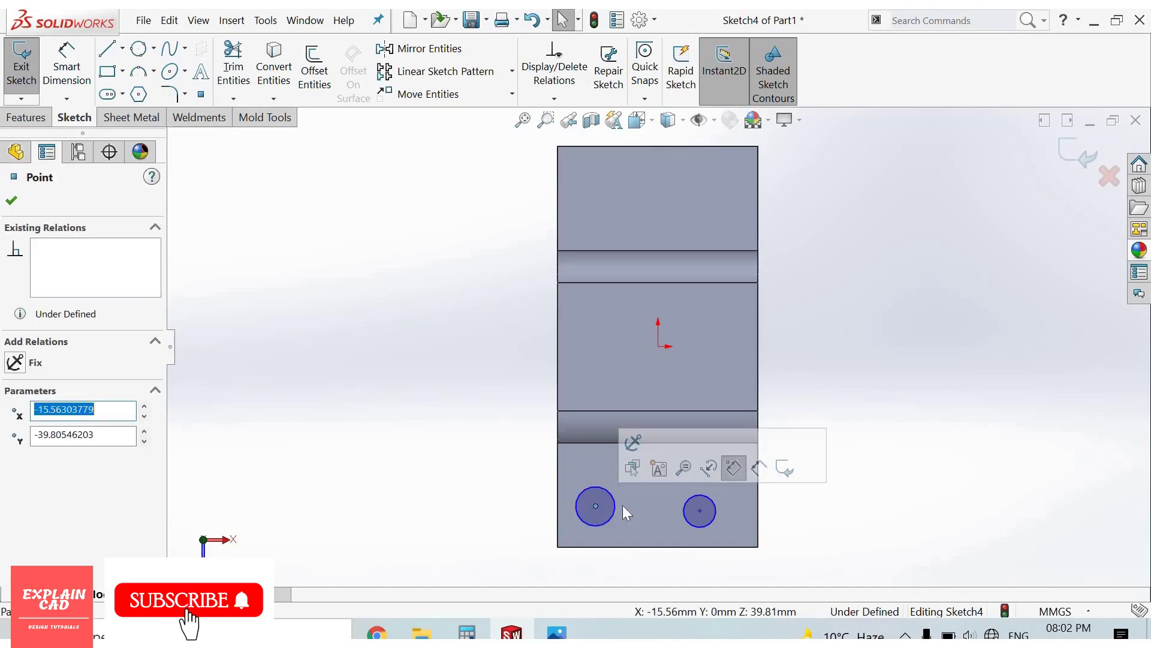
left_click(699, 510, "ctrl")
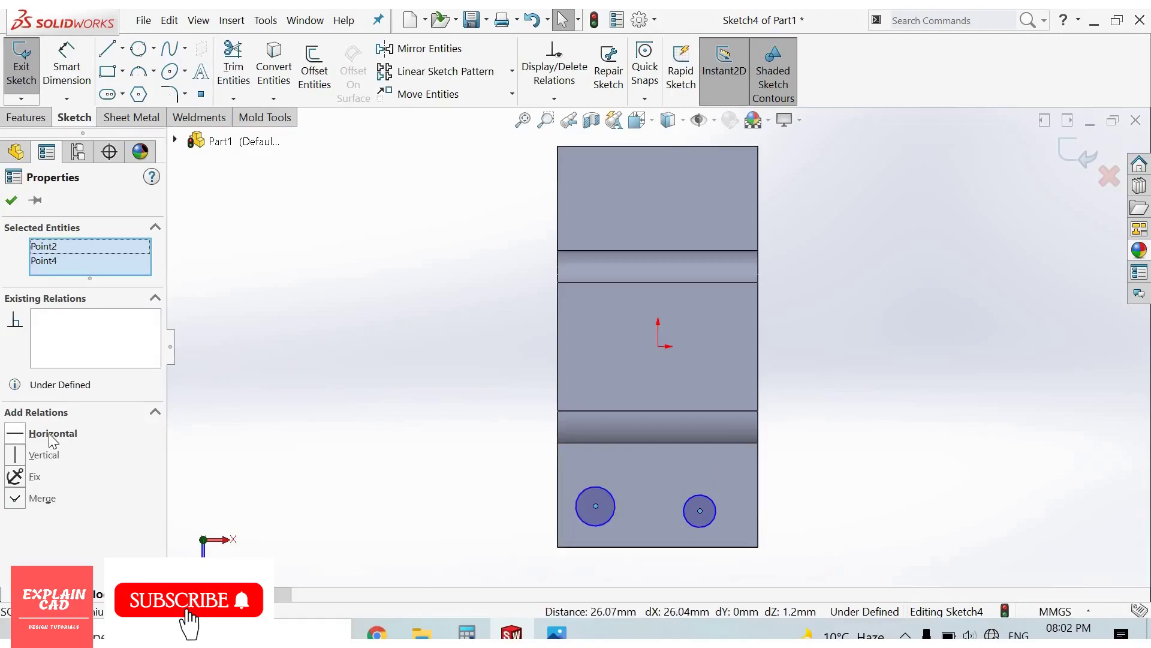
left_click(372, 421)
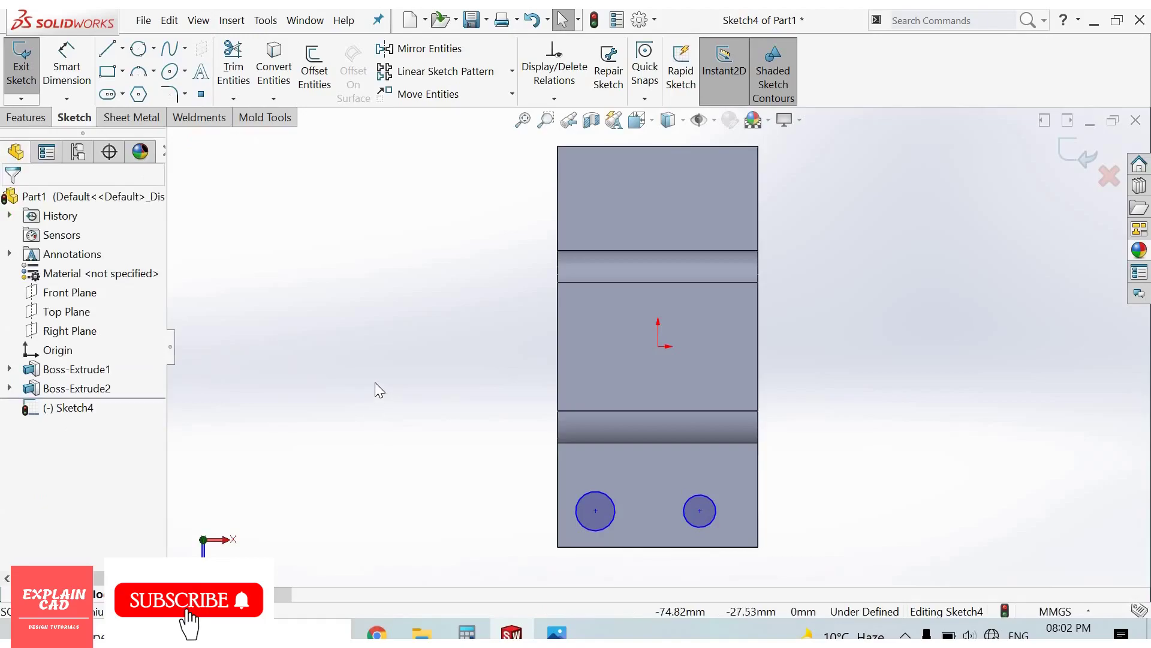
Step: Dimension the spacing between the two circle centers as 26 mm
right_click_drag(372, 448, 376, 385)
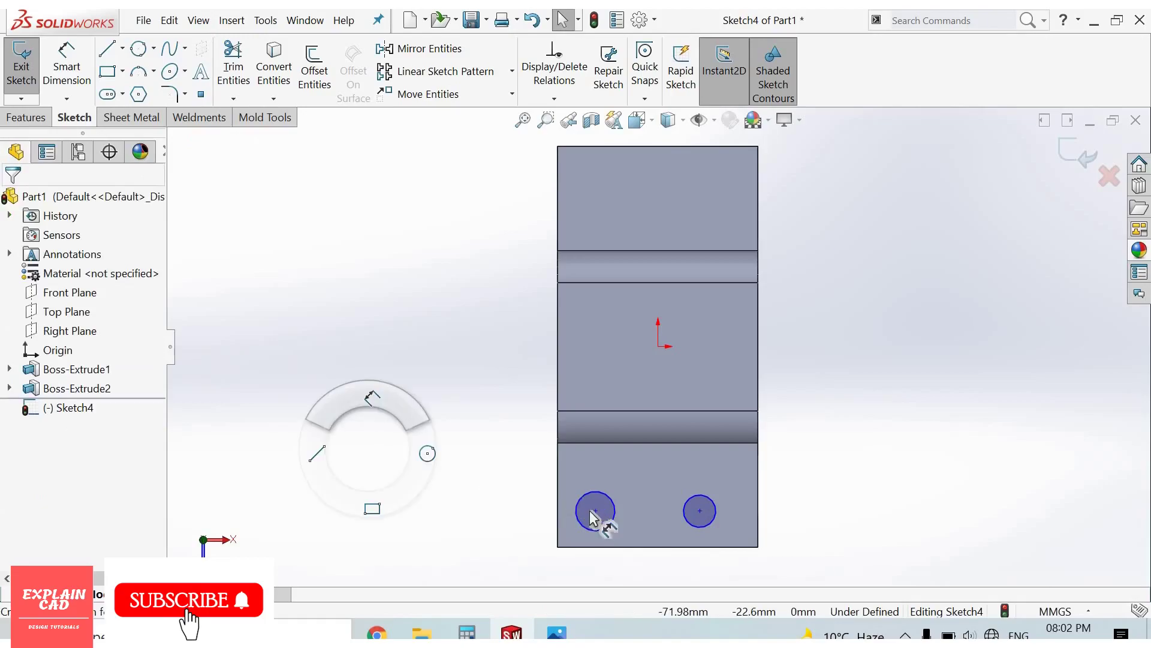
left_click(699, 526)
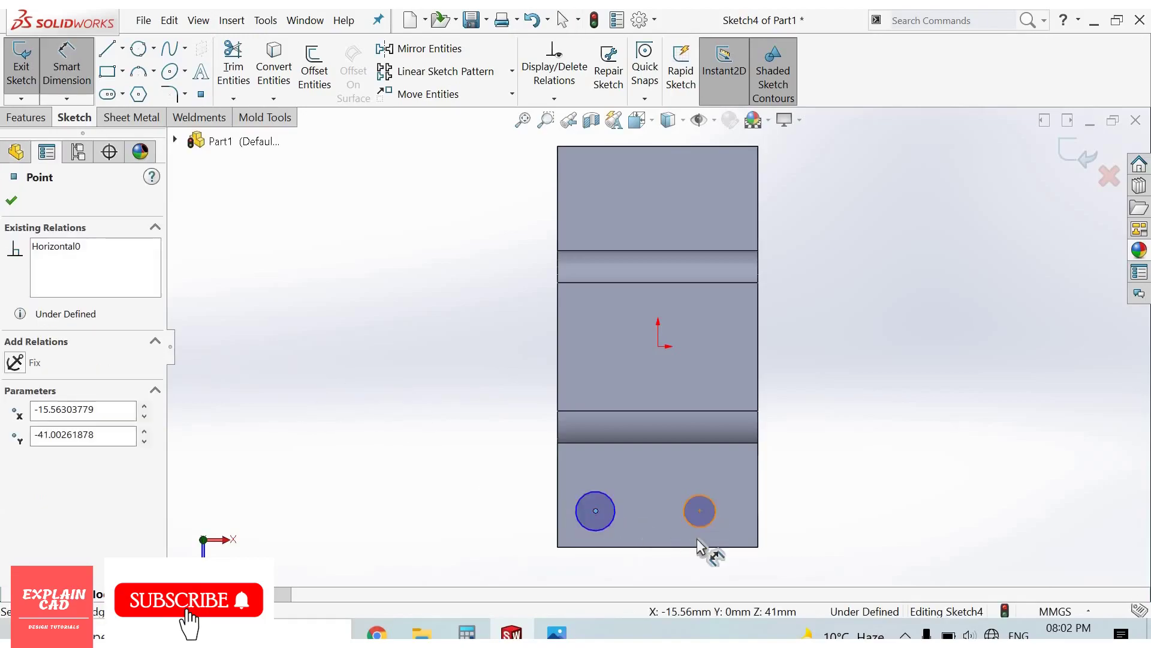
left_click(659, 568)
type("26")
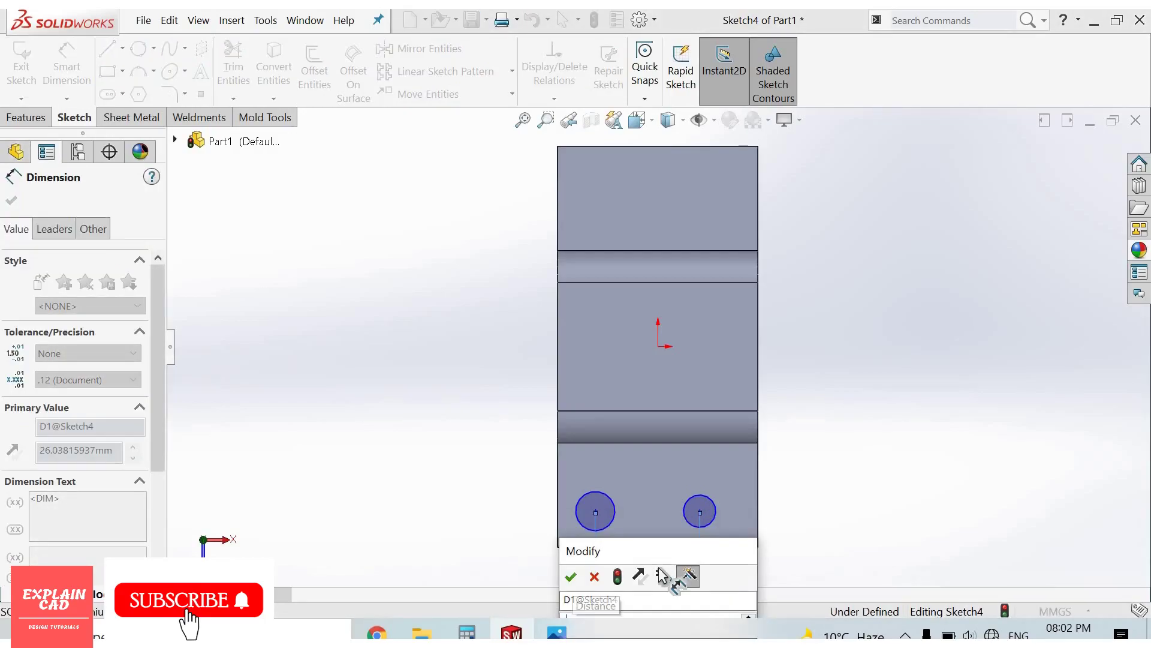
left_click(571, 576)
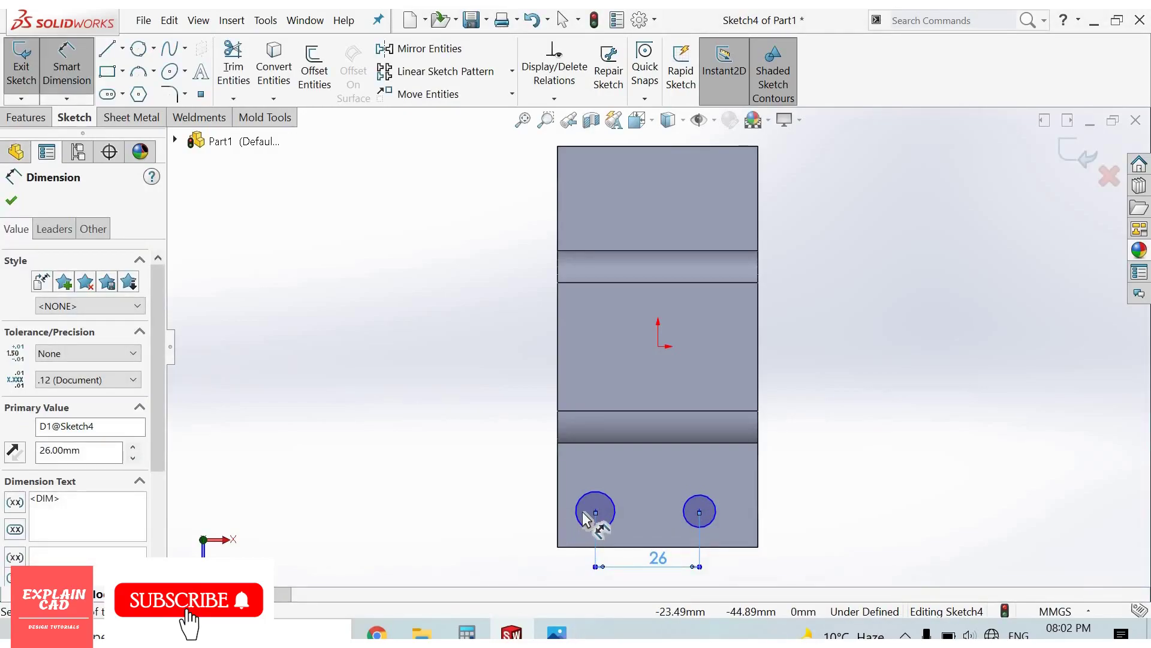
Step: Dimension the distance from the foot's side edge to the center of the larger circle as 12 mm
left_click(564, 577)
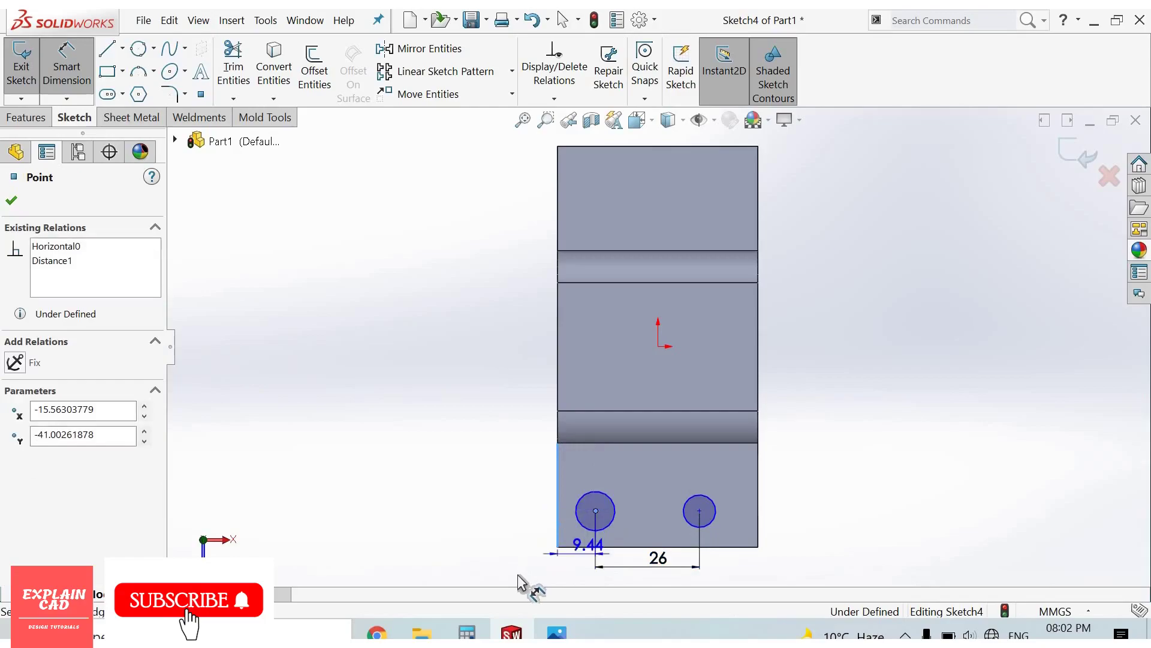
left_click(527, 586)
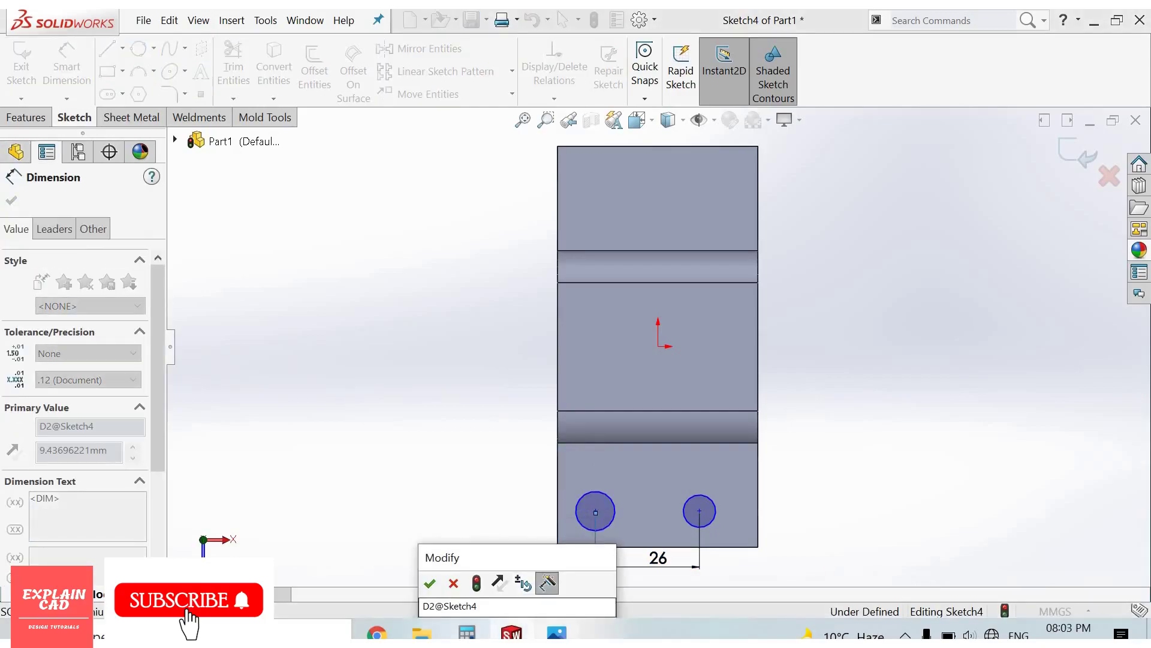
left_click(557, 633)
left_click(511, 633)
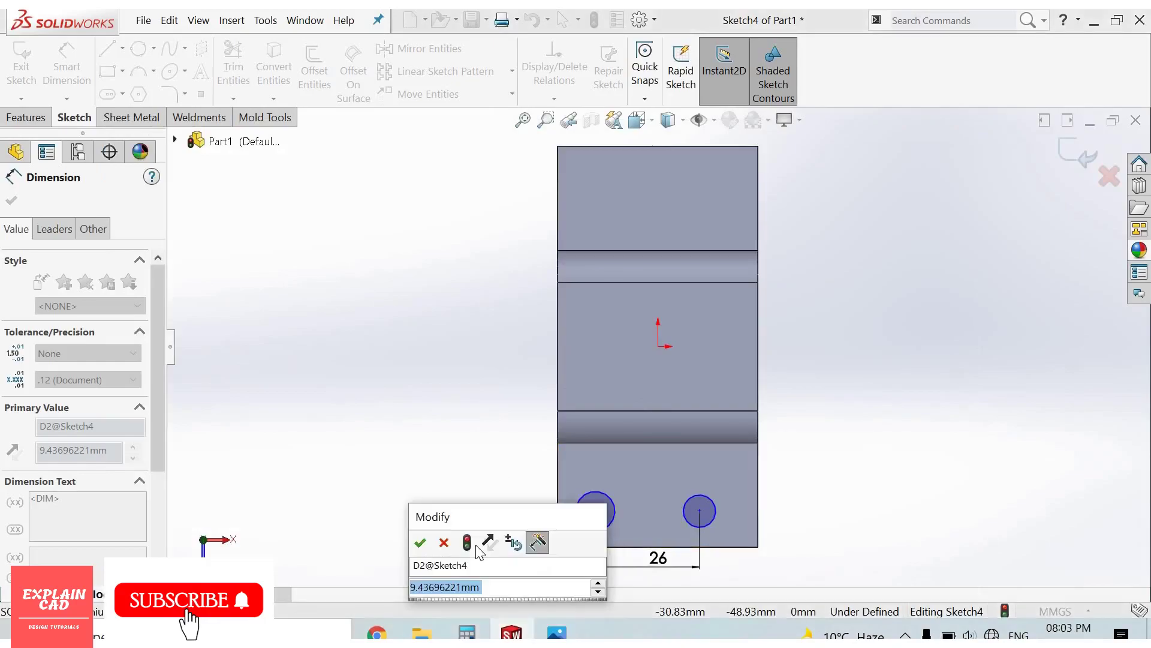
type("12")
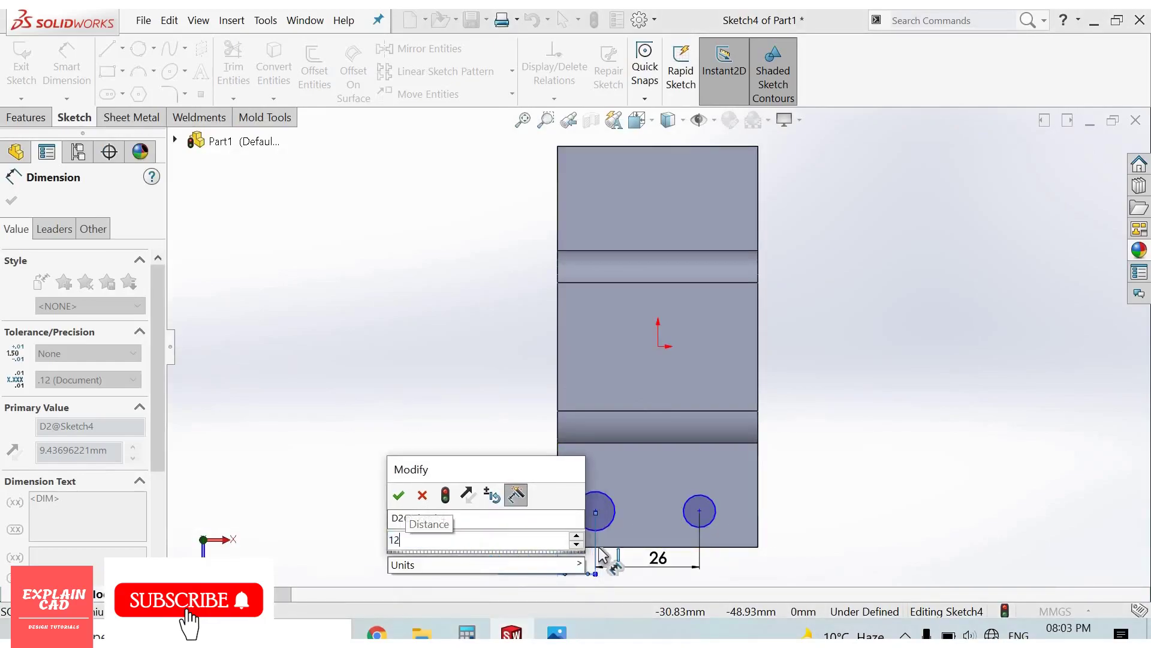
key("Return")
Step: Dimension the distance from the foot's outer 50 mm edge to the larger circle's center as 13 mm
left_click(631, 546)
left_click(606, 511)
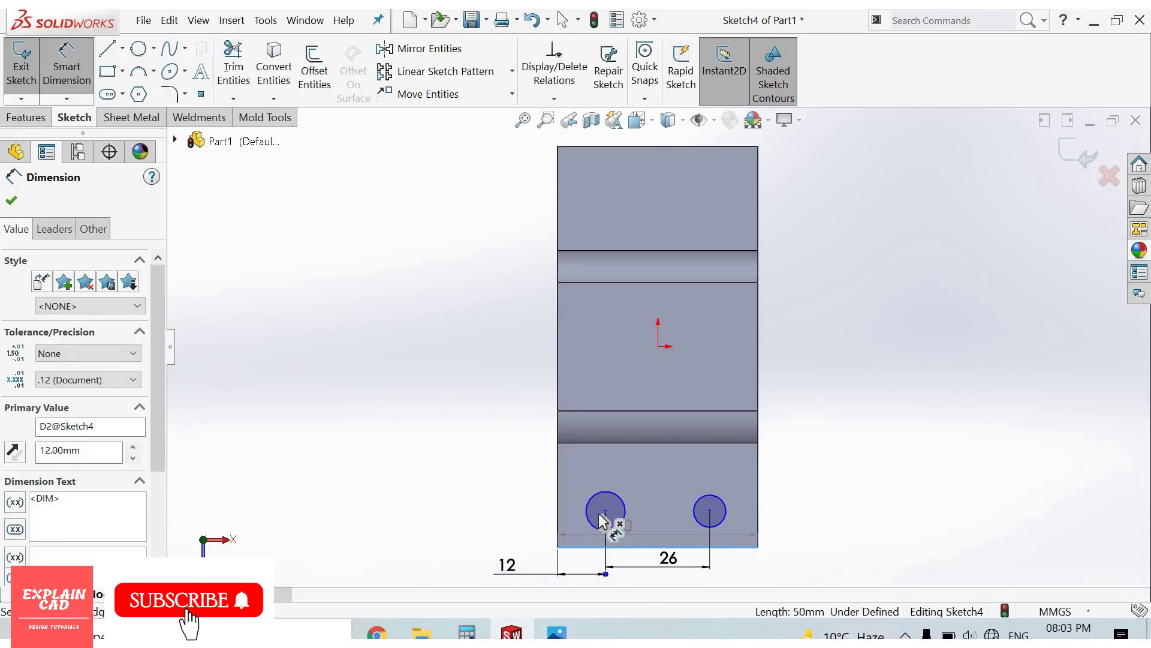
left_click(516, 517)
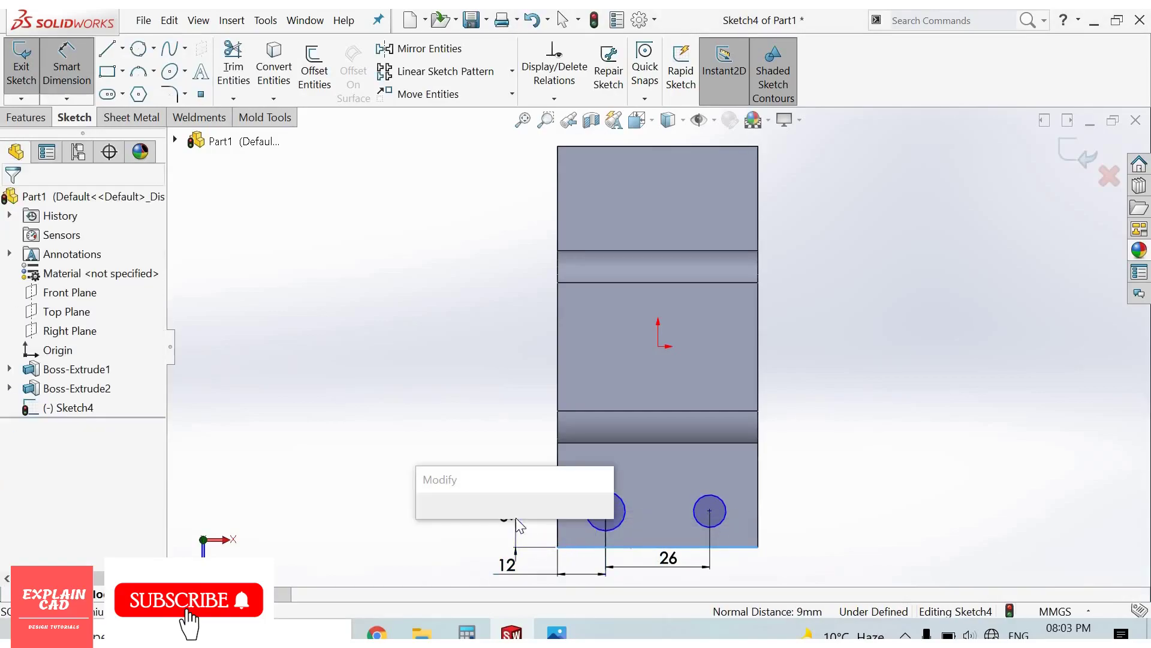
type("13")
key("Return")
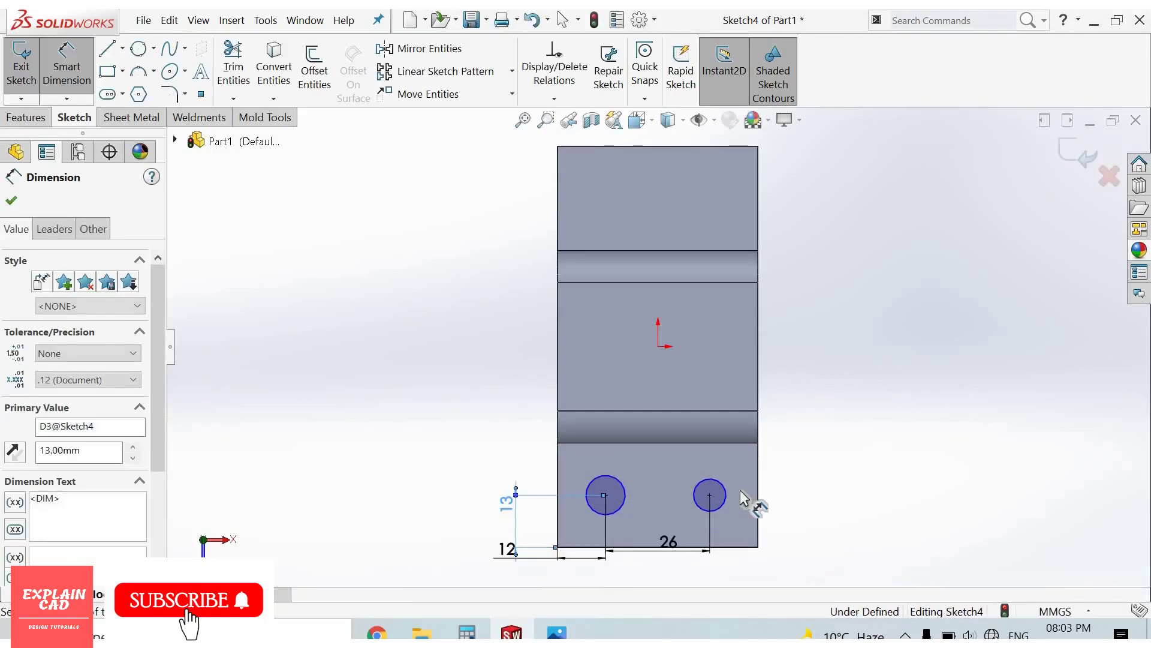
Step: Dimension the smaller circle's diameter as 6 mm and leave the dimension command
left_click(727, 514)
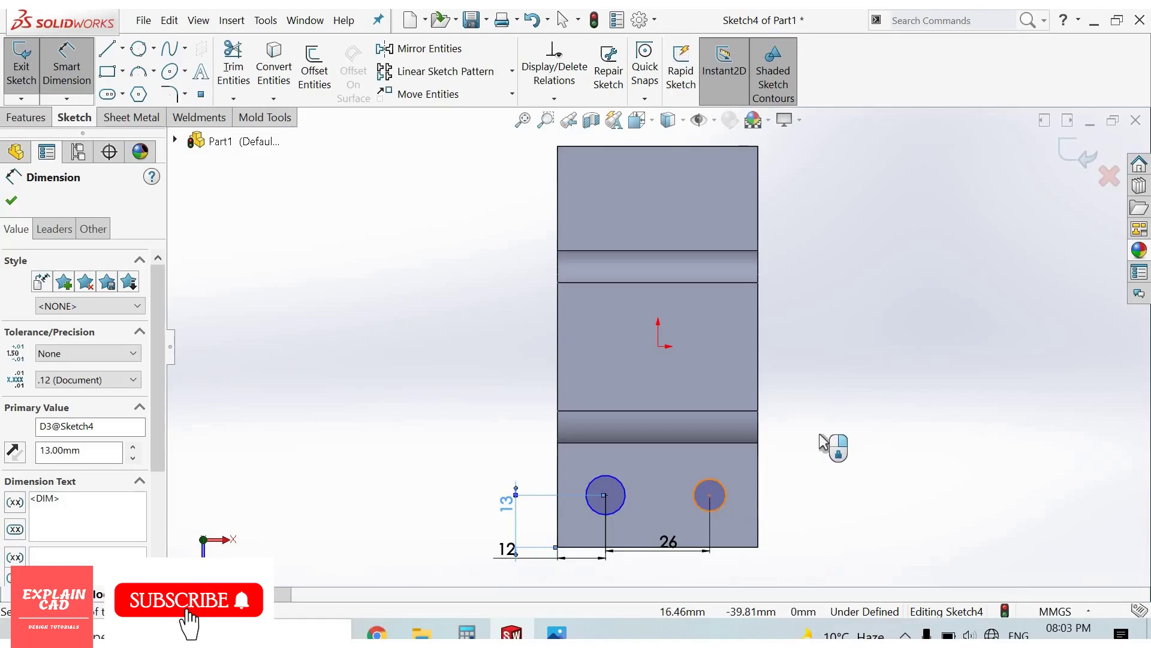
left_click(822, 442)
type("6")
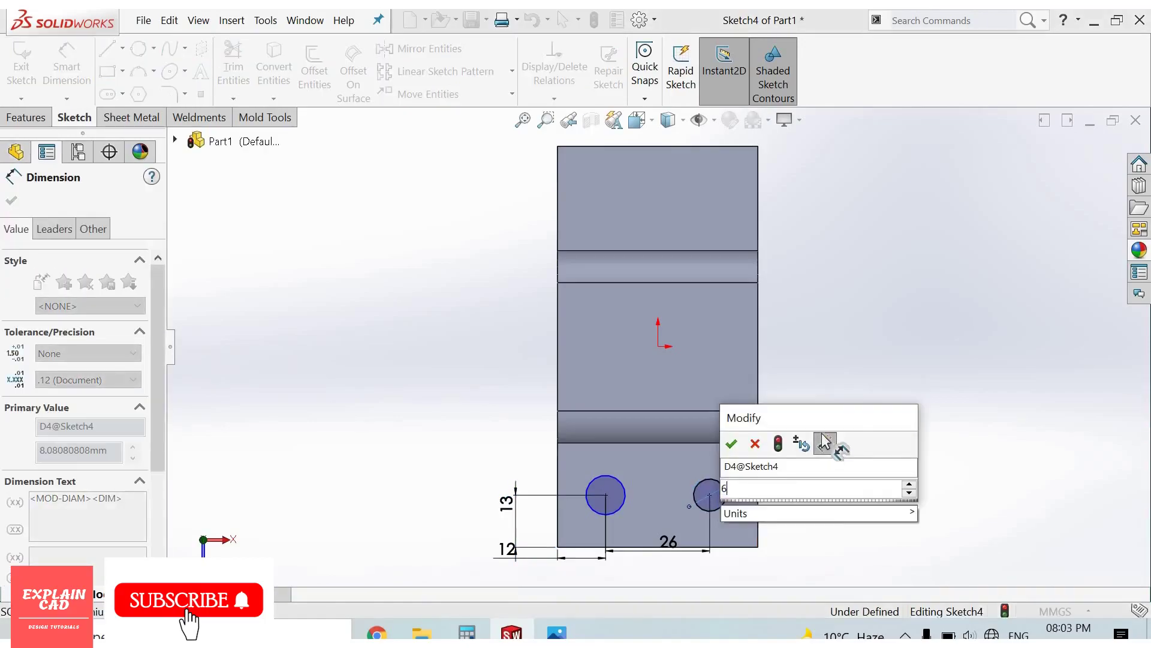
key("Return")
right_click(912, 468)
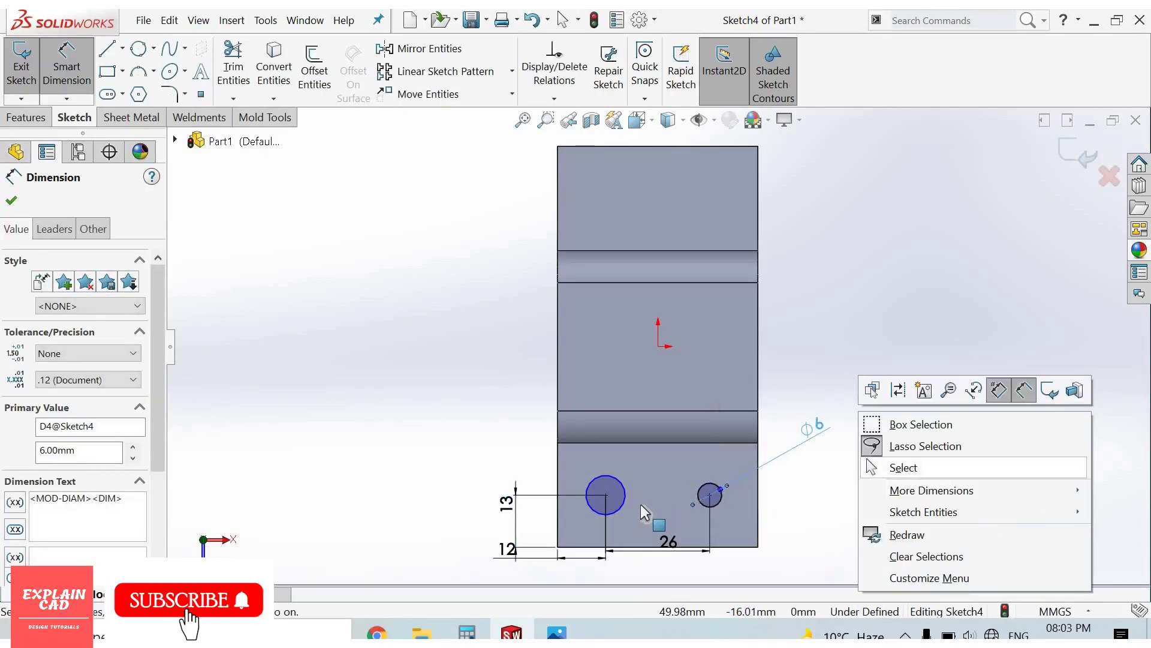
left_click(881, 466)
Step: Apply an Equal relation between the two hole circles on the foot
left_click(622, 509)
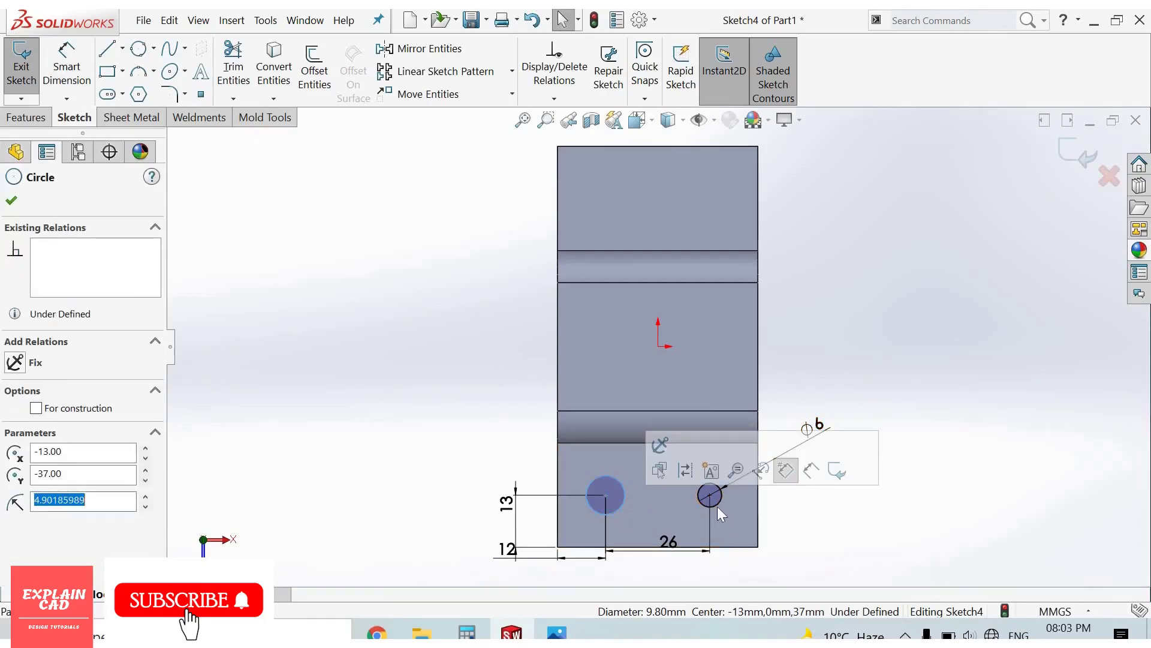
left_click(717, 505, "ctrl")
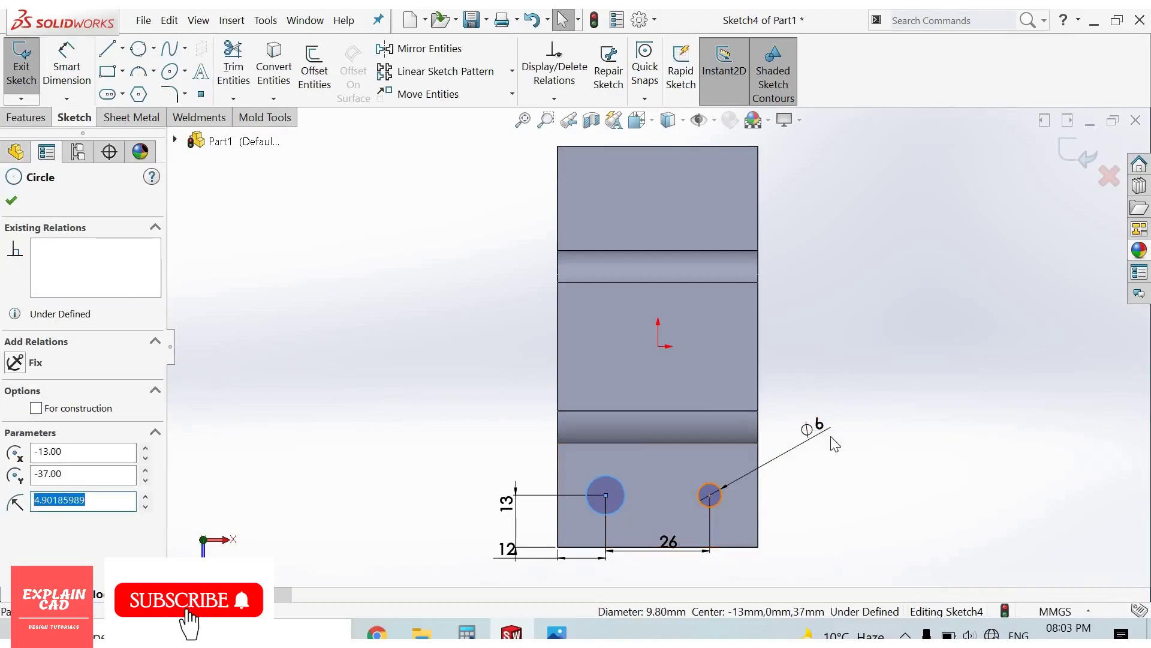
left_click(831, 442)
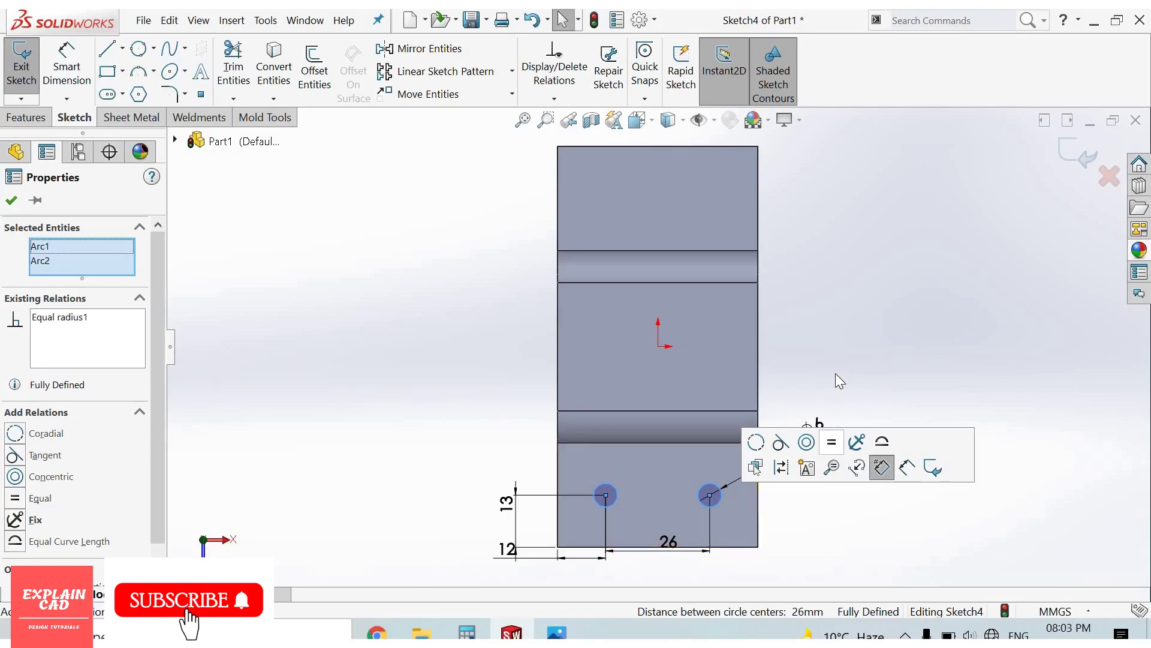
left_click(188, 206)
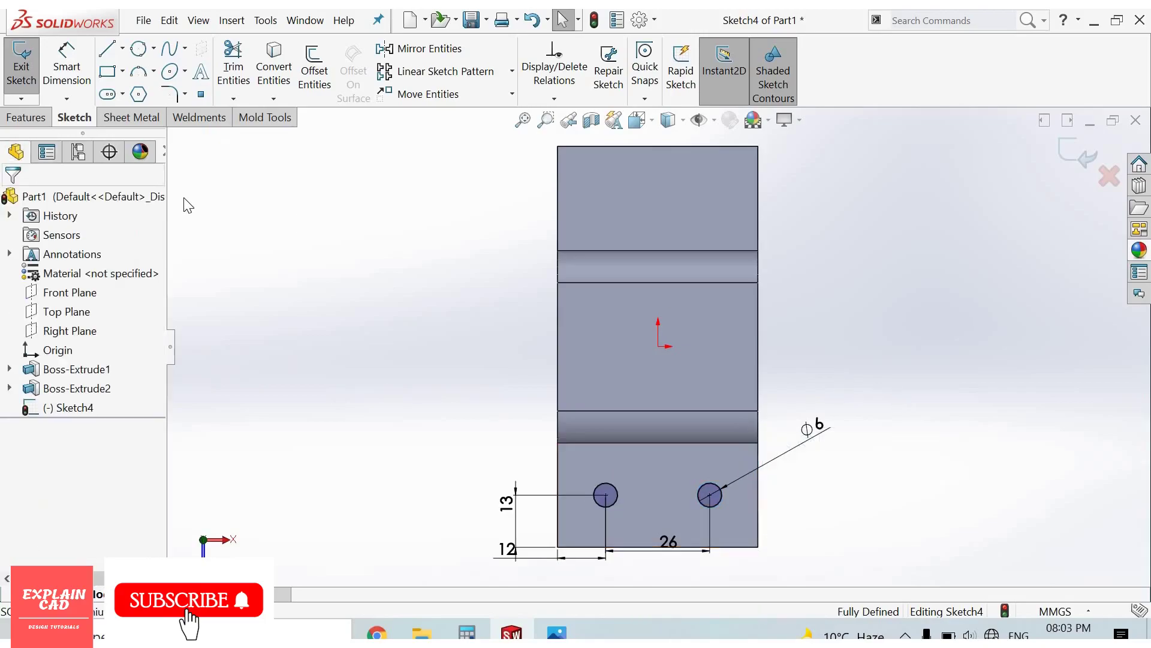
Step: Sketch a horizontal line about 39 mm long outward from the origin and convert it to construction geometry
key("l")
left_click(658, 346)
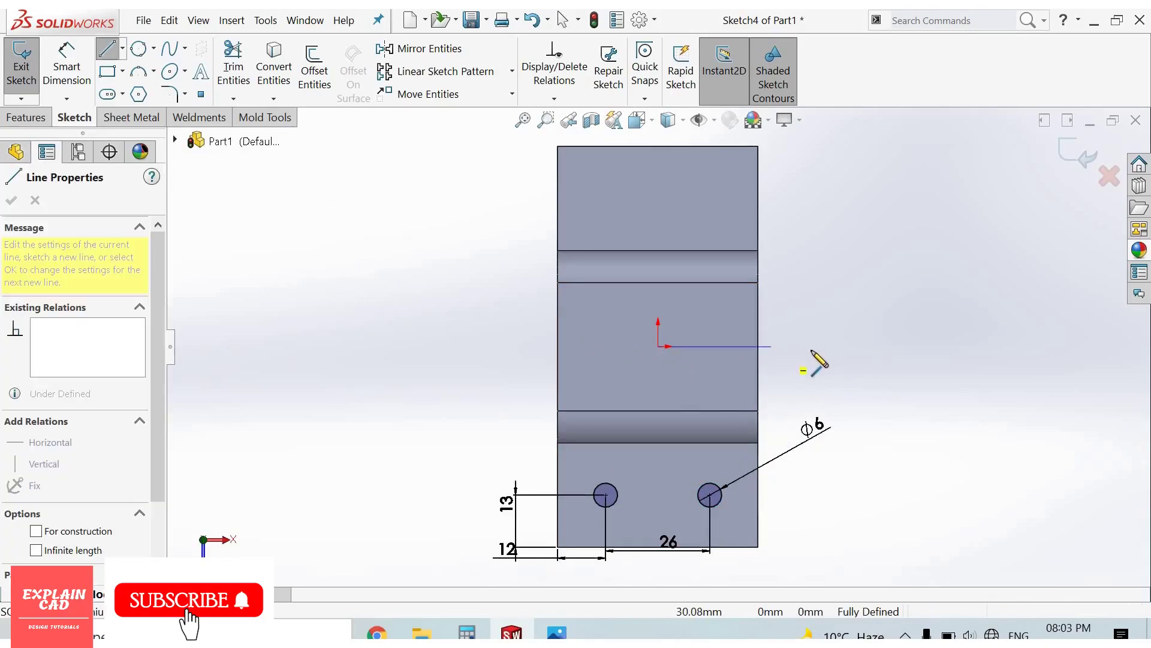
left_click(813, 346)
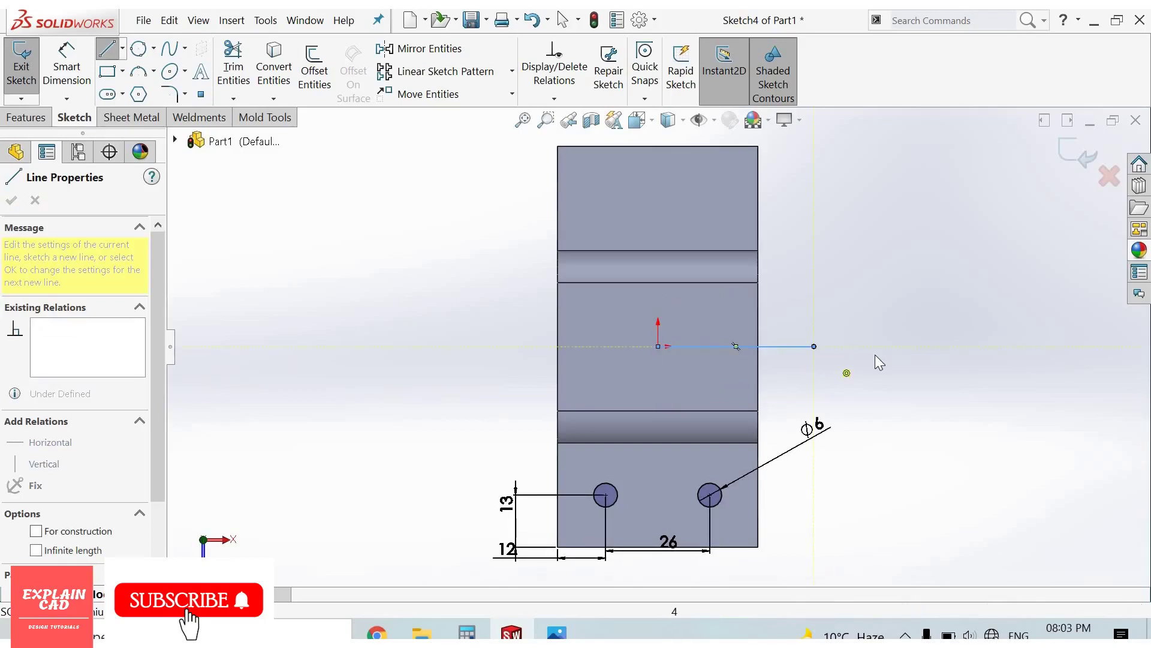
right_click(840, 347)
key("Escape")
key("Escape")
left_click(802, 345)
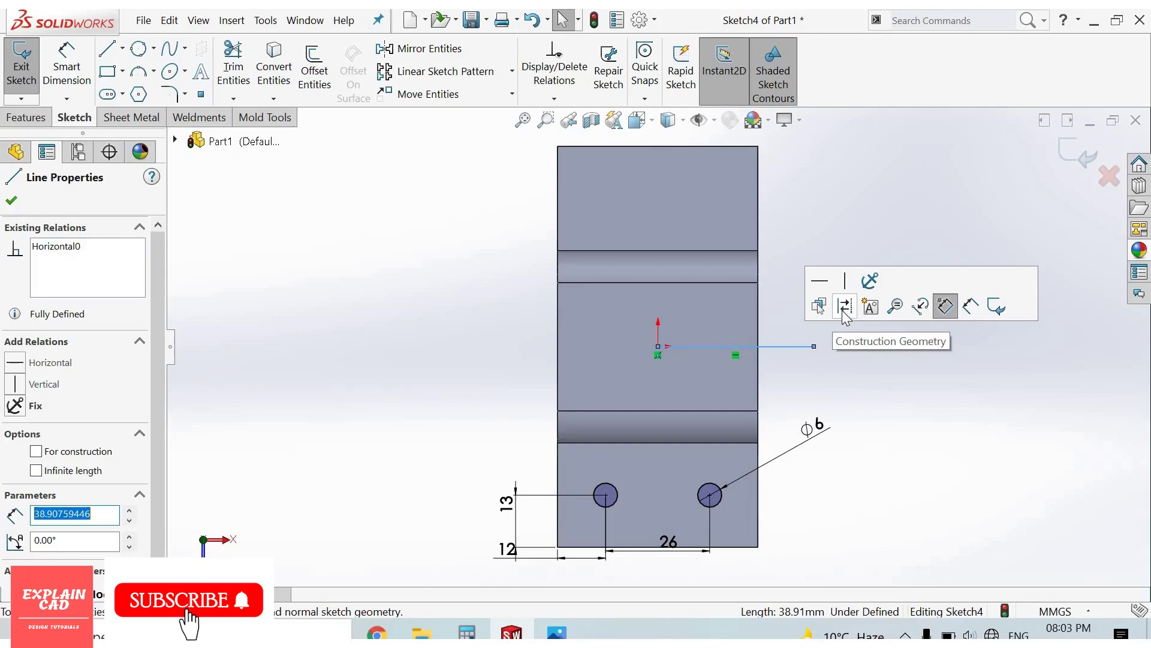
Step: Mirror both 6 mm circles about the horizontal construction line onto the opposite foot
left_click(425, 50)
left_click(610, 500)
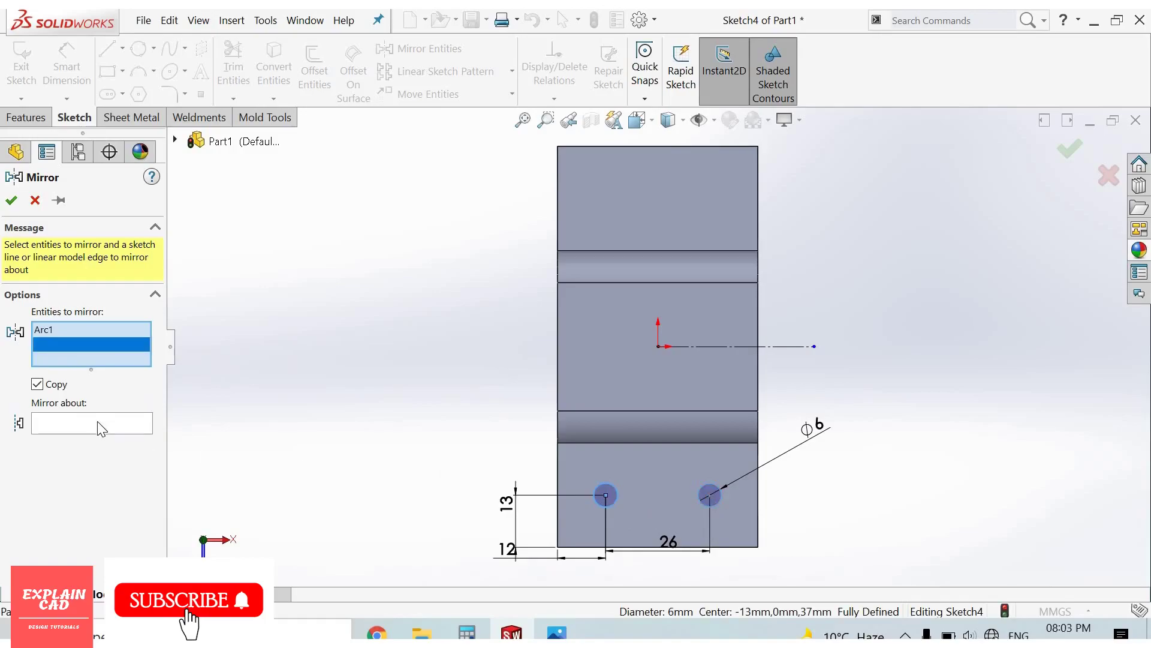
left_click(704, 346)
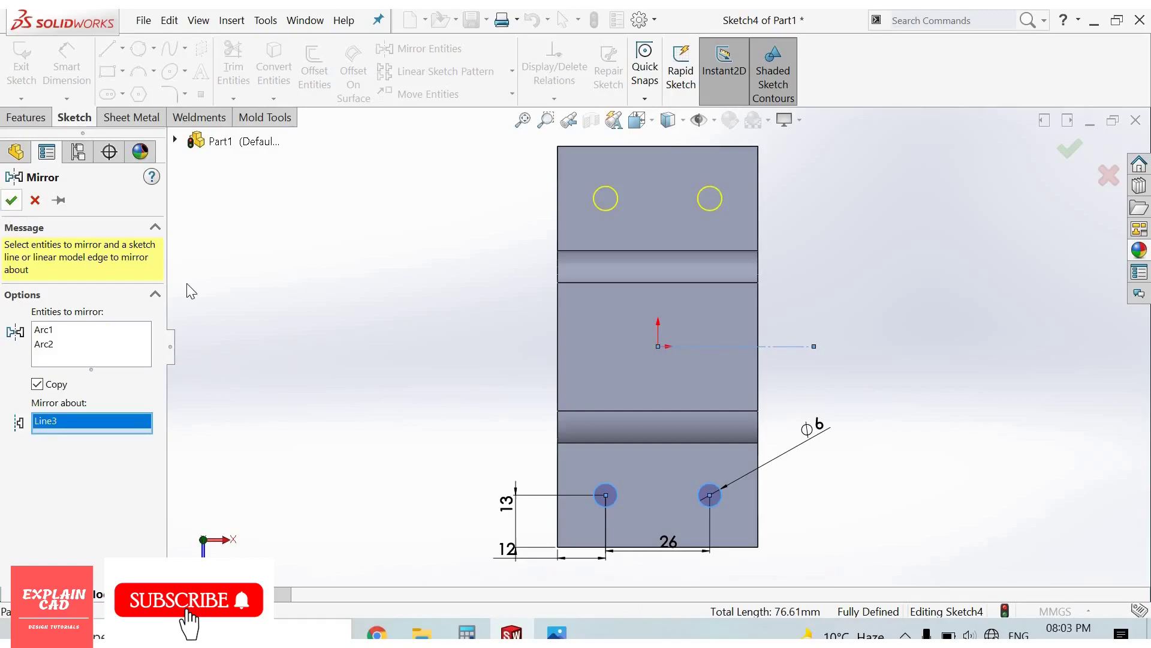
left_click(1072, 155)
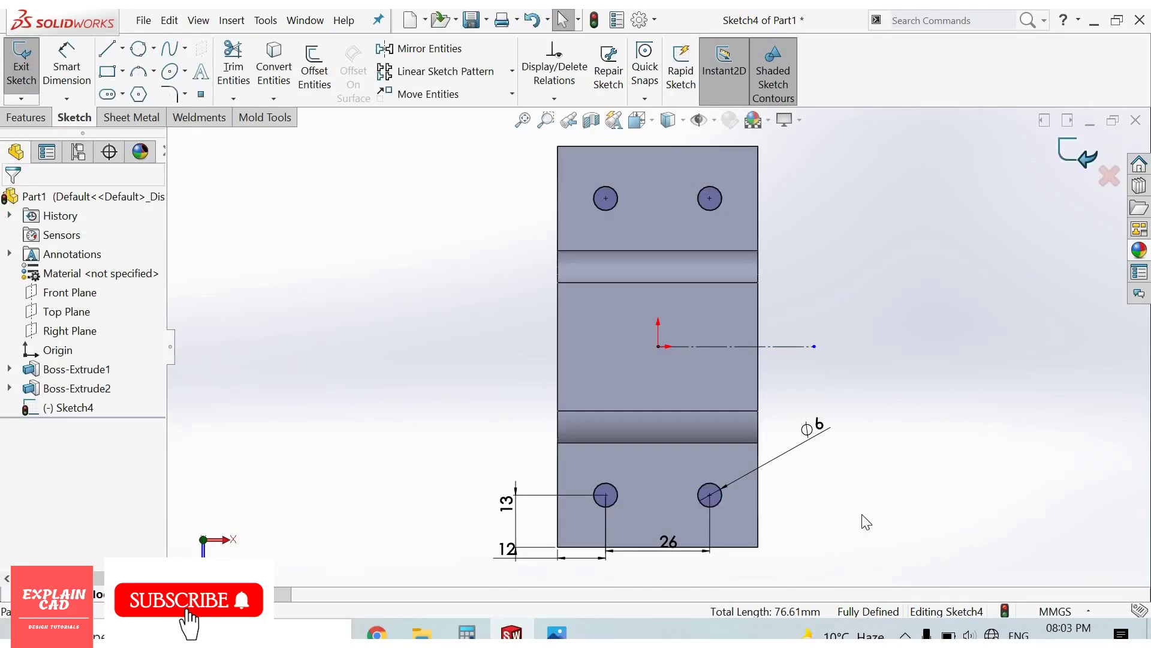
Step: Cut-extrude the four hole circles through the feet with the Through All end condition
middle_click_drag(826, 346, 774, 264)
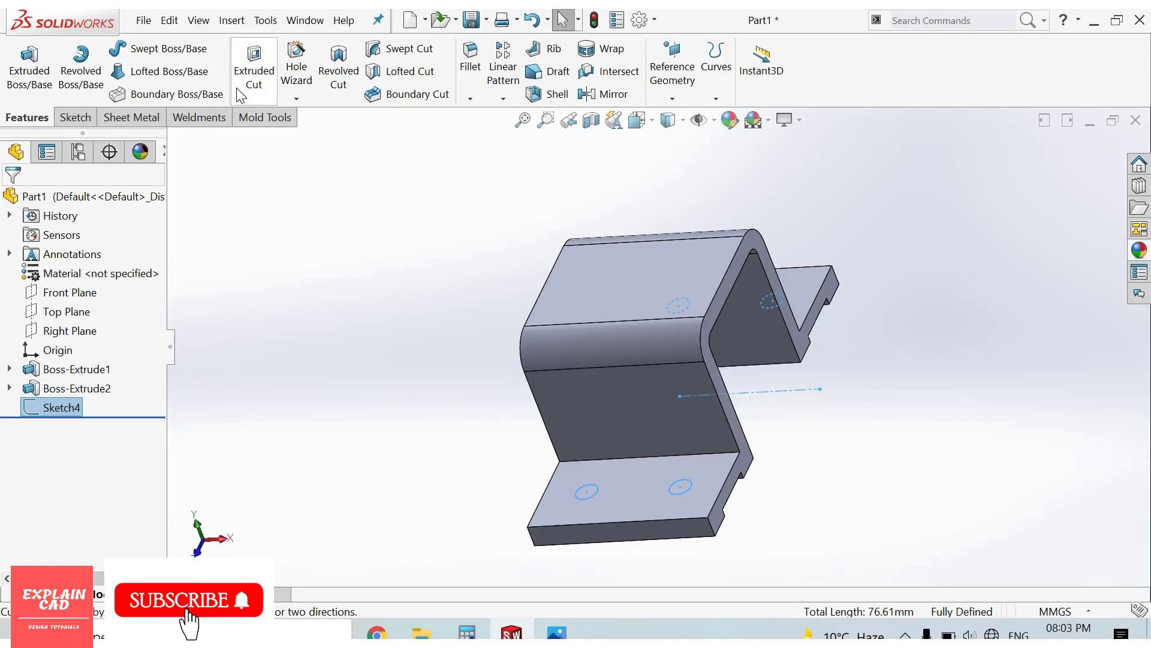
left_click(254, 78)
left_click(101, 295)
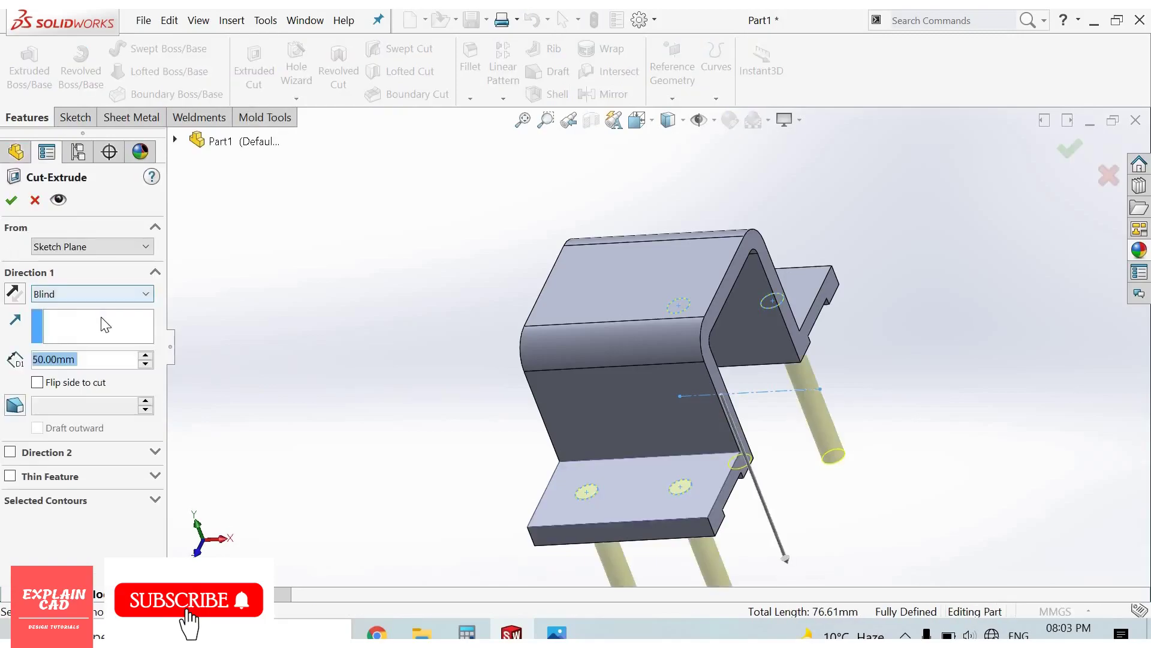
left_click(14, 203)
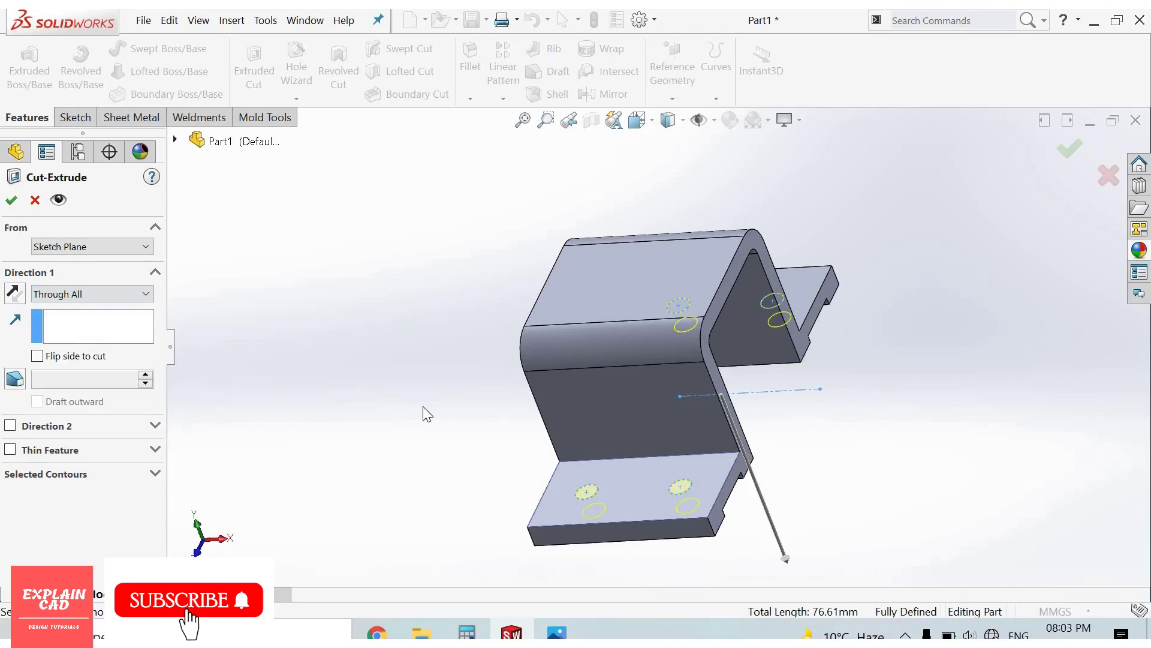
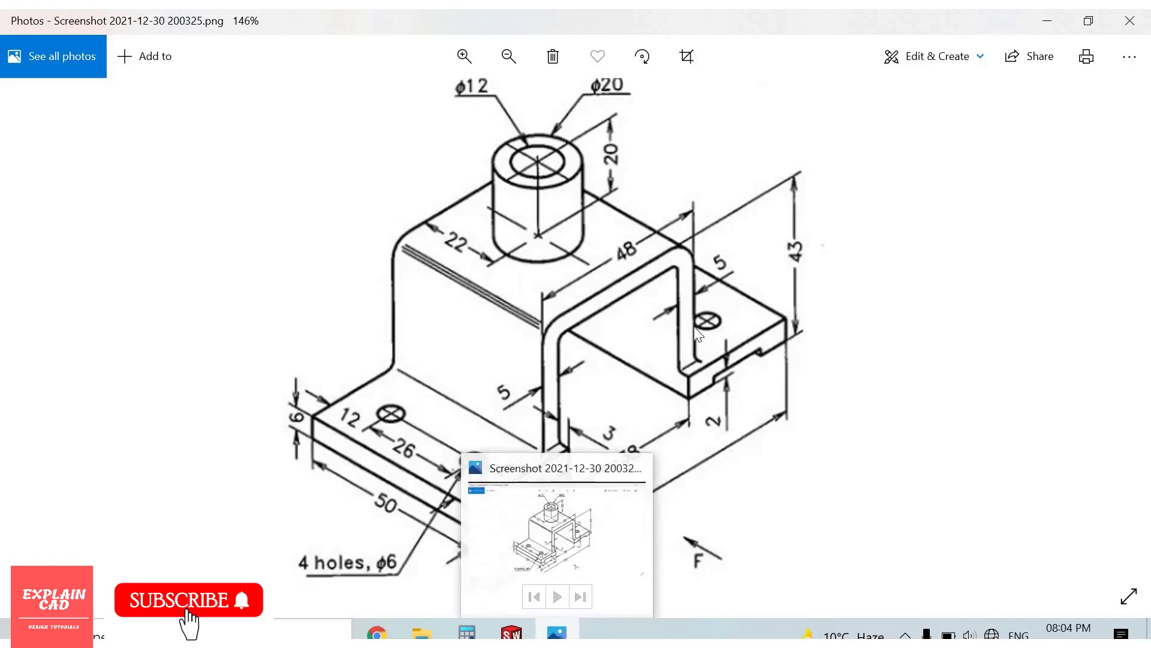
Step: Switch from the reference drawing back to SolidWorks and start a sketch on the bridge's flat top face, viewed face-on
left_click(556, 632)
left_click(760, 269)
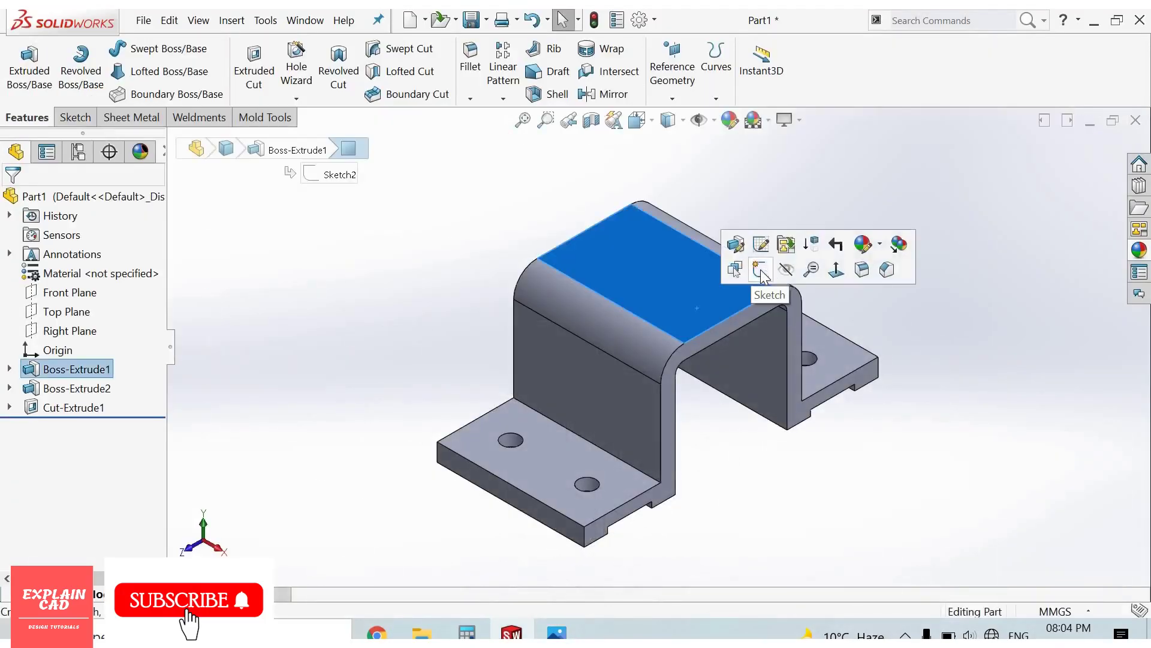
left_click(760, 270)
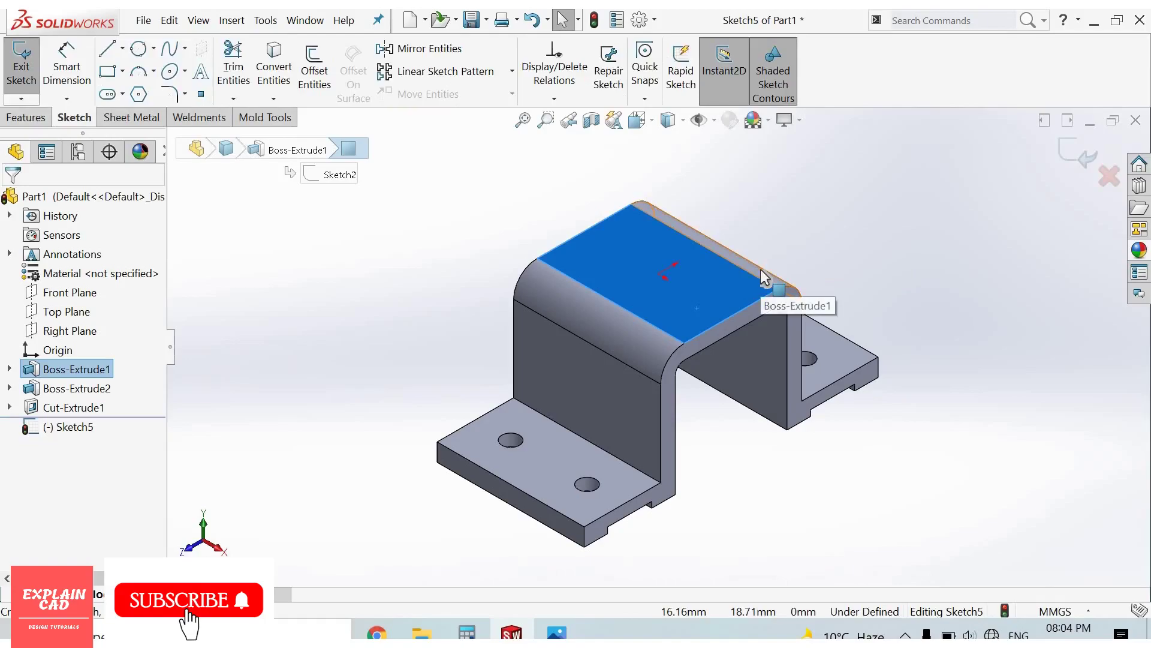
key("ctrl+8")
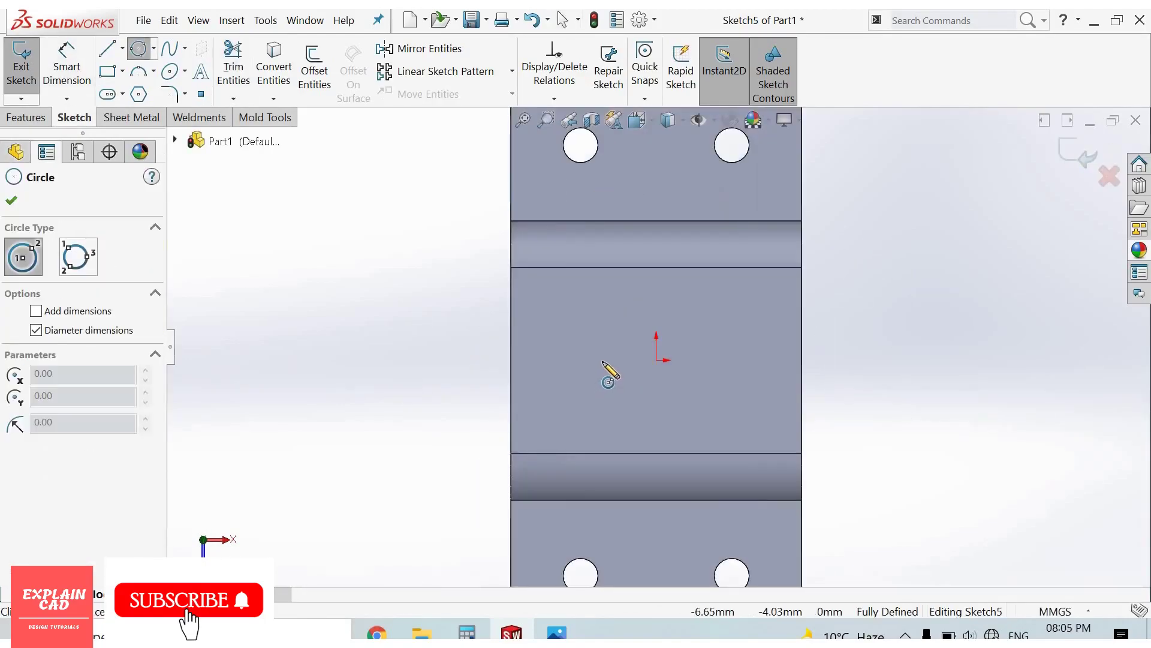
Step: Sketch two concentric circles about 11 mm and 18 mm in diameter on the top face, beside the origin
left_click(602, 359)
left_click(598, 392)
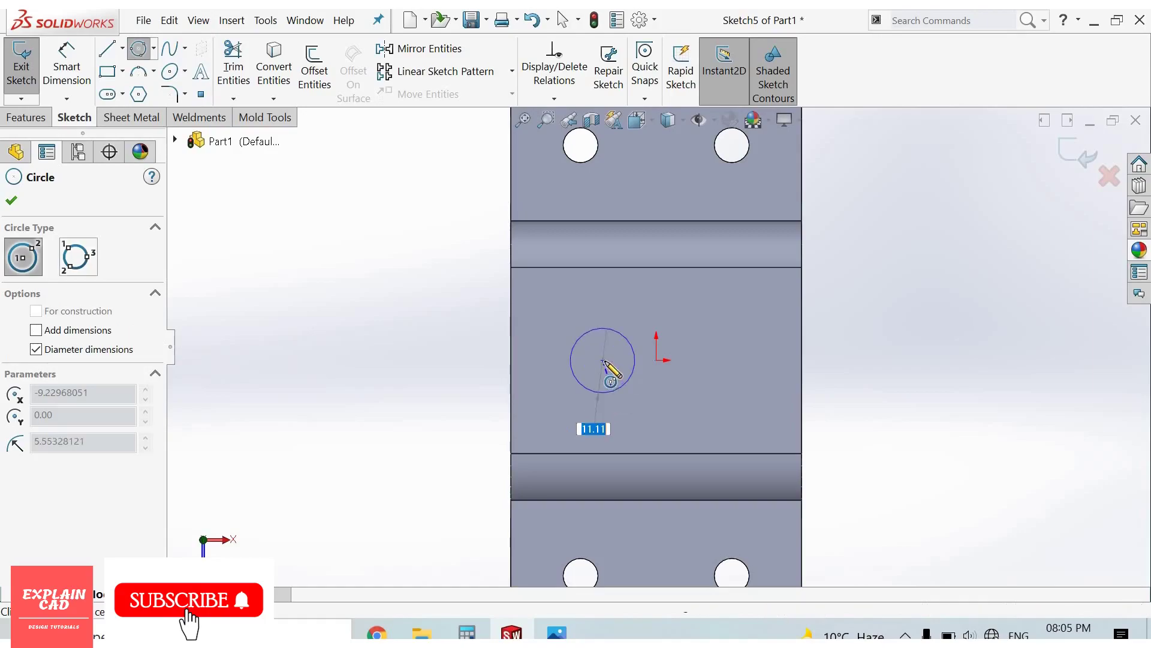
left_click(603, 360)
left_click(621, 407)
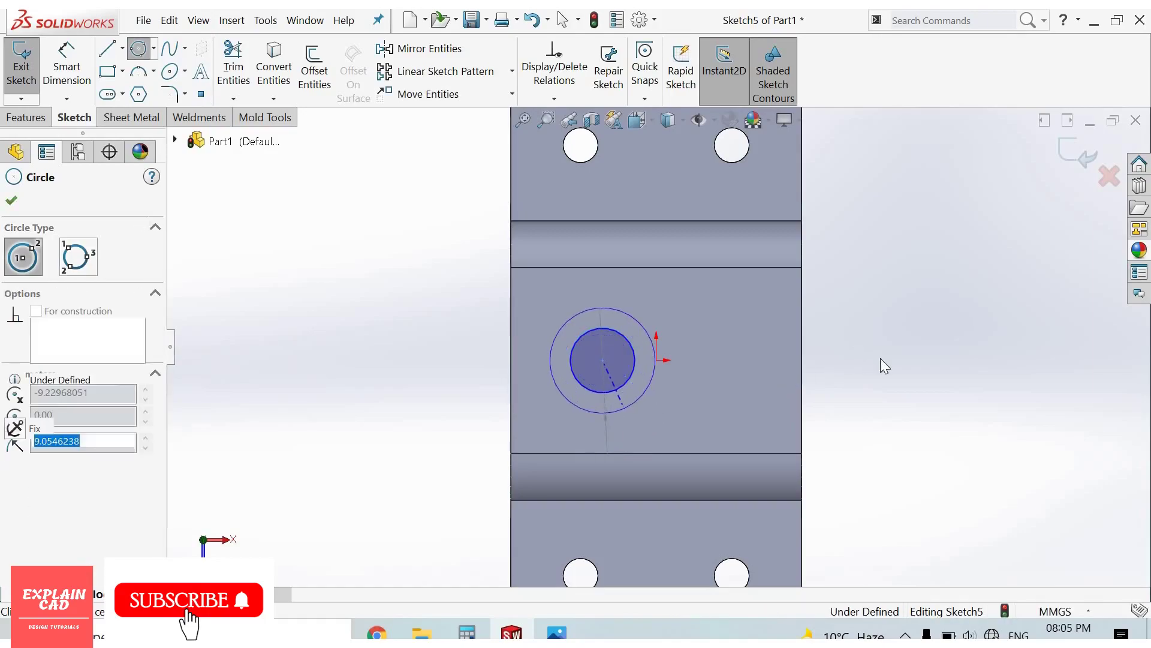
Step: Dimension the outer circle's diameter as 20 mm
right_click_drag(911, 426, 920, 308)
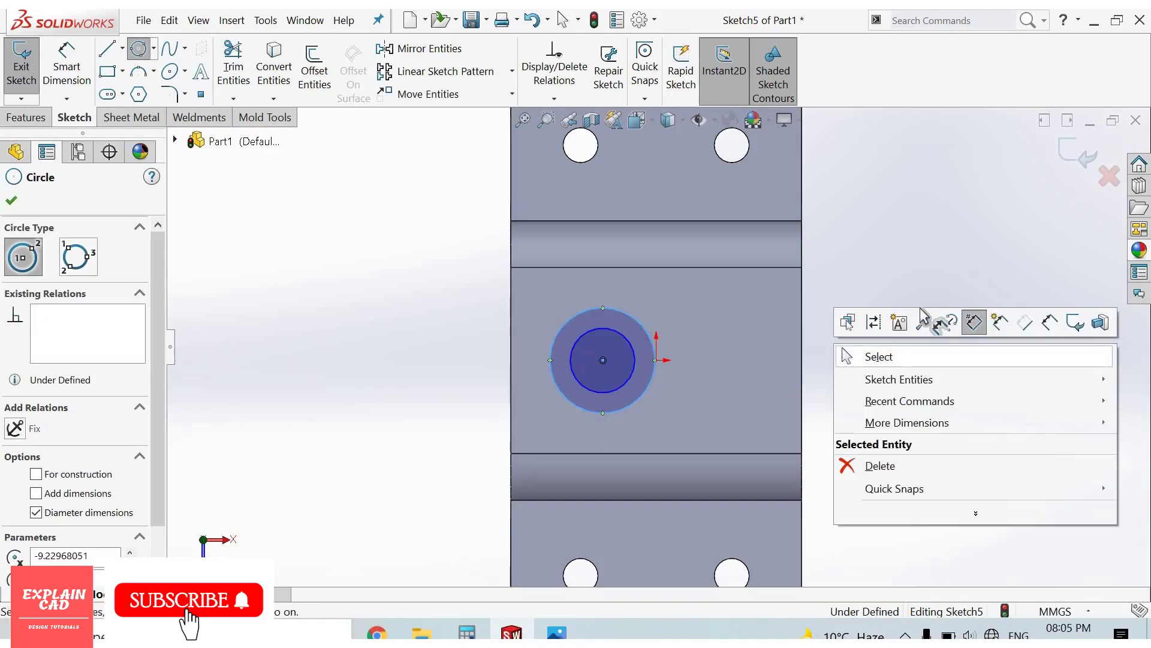
left_click(556, 377)
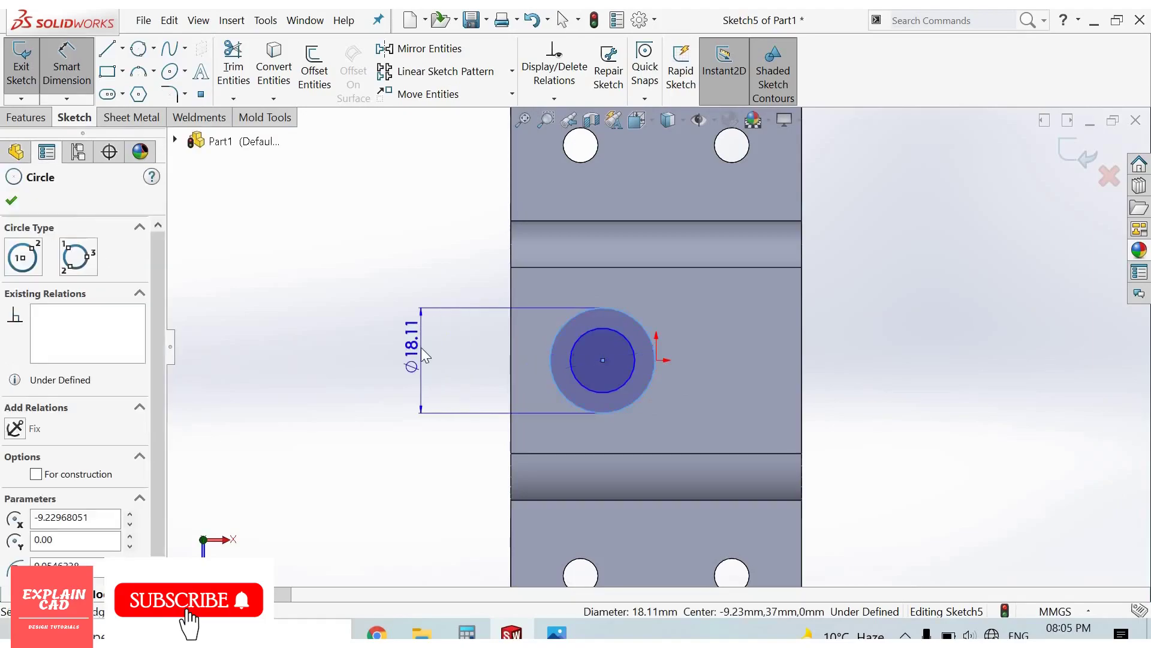
left_click(425, 355)
type("20")
key("Return")
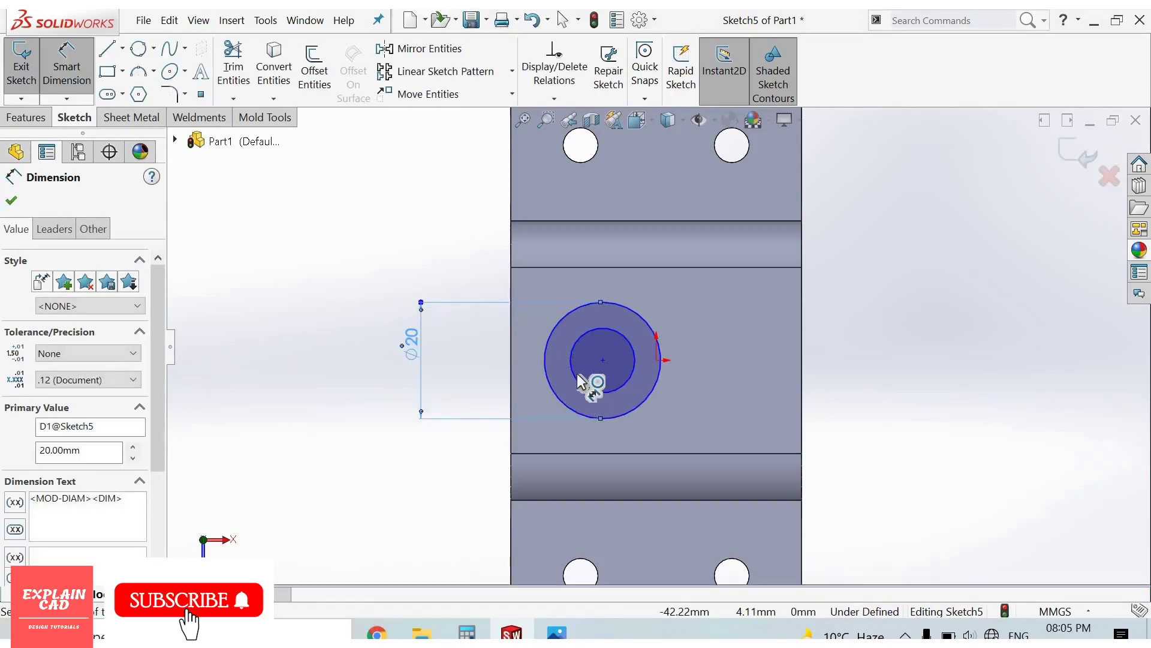
Step: Dimension the inner circle's diameter as 12 mm and leave the dimension command
left_click(579, 381)
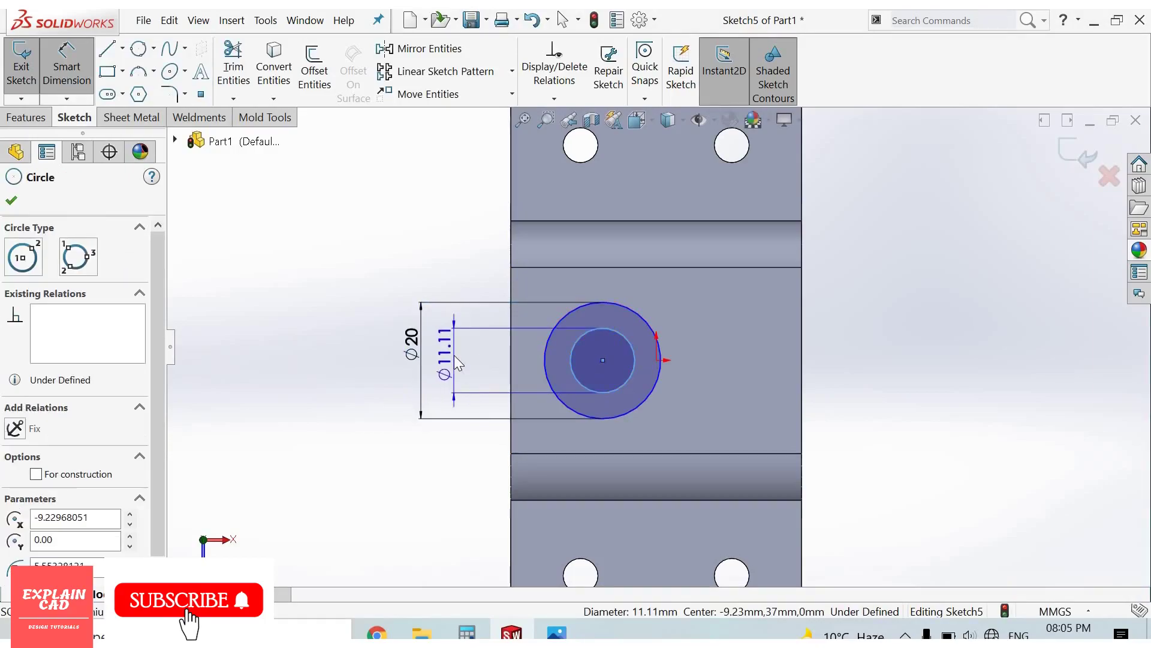
left_click(457, 363)
type("12")
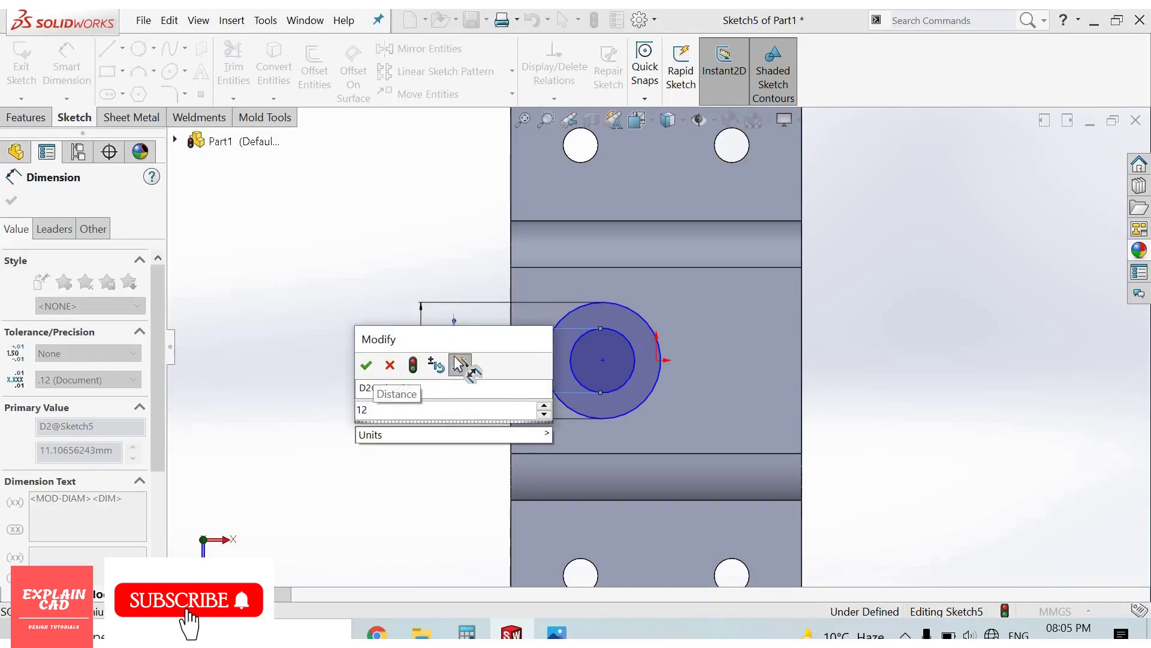
key("Return")
right_click(917, 326)
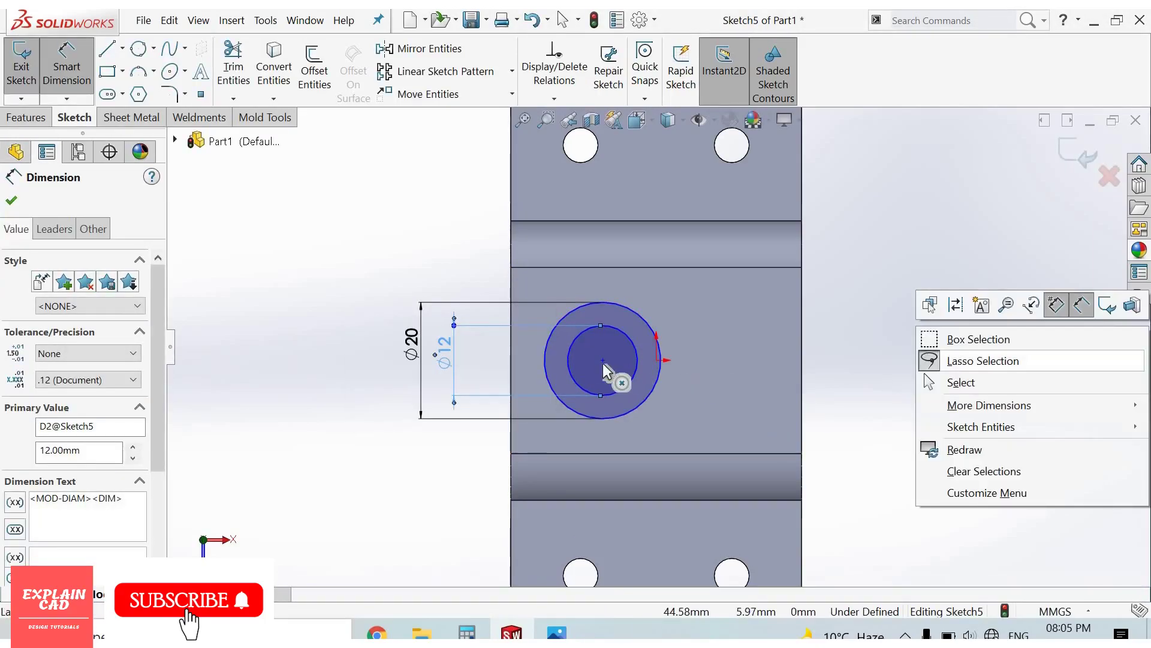
key("Escape")
Step: Apply a Horizontal relation between the circles' shared center and the origin
left_click(657, 360)
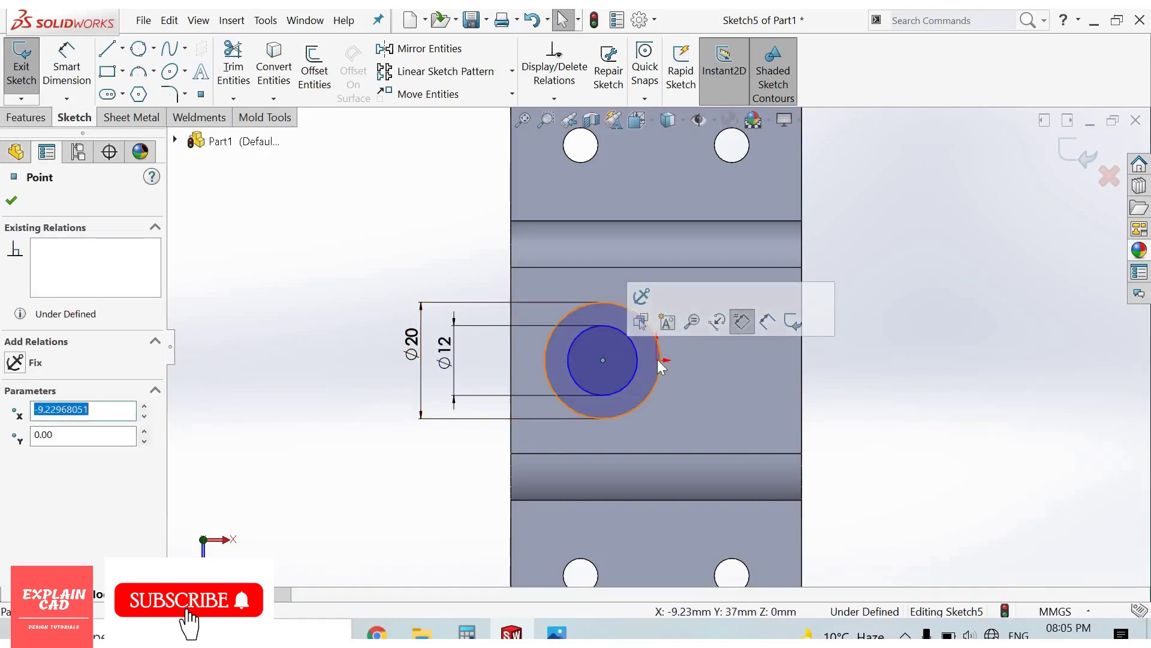
left_click(655, 358, "ctrl")
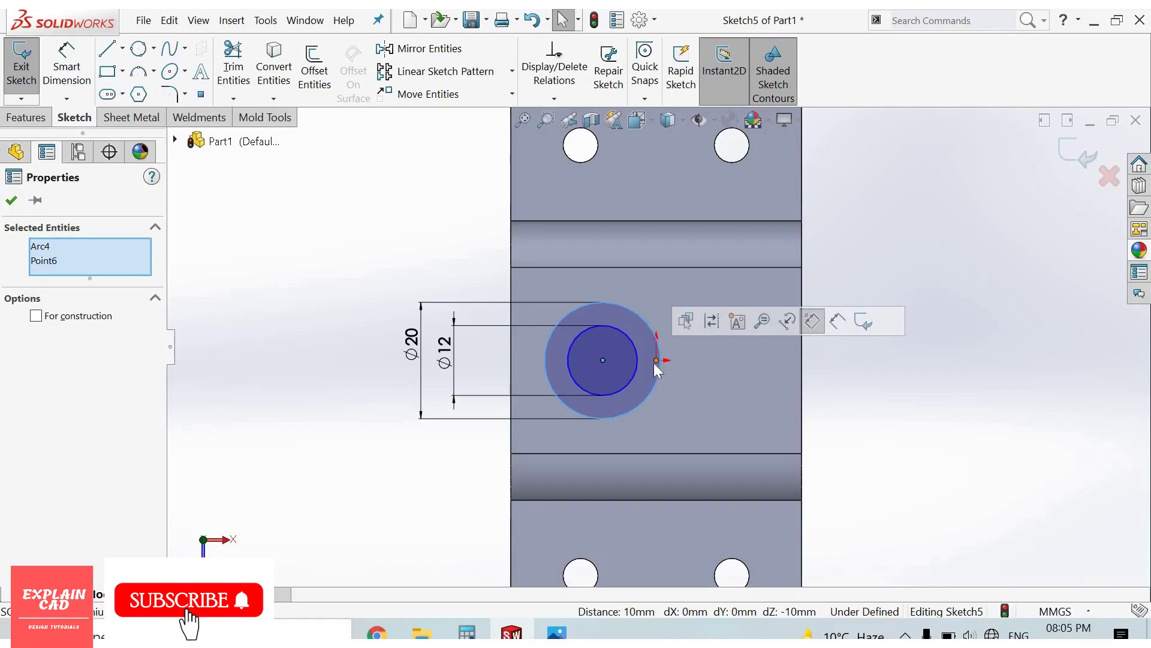
left_click(608, 362)
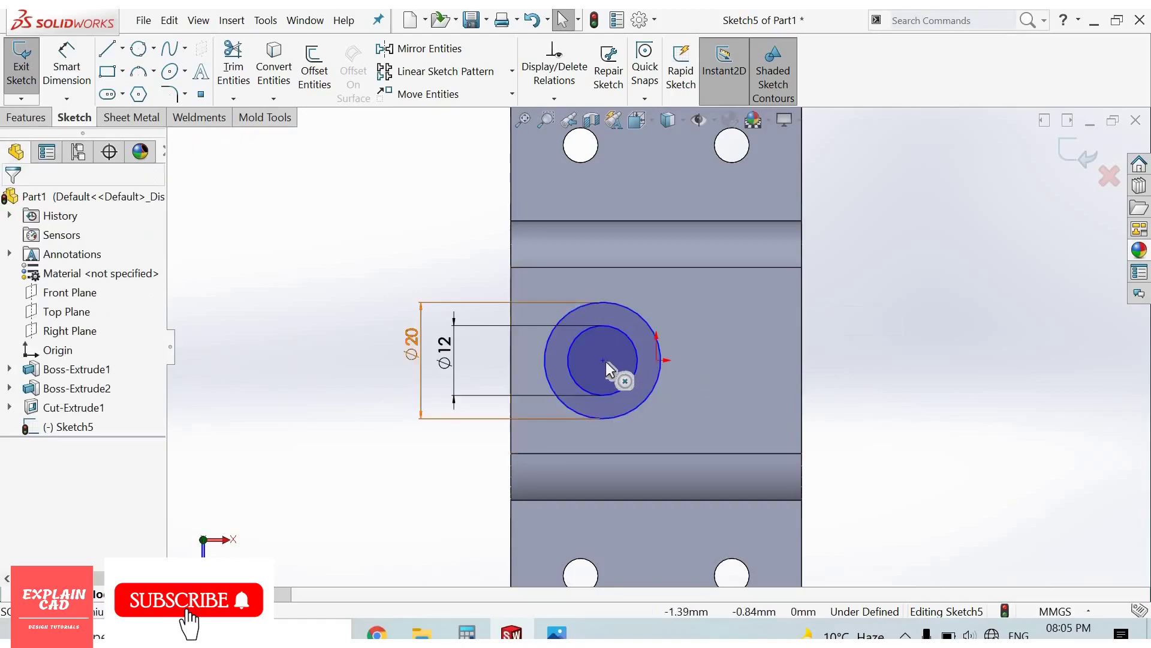
left_click(656, 358)
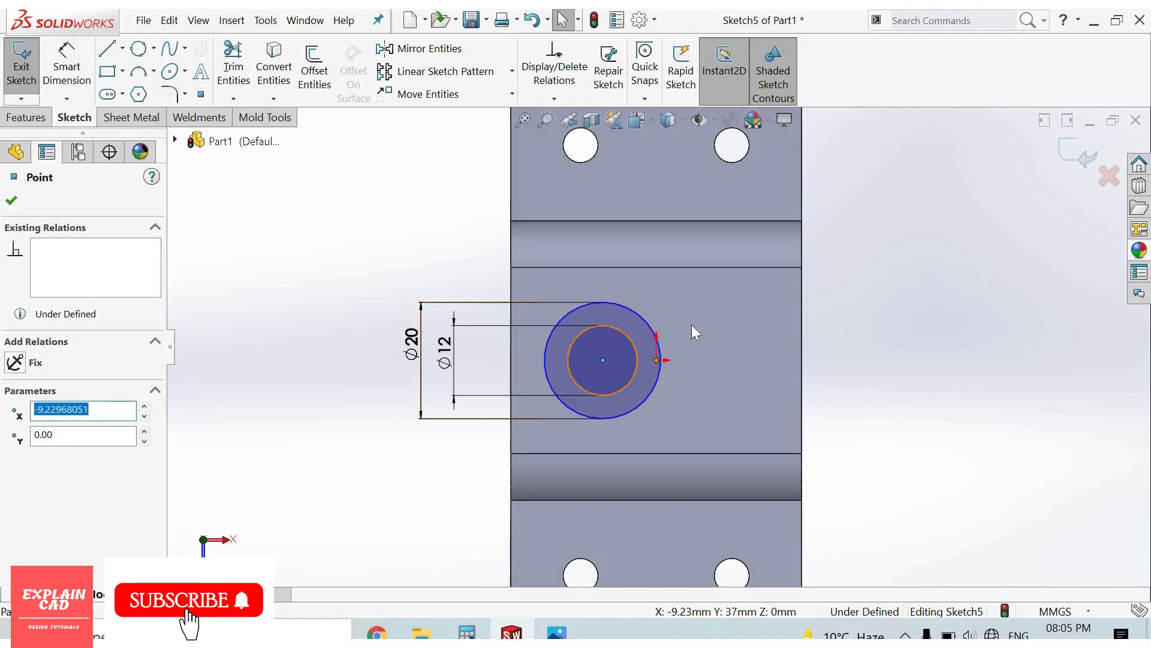
left_click(695, 302)
left_click(696, 301)
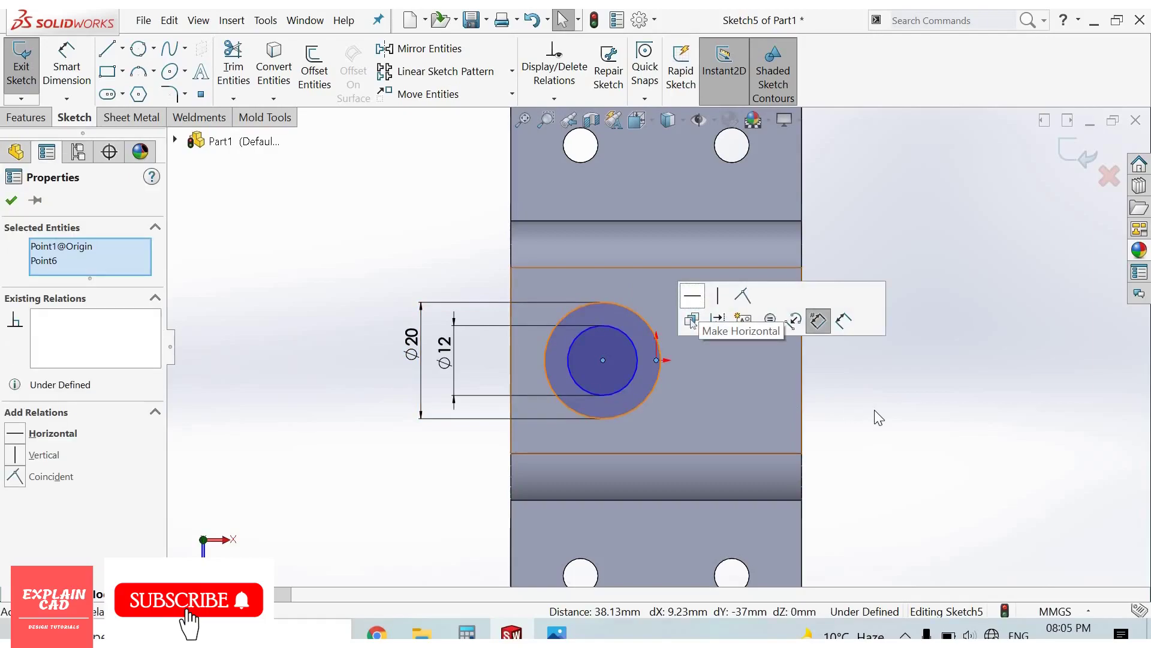
left_click(914, 461)
Step: Dimension the circles' shared center 22 mm from the nearest side edge of the top face and exit the sketch
right_click_drag(915, 454, 913, 417)
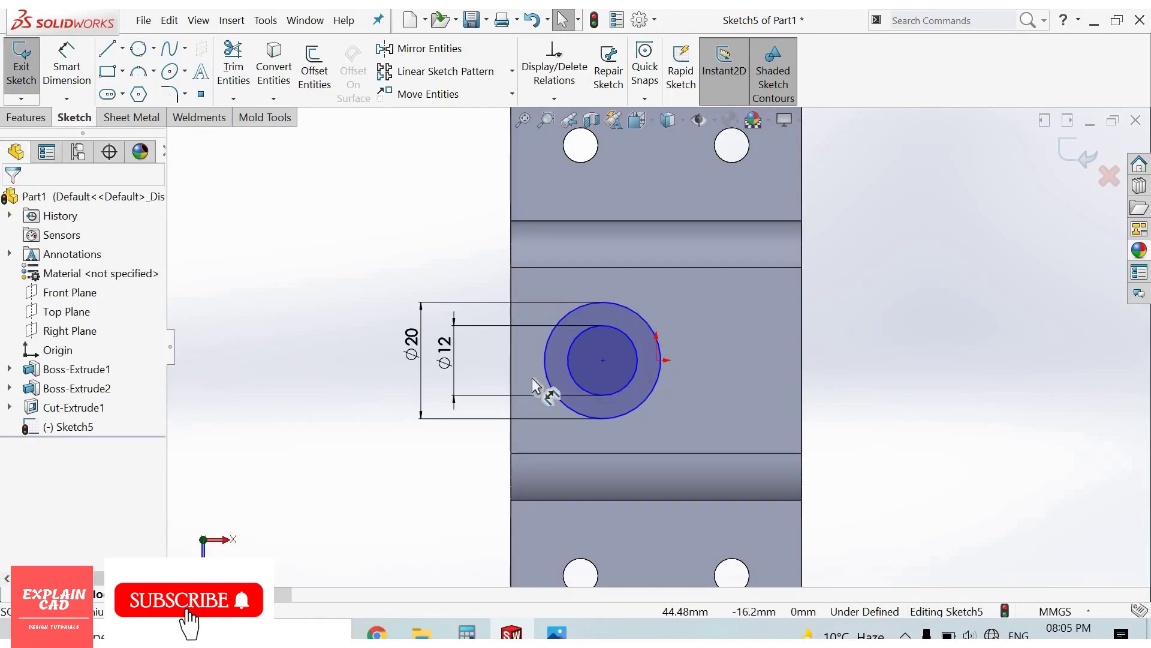
left_click(511, 380)
left_click(603, 360)
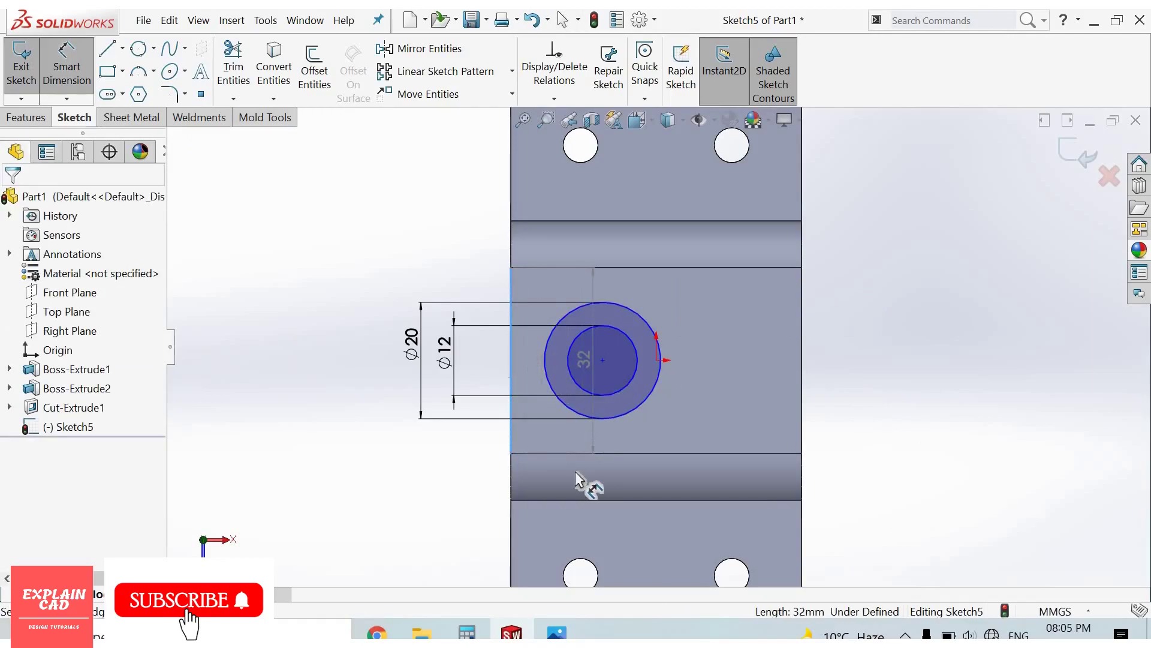
left_click(465, 485)
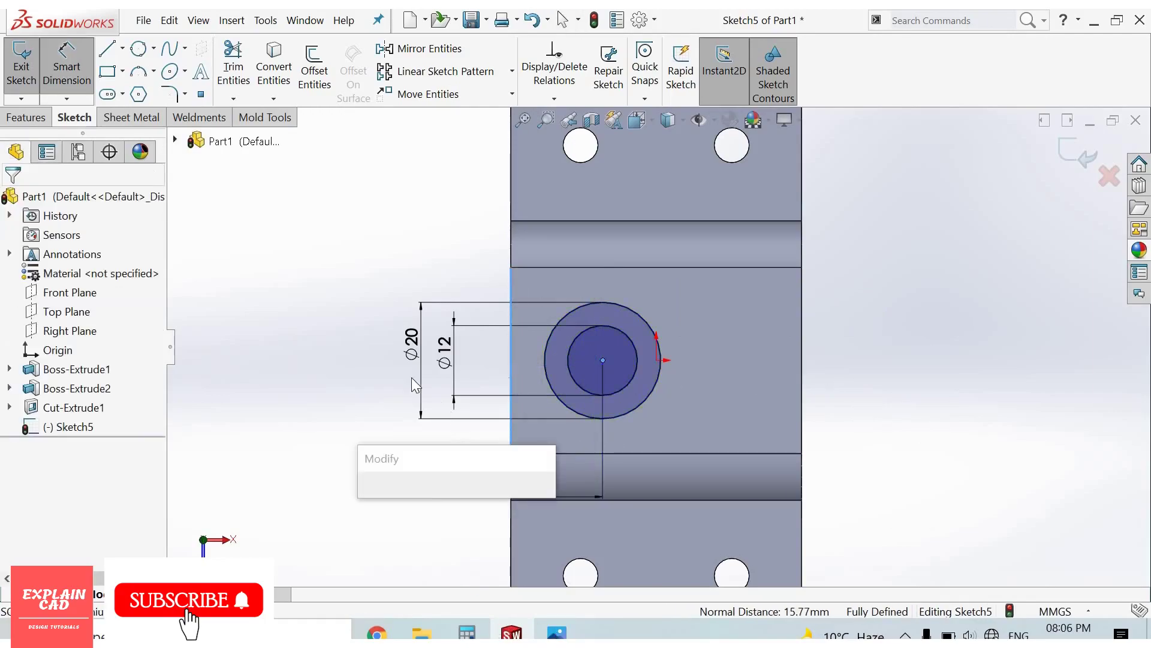
key("alt+Tab")
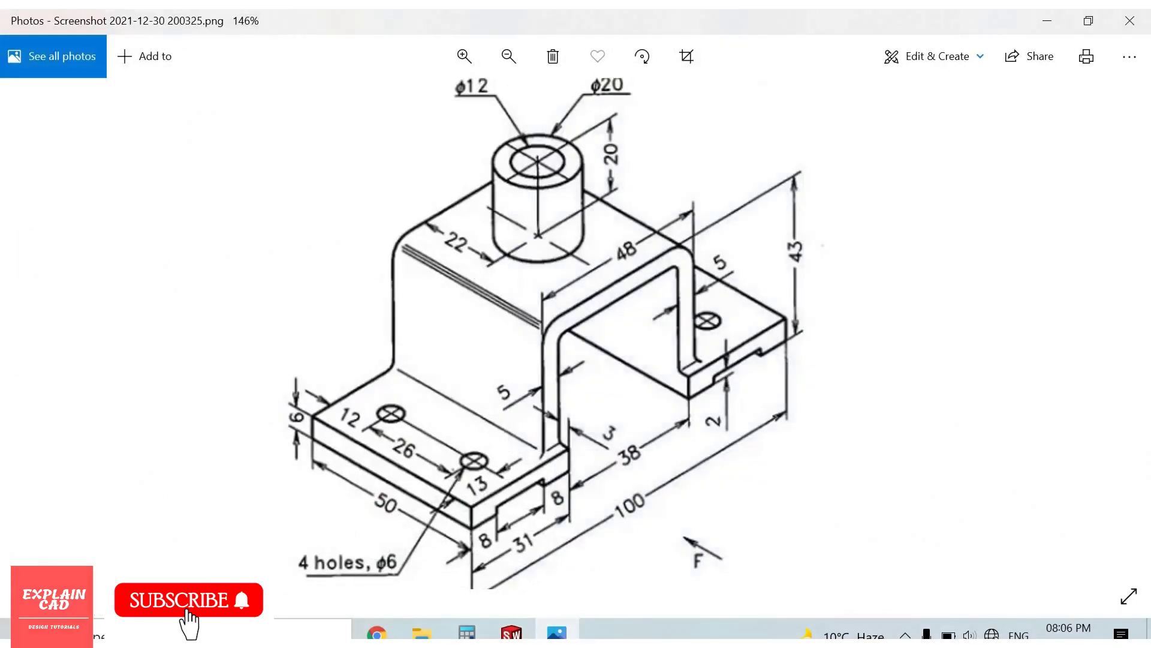
key("alt+Tab")
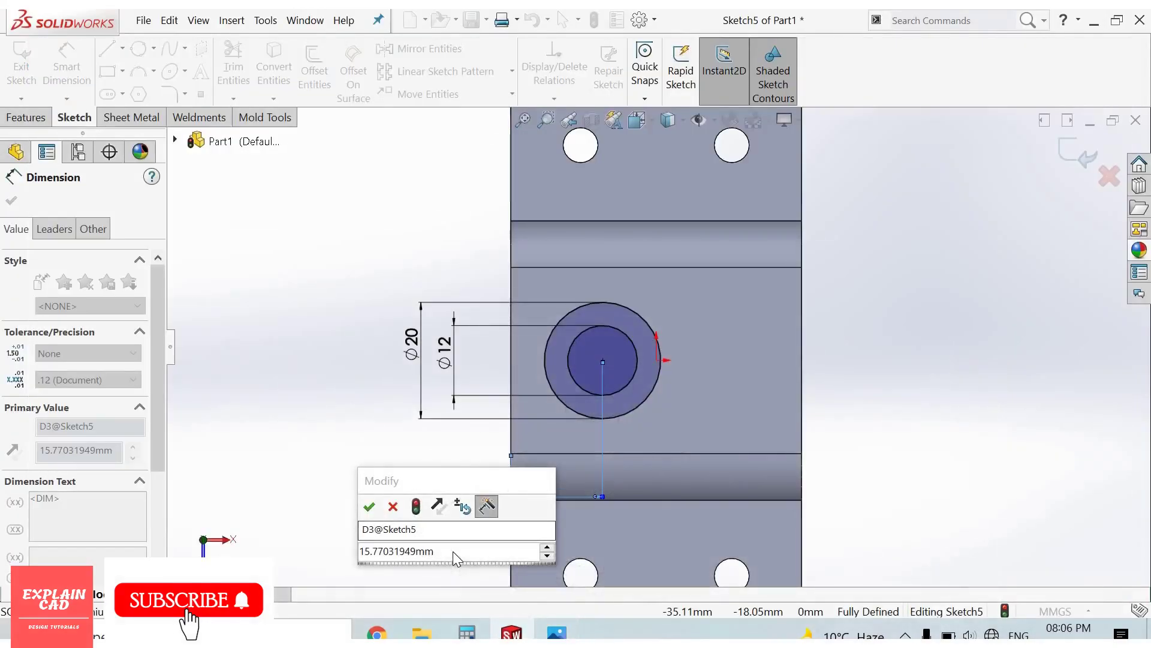
type("22")
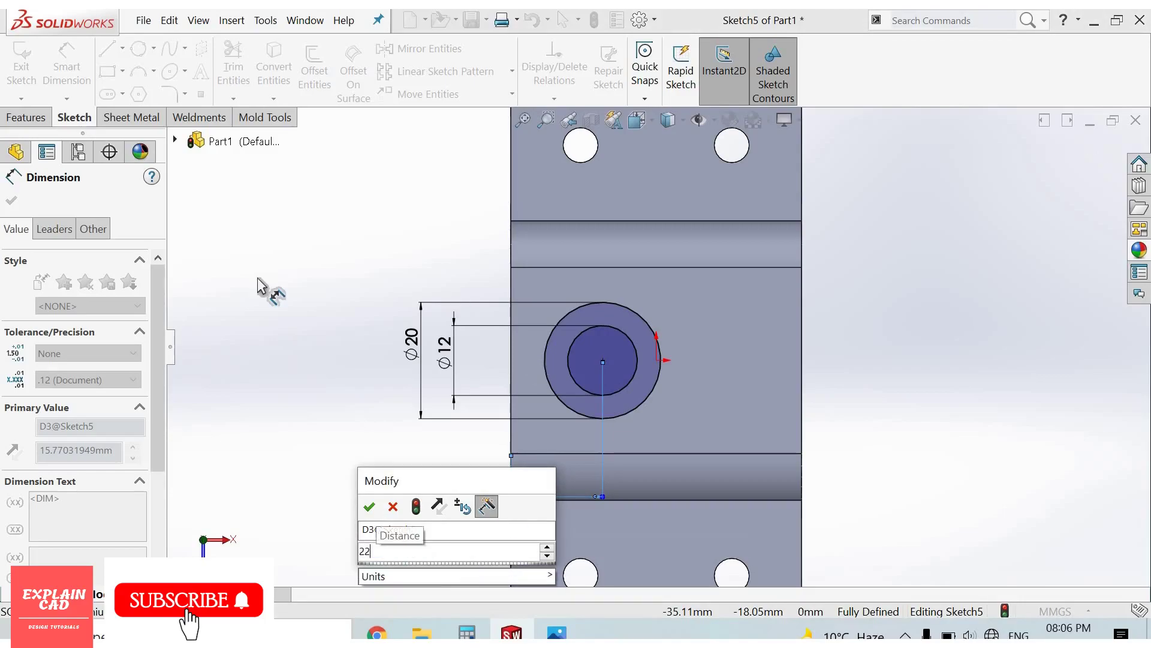
key("Return")
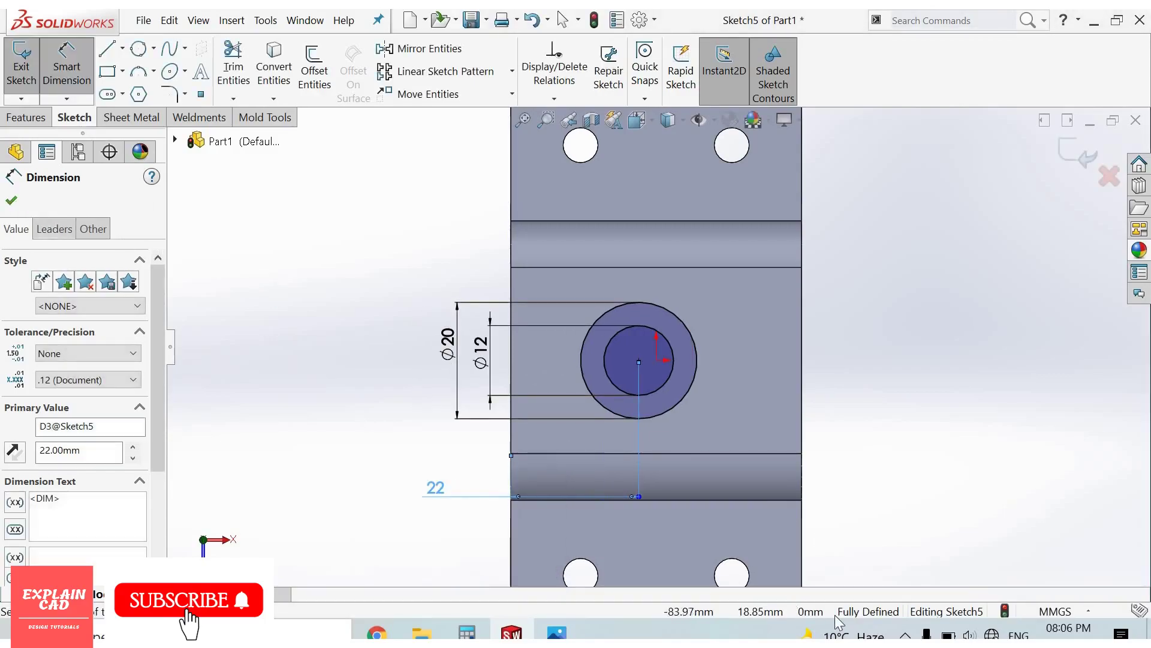
key("Escape")
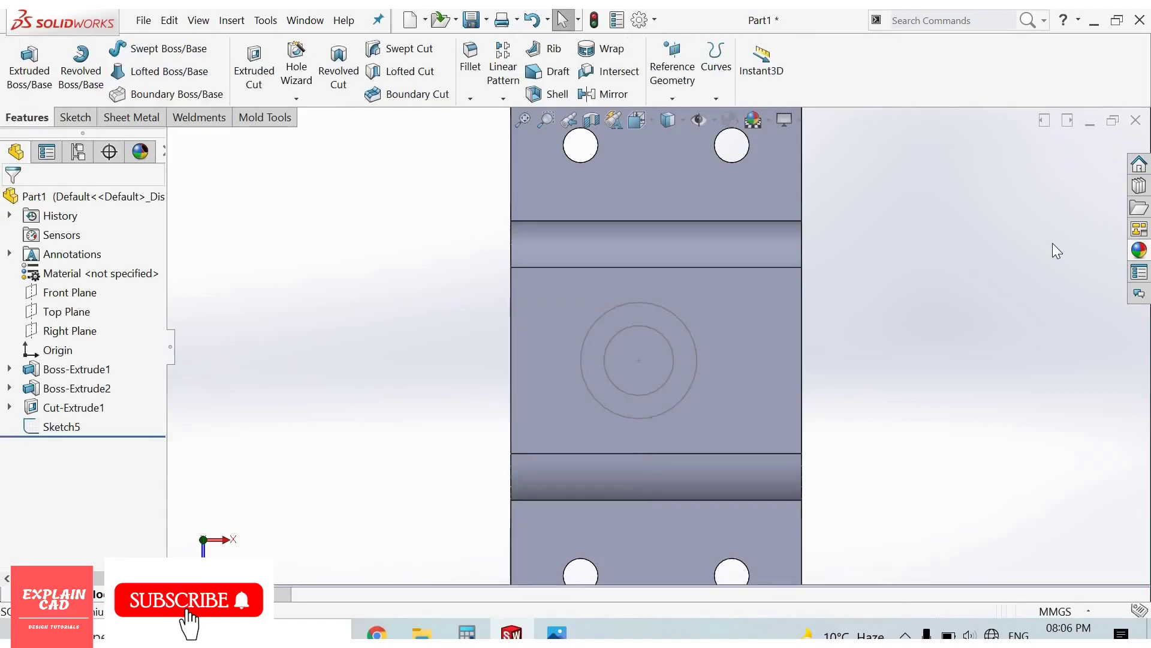
Step: Extrude the two-circle sketch upward 20 mm as a hollow boss, Blind with Merge result, from the sketch plane
key("ctrl+7")
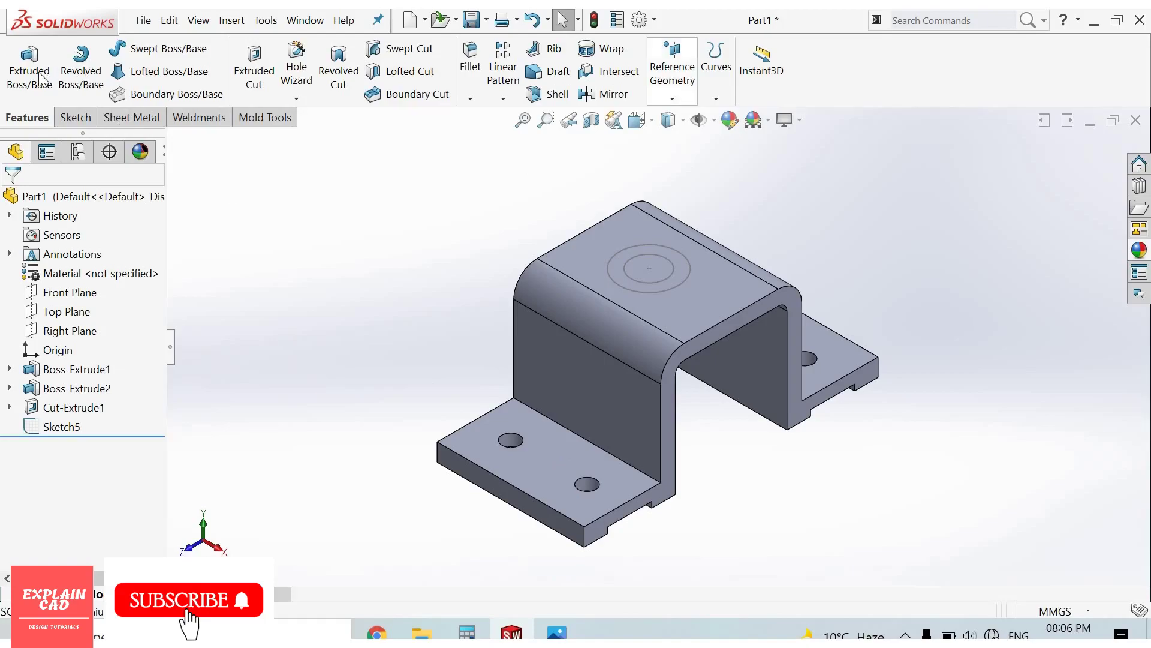
key("e")
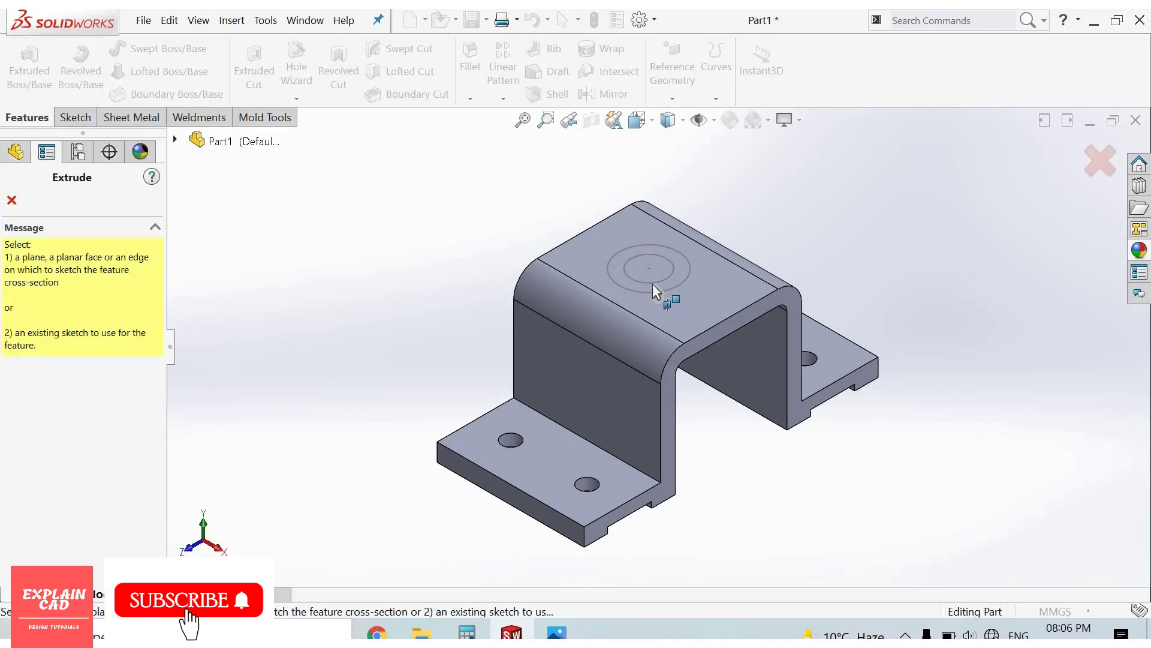
left_click(176, 140)
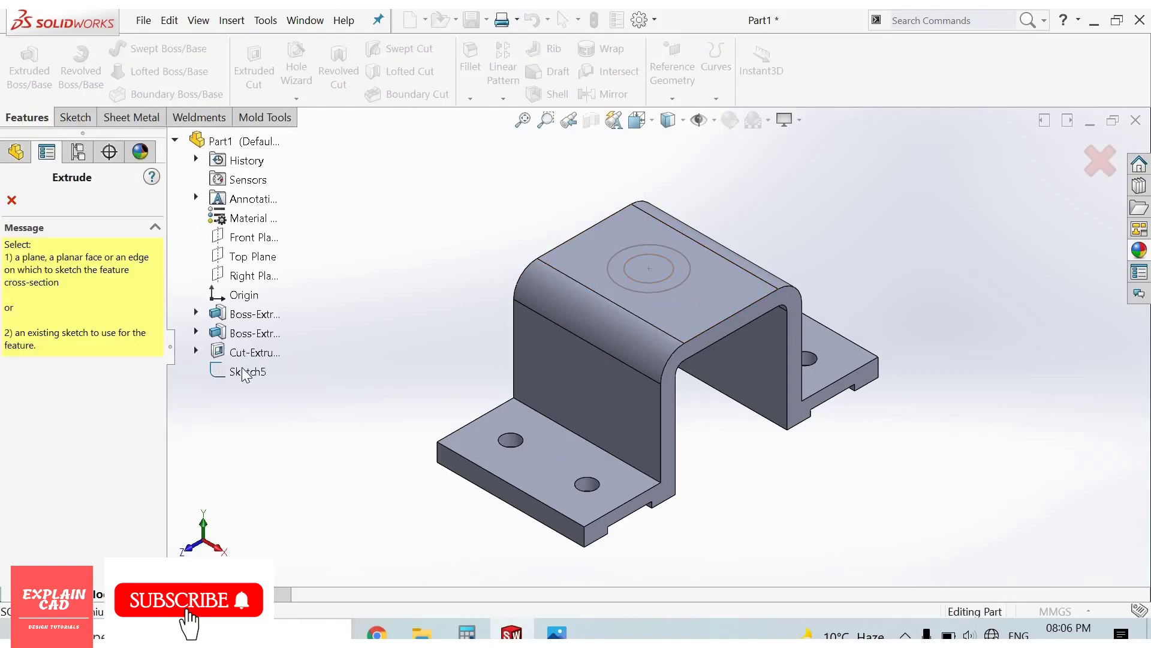
left_click(248, 372)
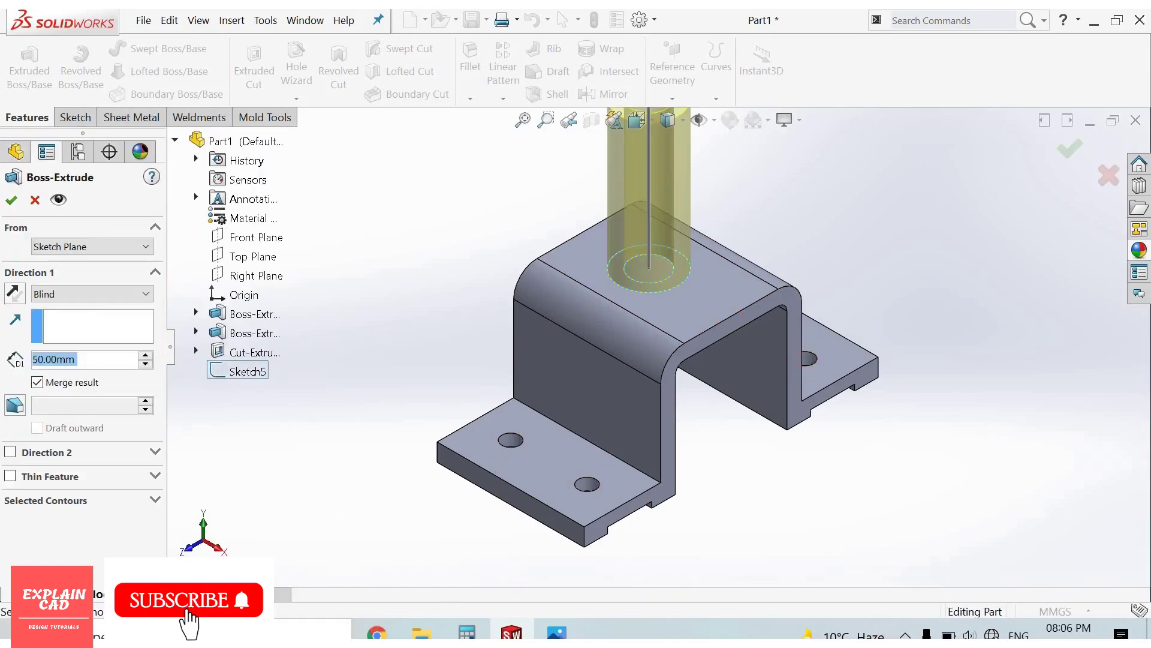
left_click(557, 633)
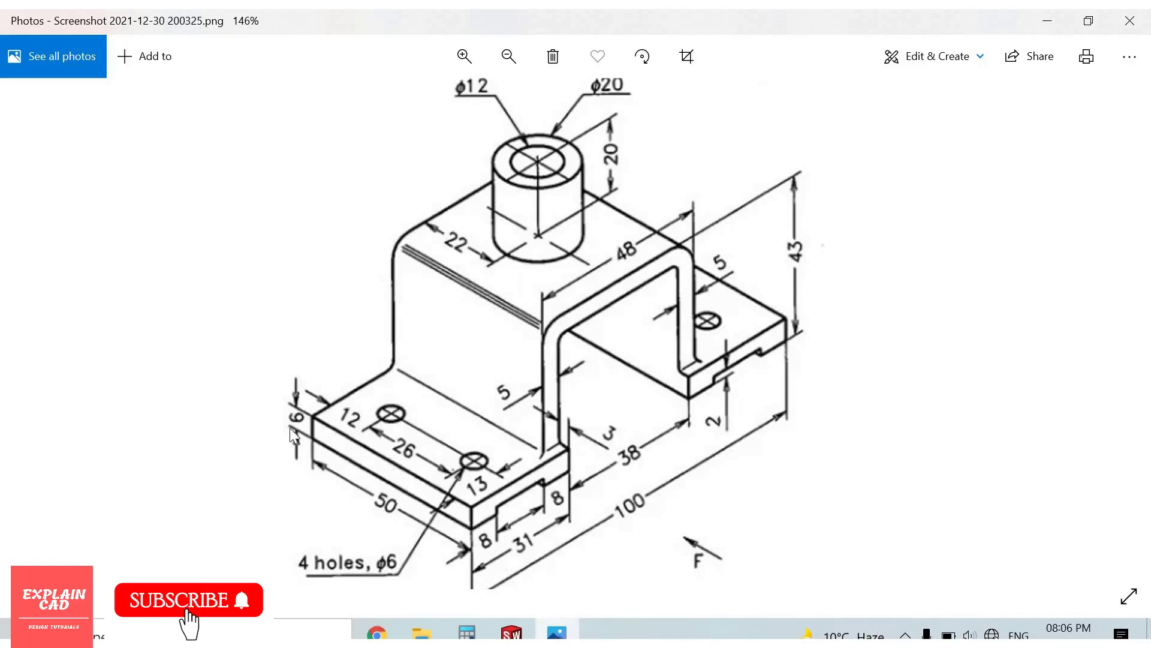
key("alt+Tab")
left_click_drag(100, 361, 3, 358)
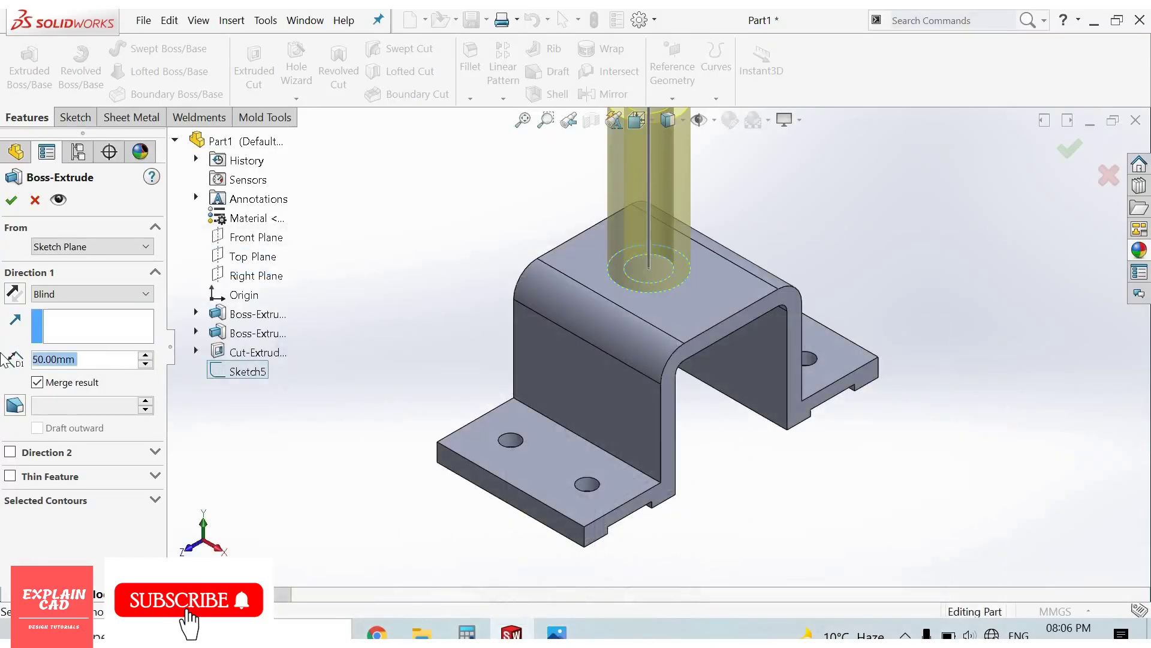
type("20")
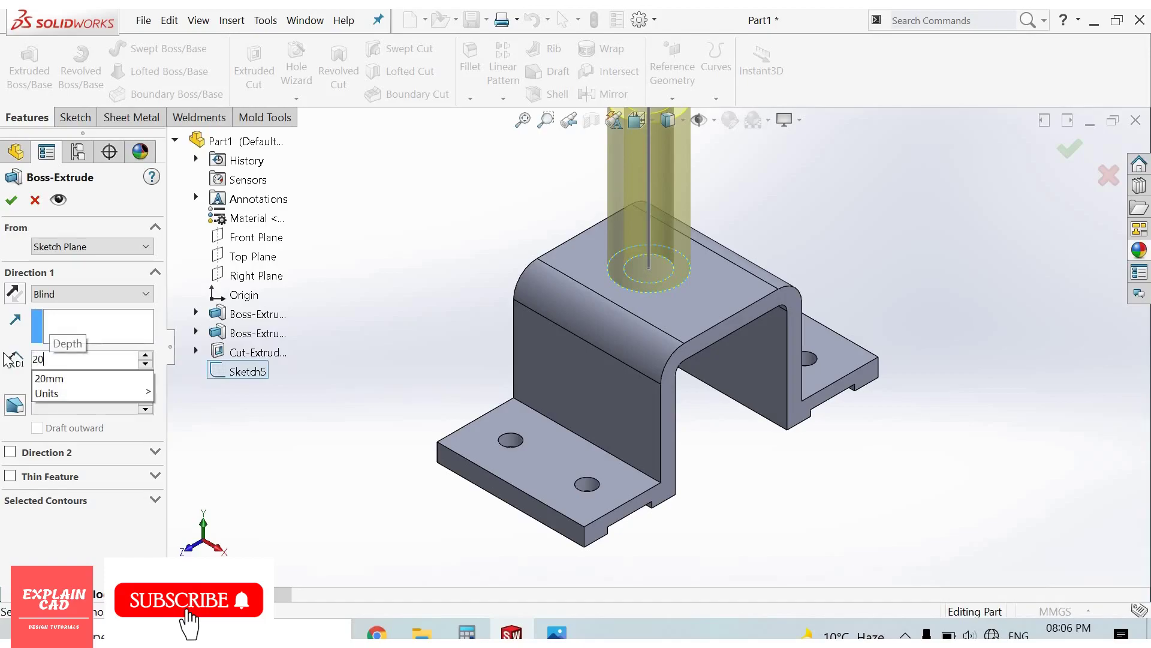
key("Return")
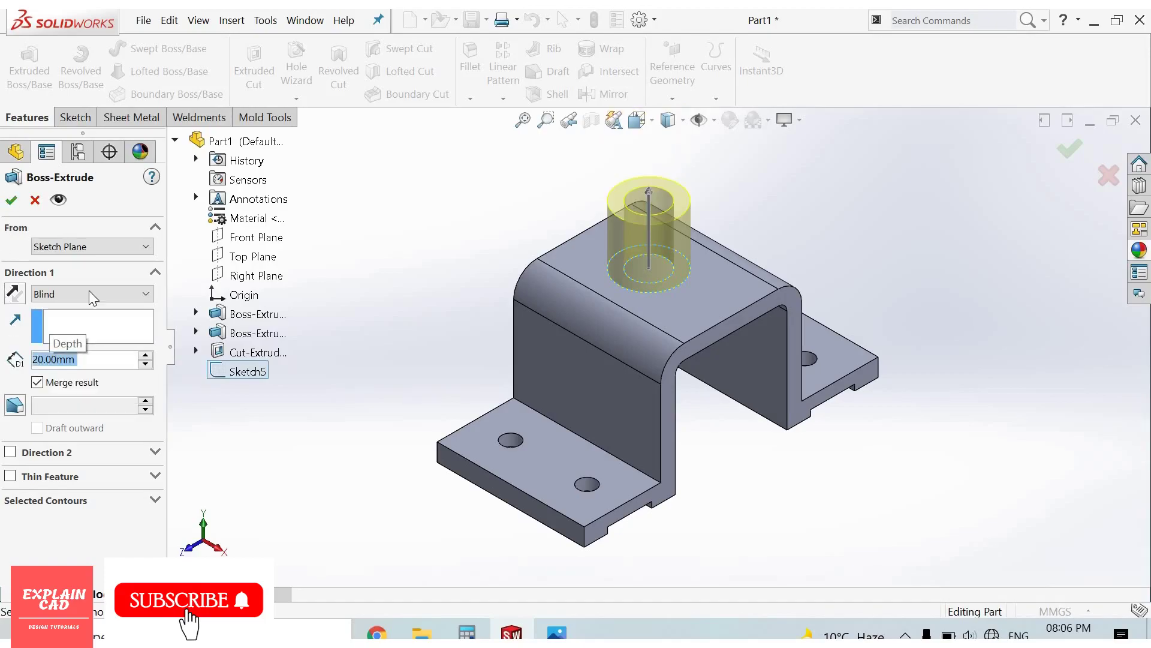
left_click(11, 203)
Step: On the bracket's end profile face, sketch a corner rectangle about 48 mm wide and 39 mm high around the bridge, starting at the feet's top level
left_click(557, 632)
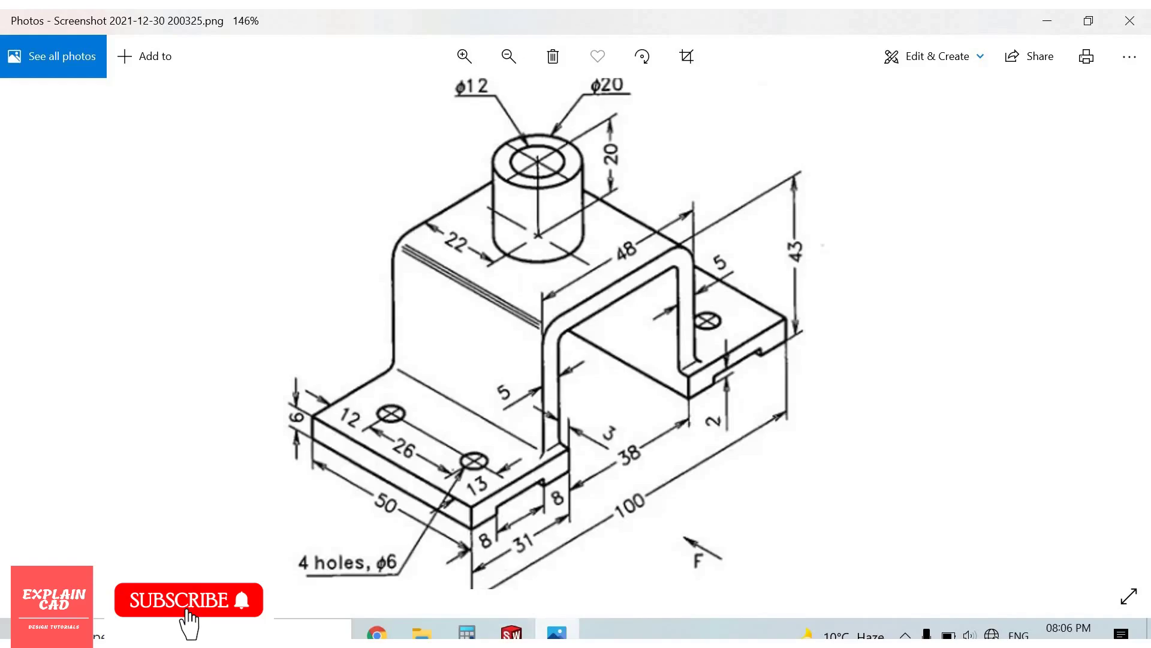
mouse_move(556, 632)
key("alt+Tab")
left_click(722, 444)
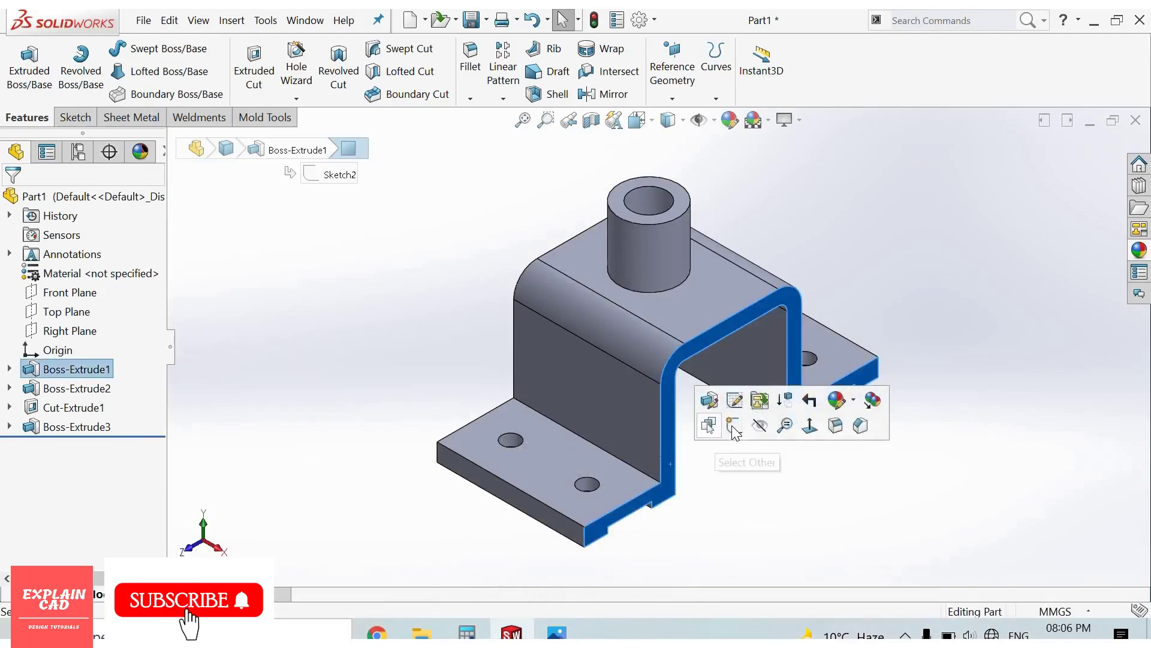
left_click(733, 426)
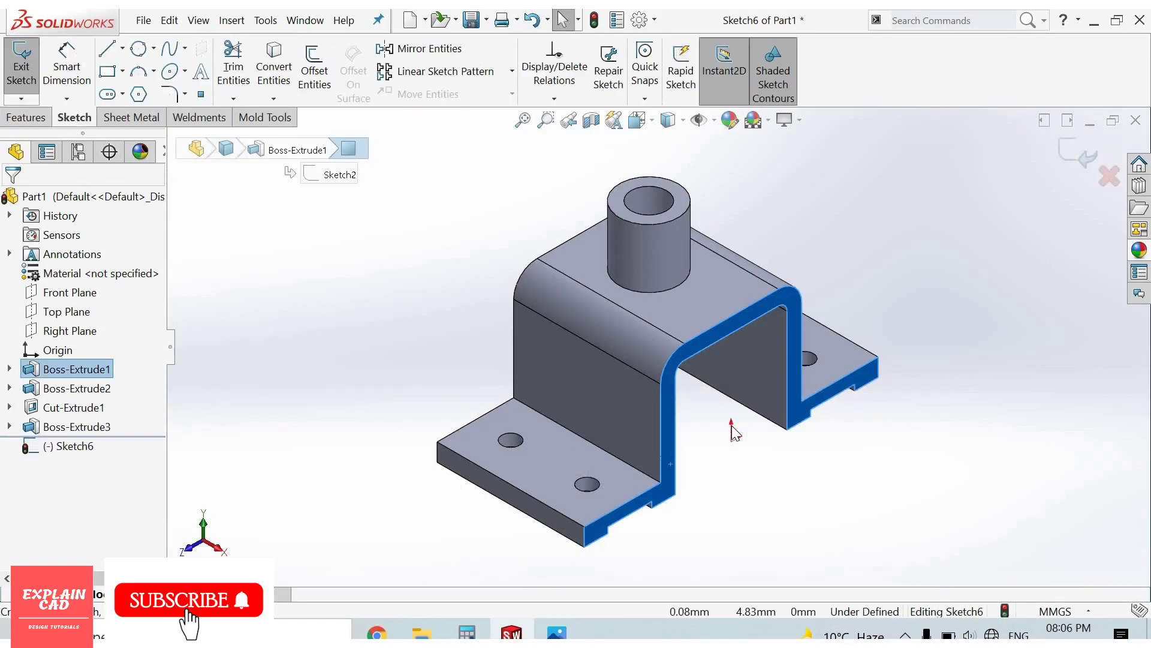
left_click(122, 72)
left_click(157, 95)
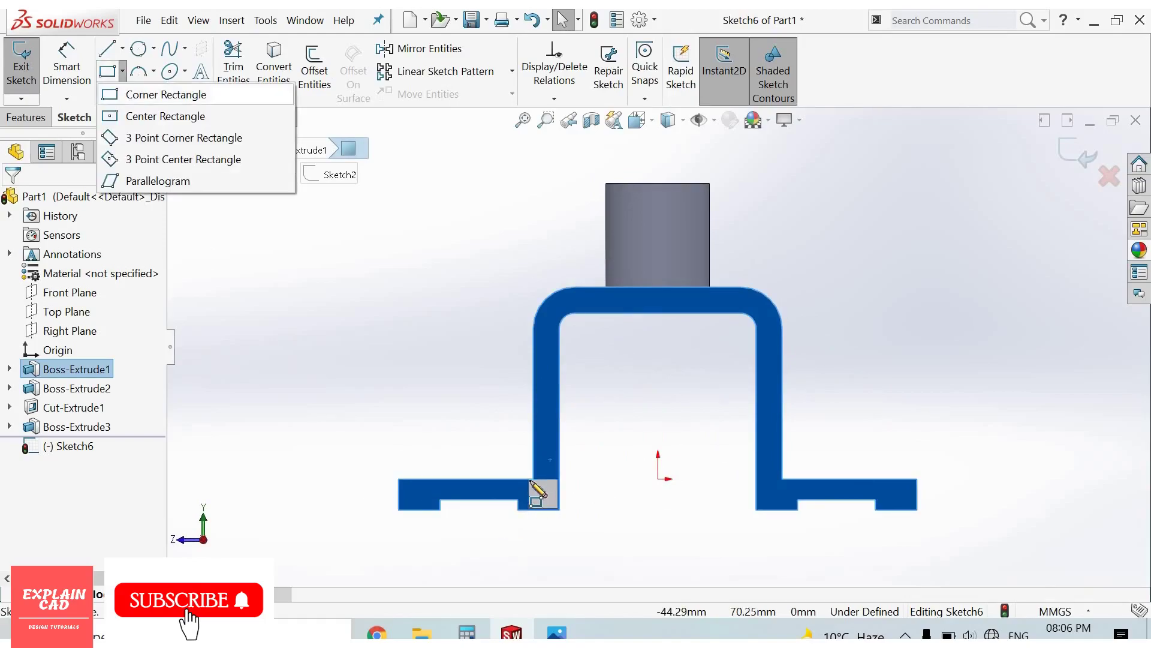
left_click(533, 480)
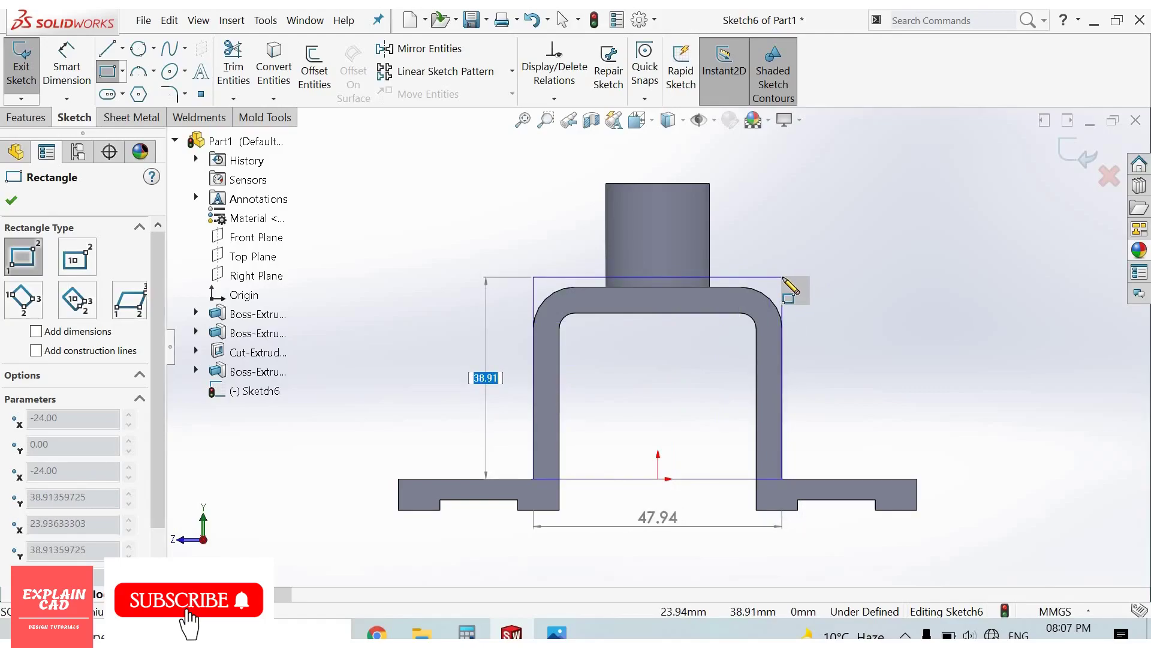
left_click(783, 277)
right_click(786, 281)
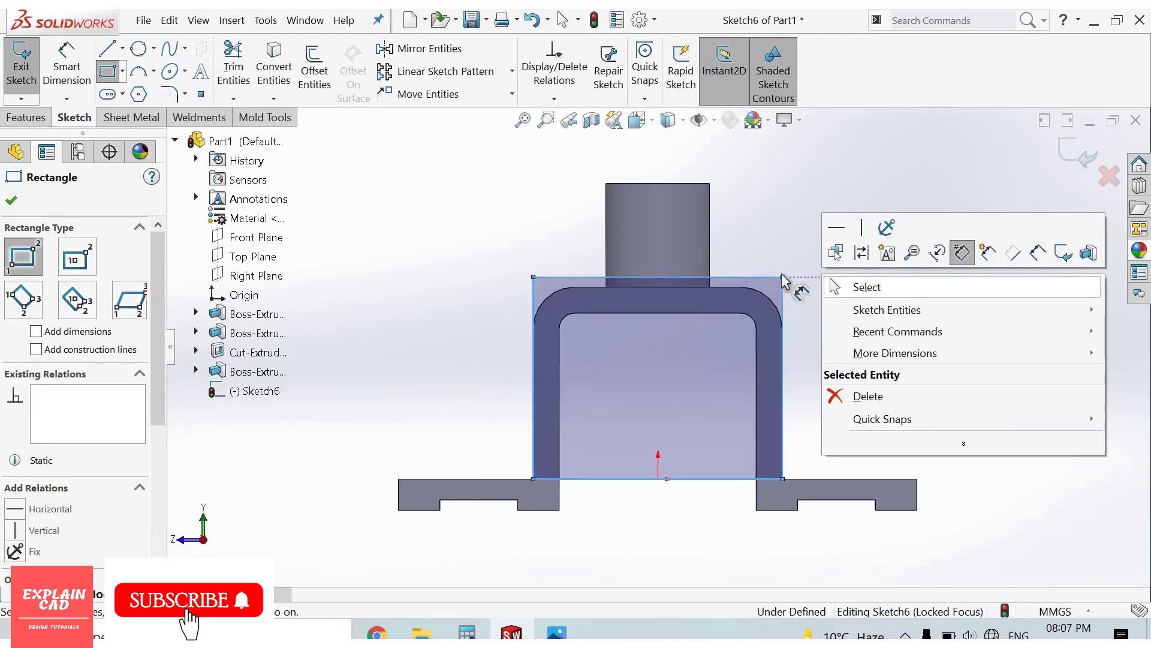
key("Escape")
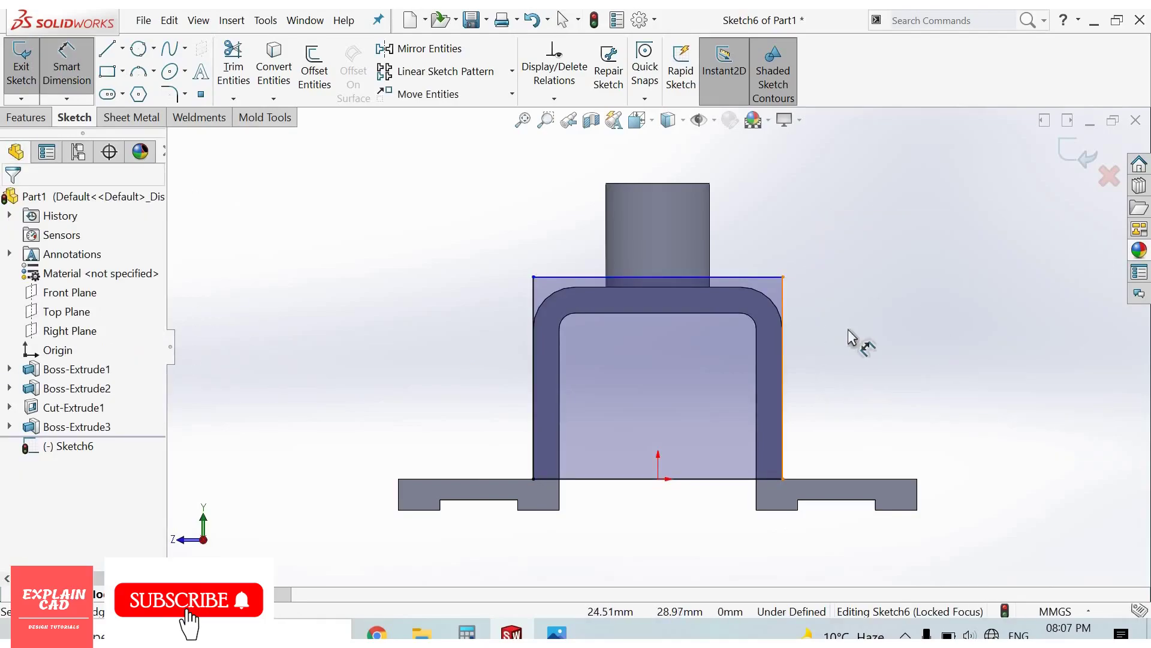
Step: Dimension the rectangle's height as 40 mm
left_click(783, 359)
left_click(848, 337)
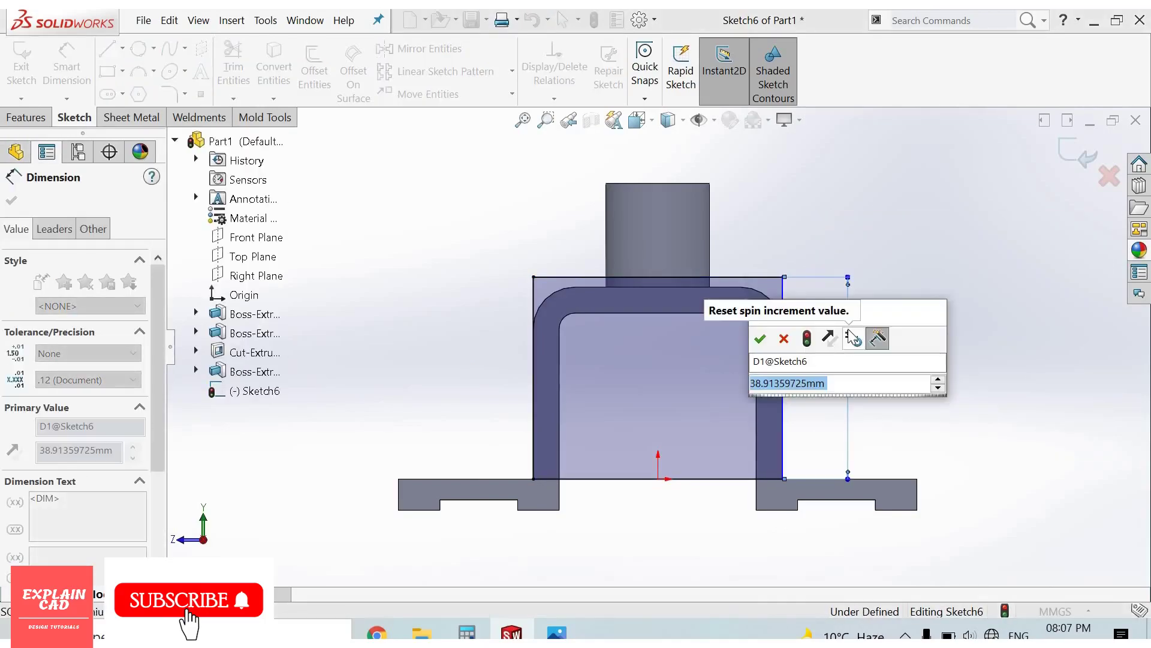
type("40")
key("Return")
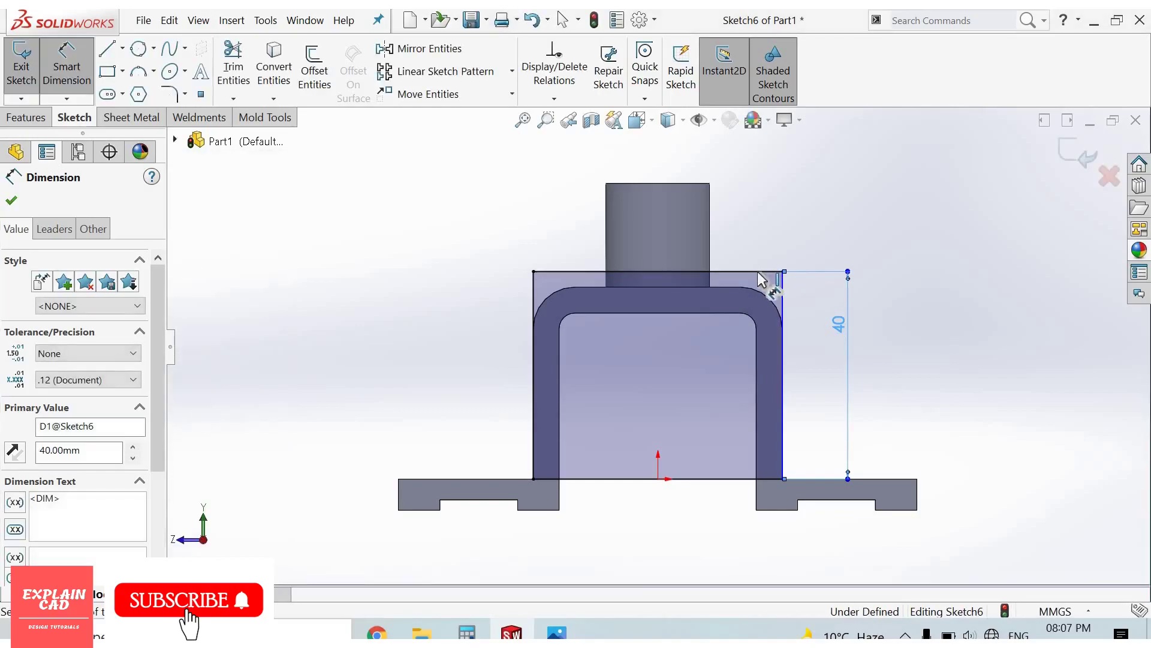
Step: Dimension the rectangle's width as 48 mm and leave the dimension command
left_click(778, 270)
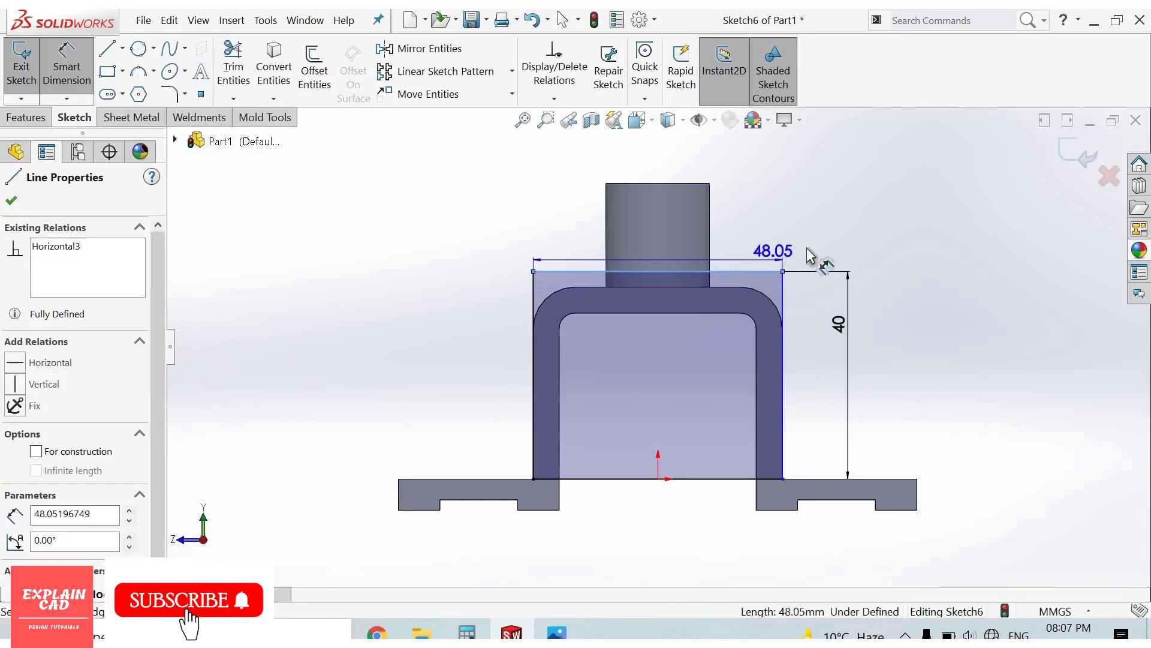
left_click(804, 243)
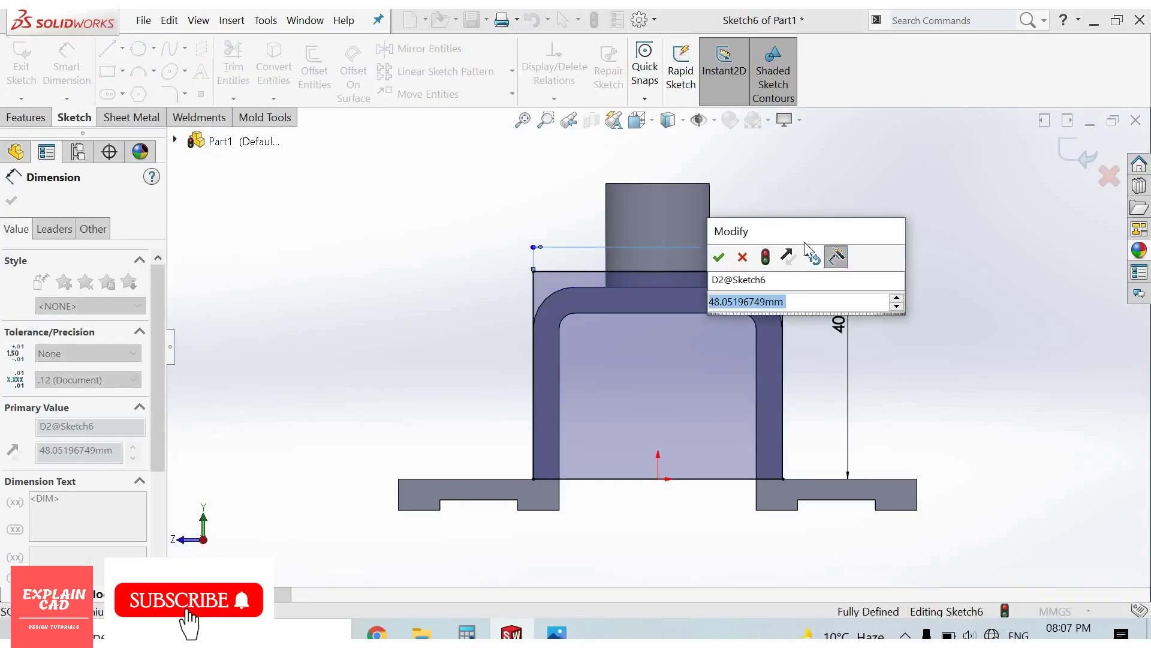
type("48")
key("Return")
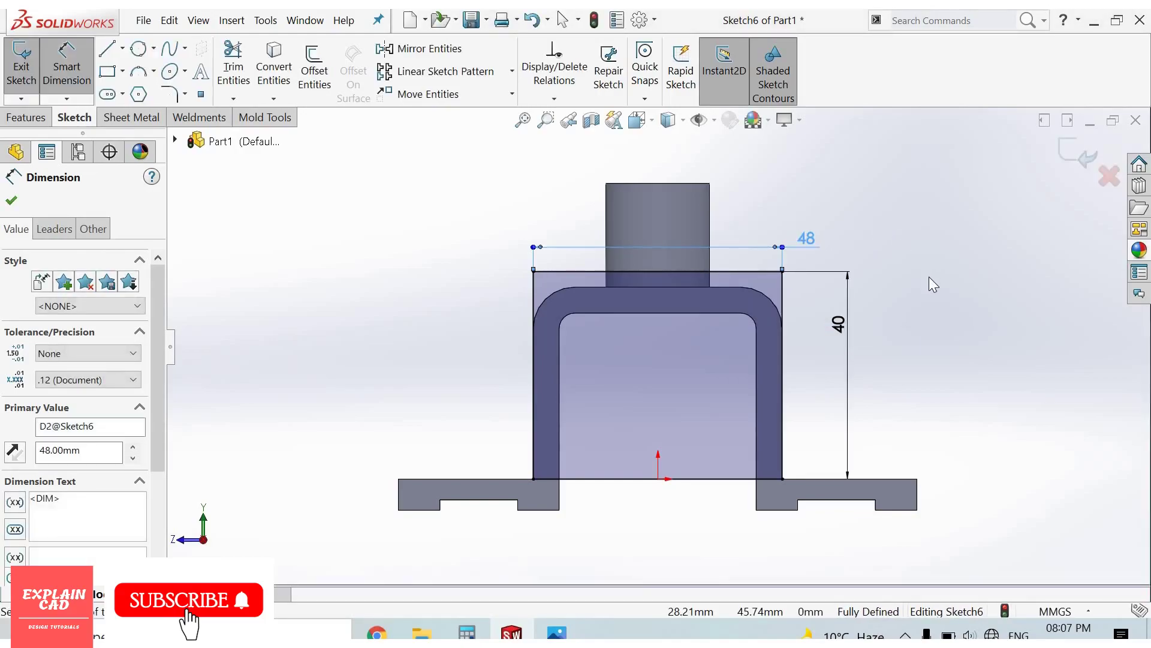
right_click(929, 276)
left_click(914, 280)
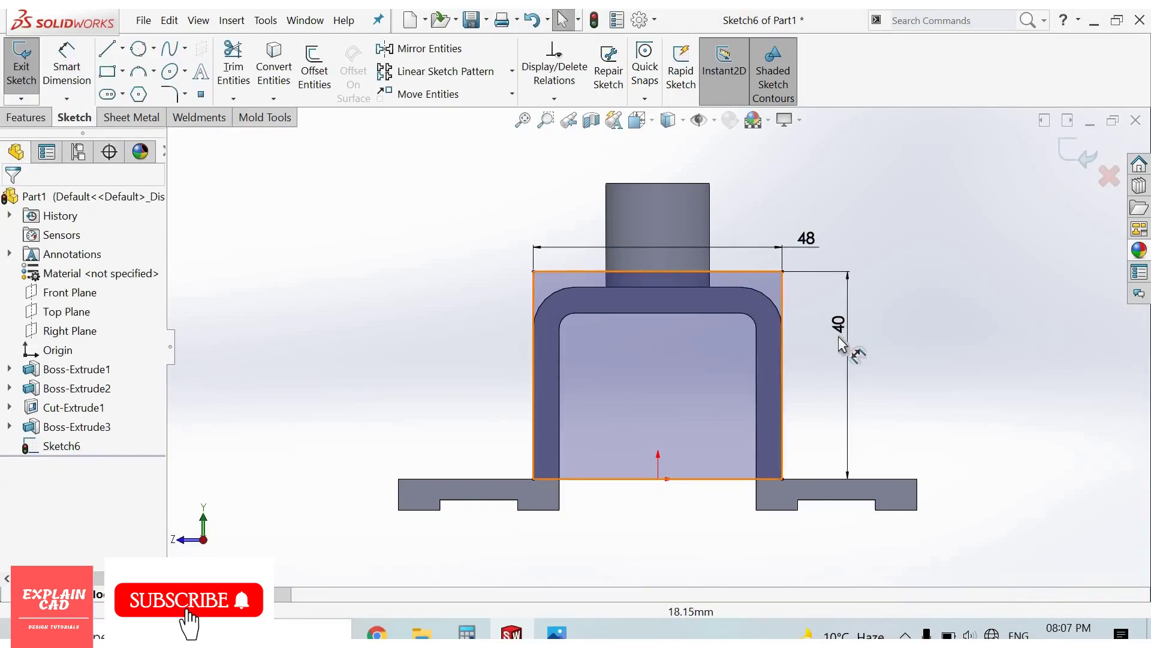
Step: Exit the rectangle sketch and cut-extrude it 3 mm deep into the bridge's end, Blind
mouse_move(683, 321)
middle_mouse_down()
mouse_move(736, 344)
mouse_move(732, 335)
middle_mouse_up()
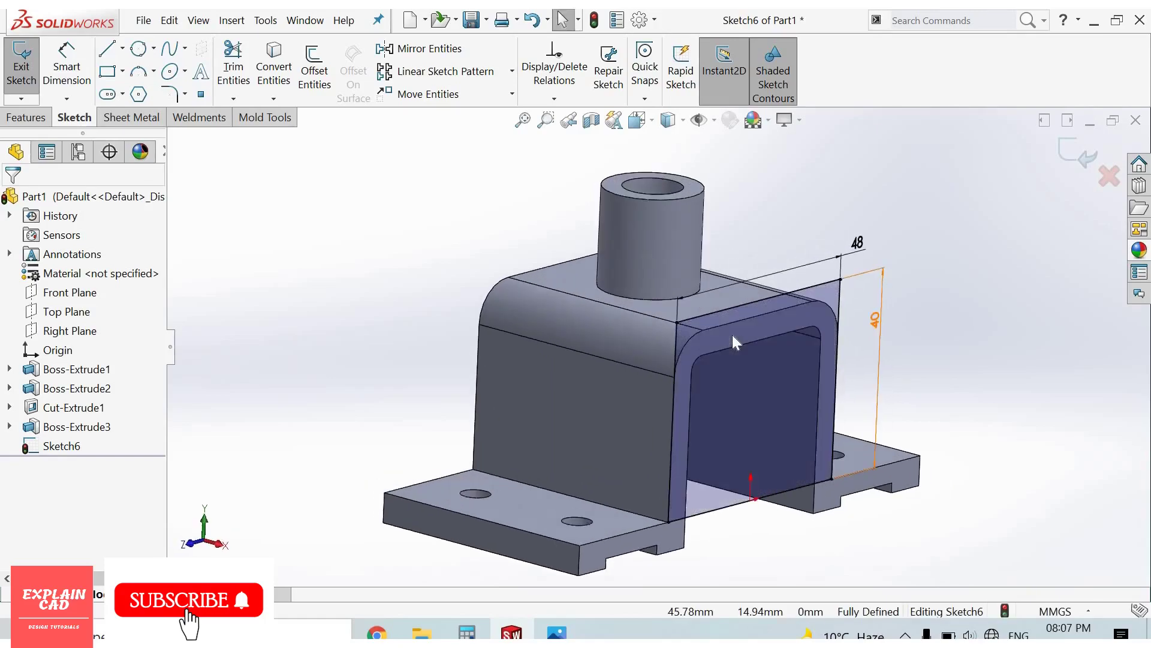
scroll(751, 323, "down", 1)
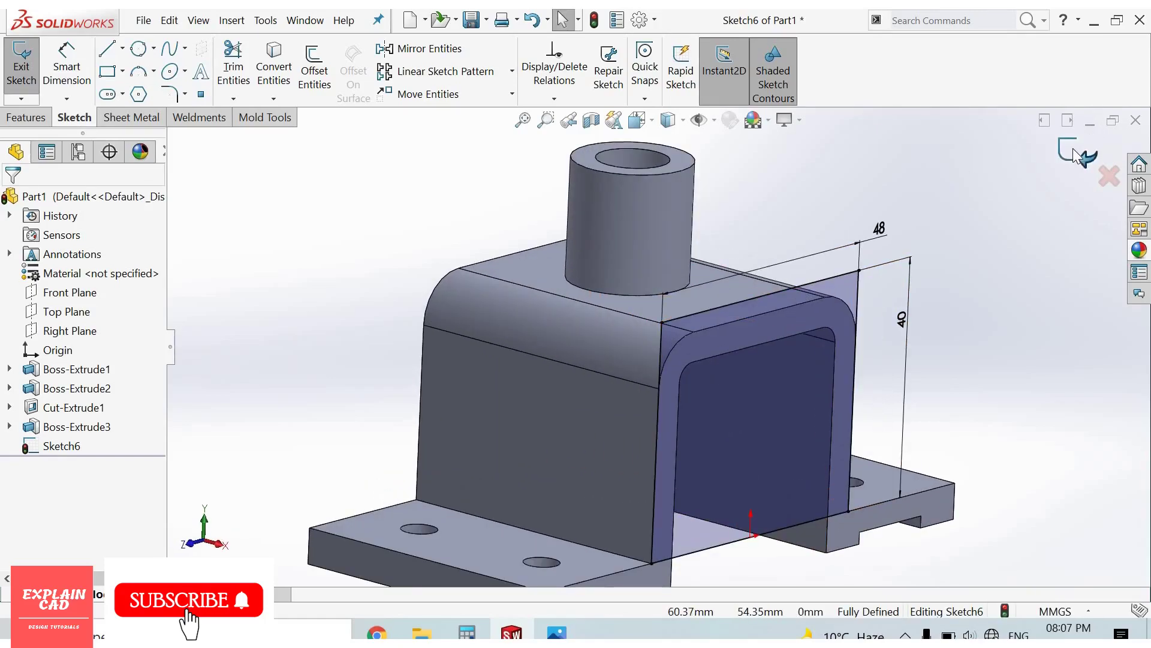
left_click(21, 66)
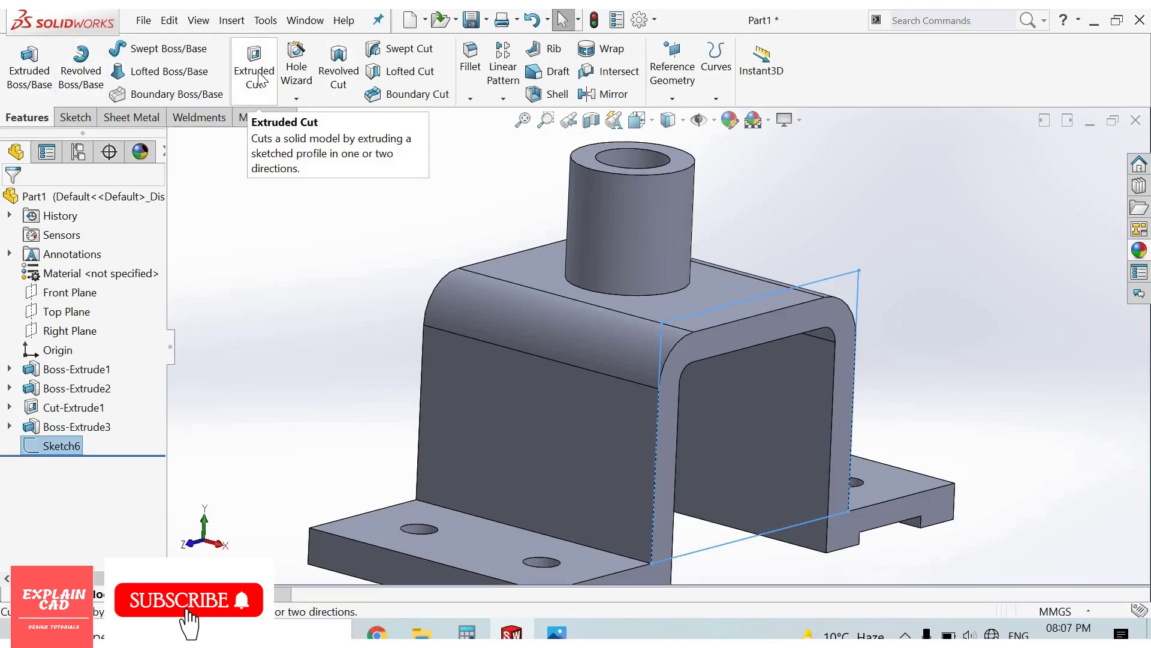
left_click(254, 71)
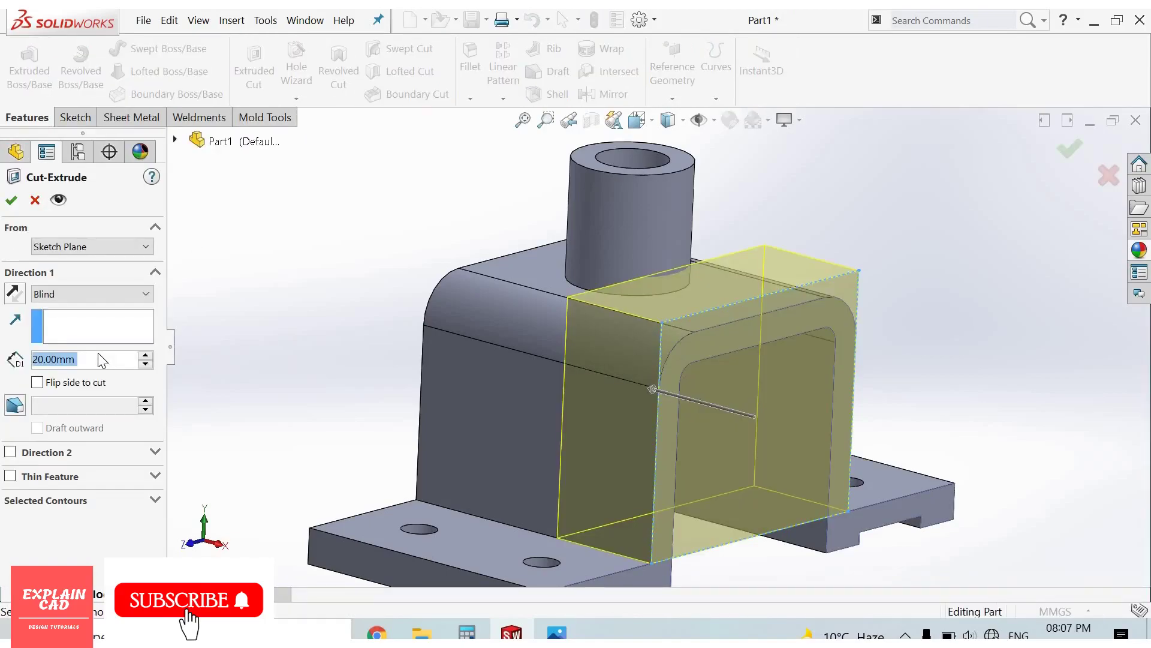
type("3")
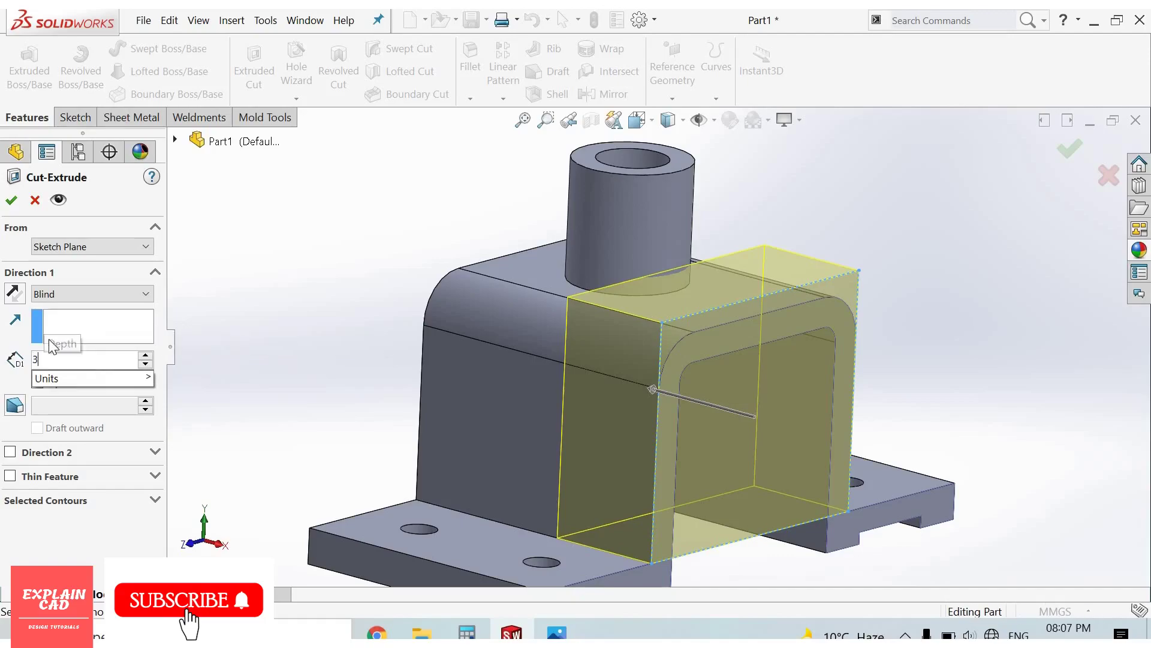
key("Return")
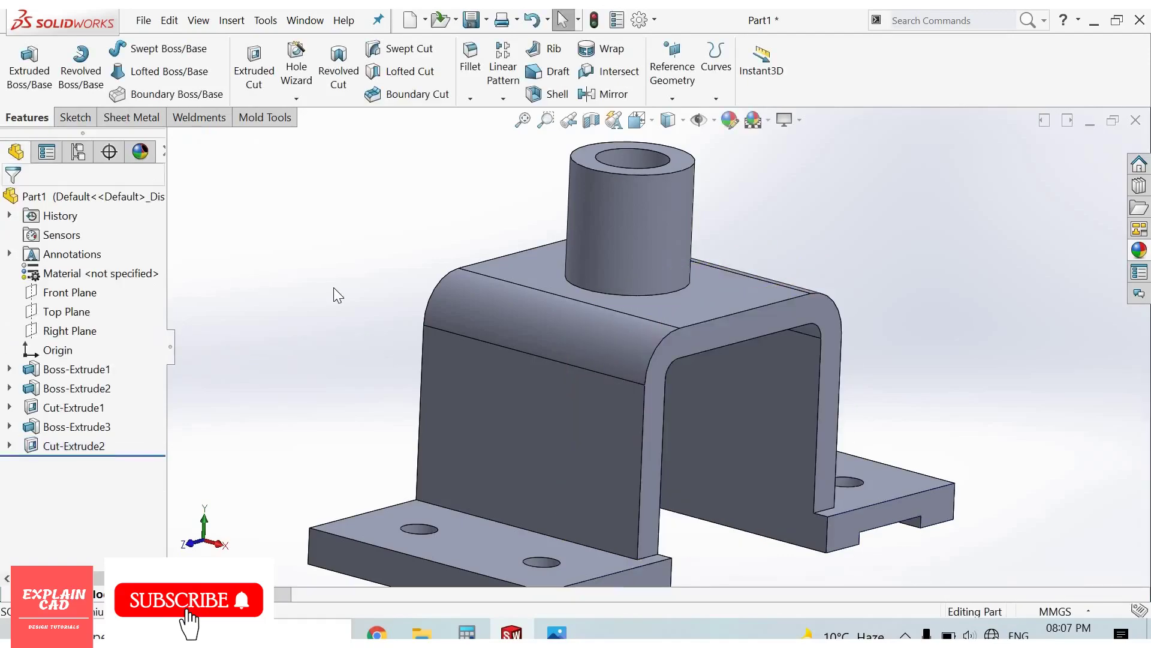
key("f")
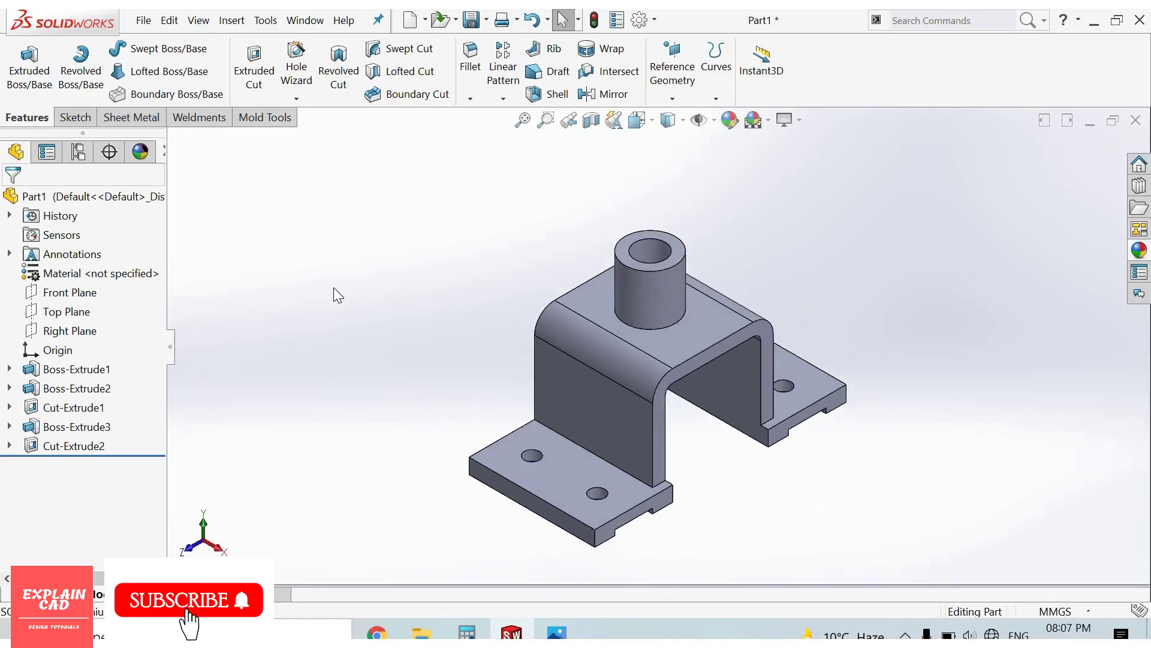